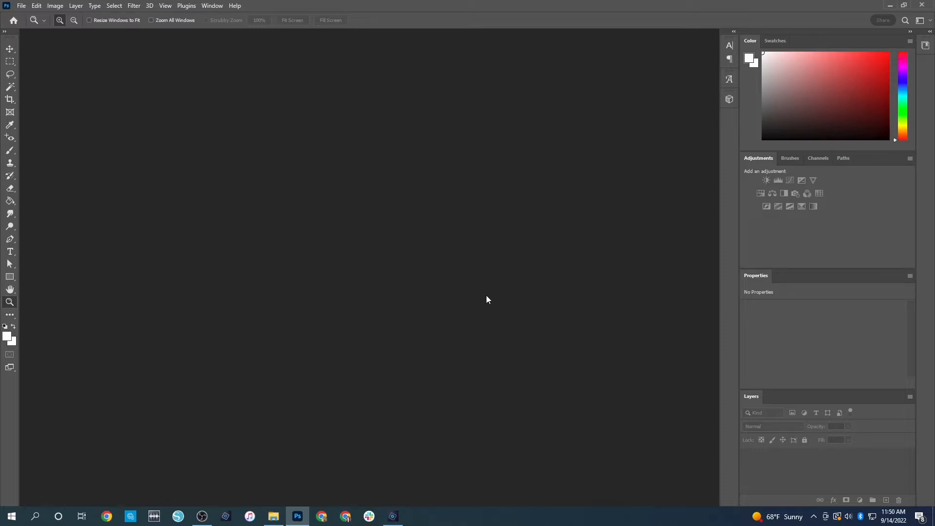
# - Create an 18 x 12 in document at 300 ppi and place a vertical guide at its horizontal centre, 9 in
pyautogui.hotkey('ctrl', 'o')
pyautogui.click(591, 423)
pyautogui.hotkey('ctrl', 'n')
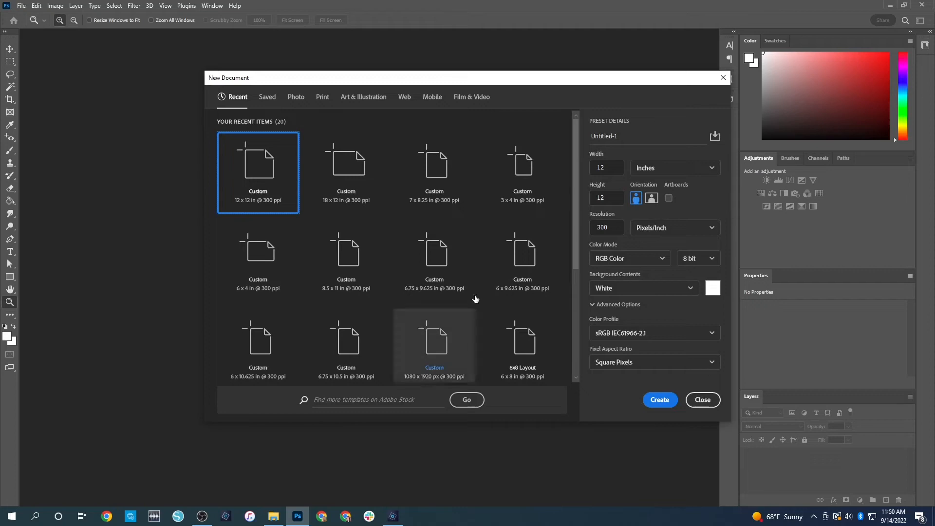
pyautogui.click(351, 186)
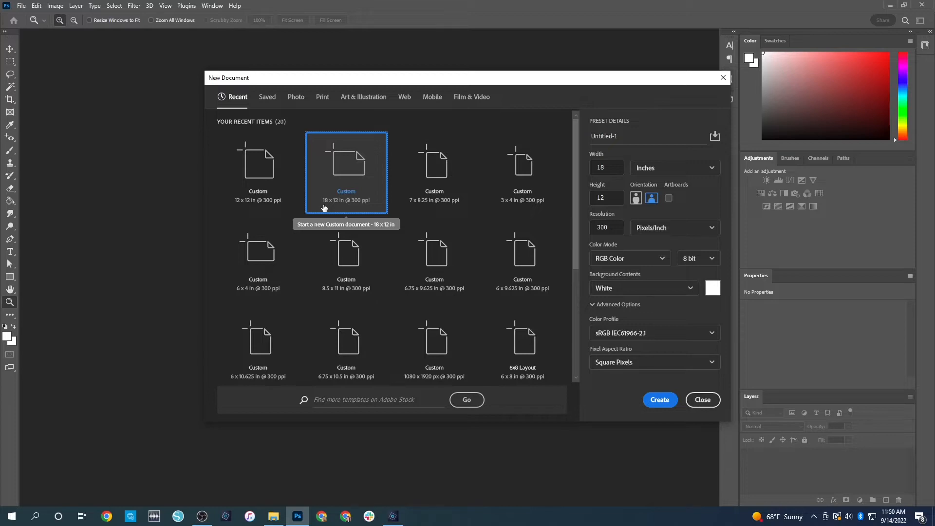
pyautogui.click(658, 401)
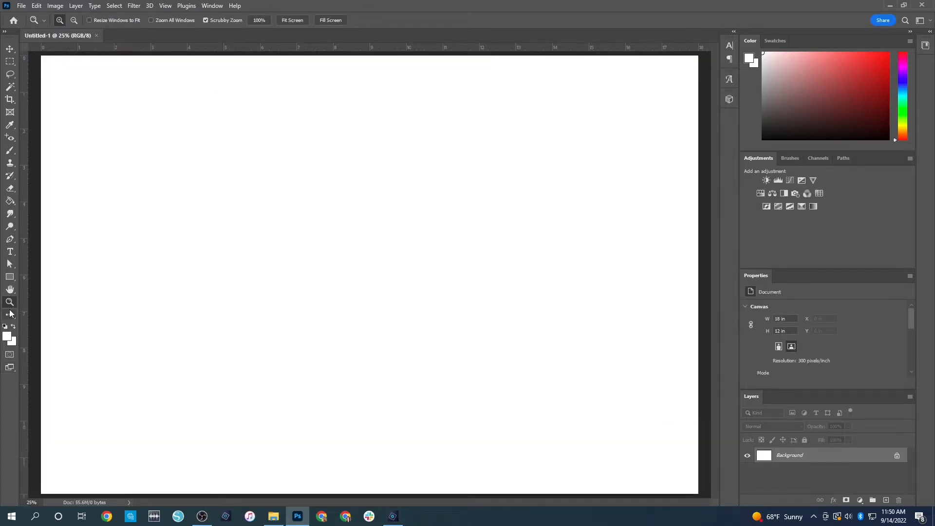
pyautogui.keyDown('alt'); pyautogui.click(246, 378); pyautogui.keyUp('alt')
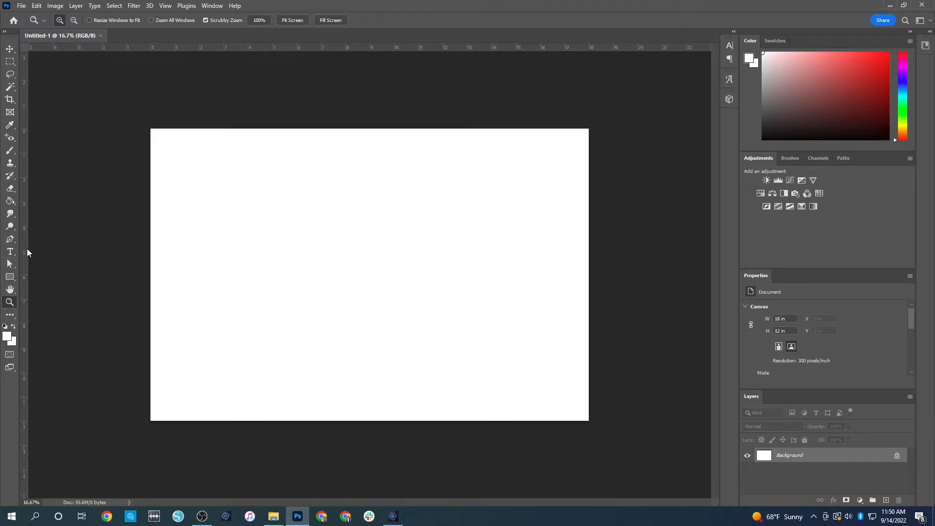
pyautogui.moveTo(25, 249); pyautogui.dragTo(369, 255)
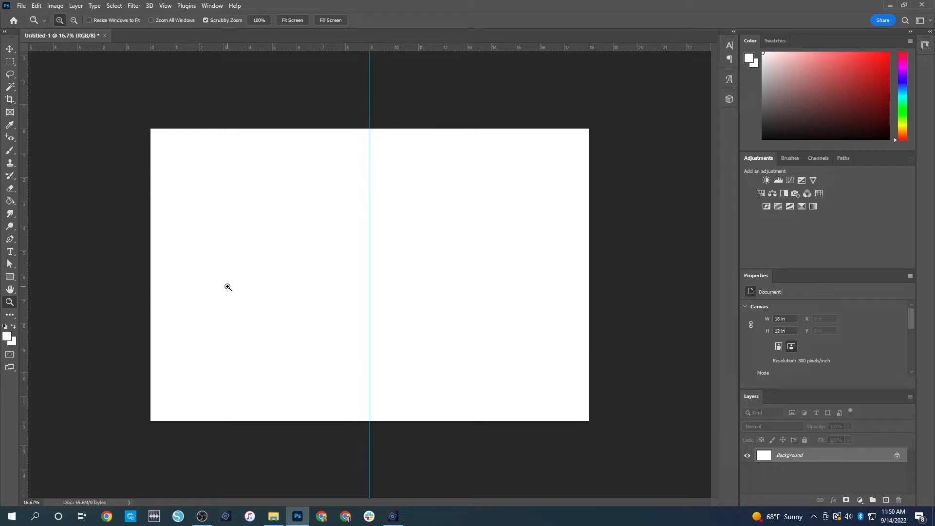
# - Create a rectangle shape 6 in wide and 4 in high in the lower middle of the canvas
pyautogui.click(11, 279)
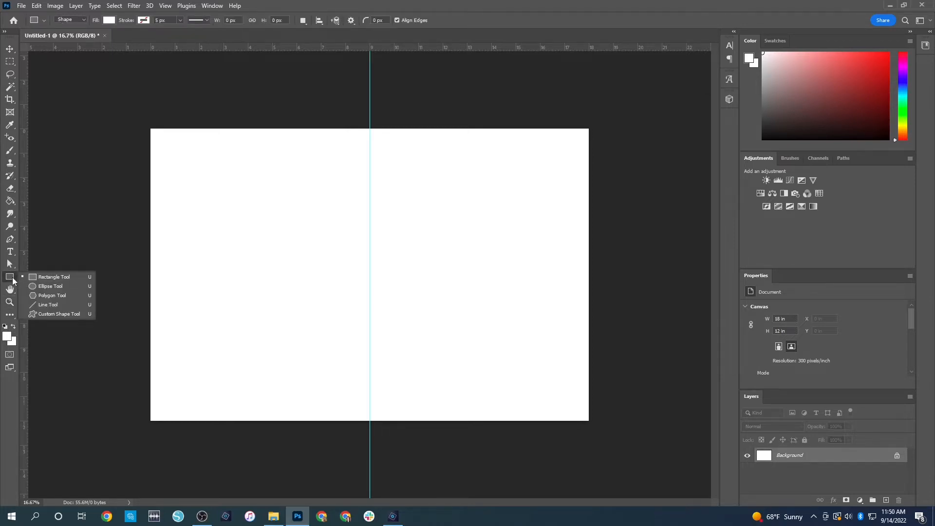
pyautogui.click(55, 277)
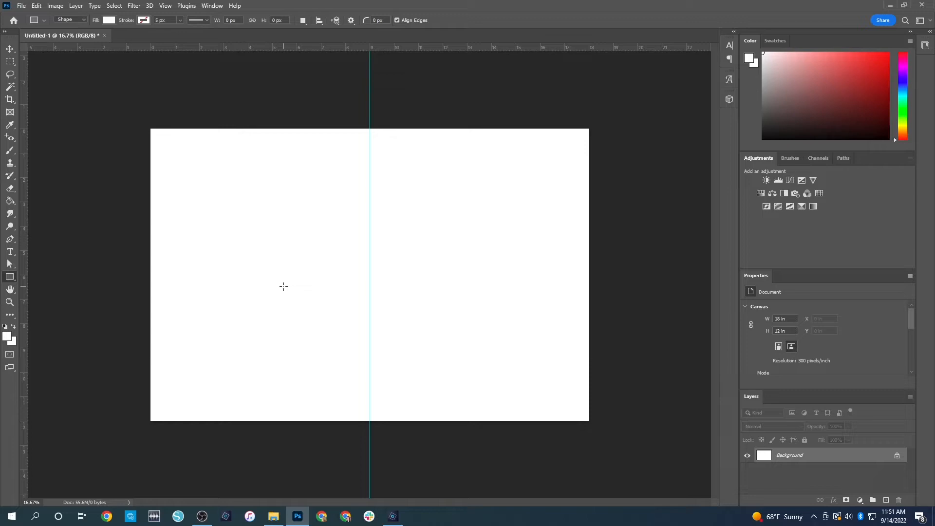
pyautogui.click(283, 286)
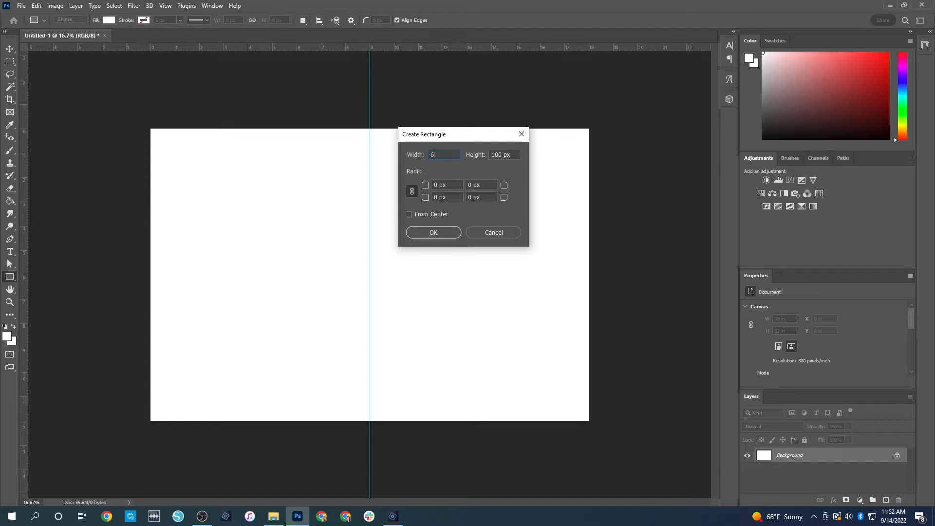
pyautogui.write('in')
pyautogui.press('Tab')
pyautogui.write('4 in')
pyautogui.click(435, 232)
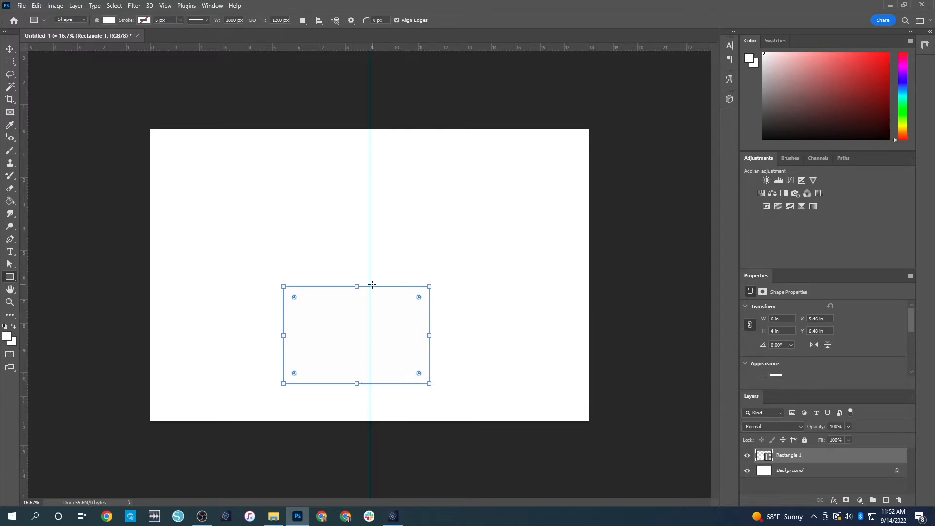
# - Fill the rectangle with the recently used light brown and move it to the canvas's top edge, against the guide's left side
pyautogui.click(109, 20)
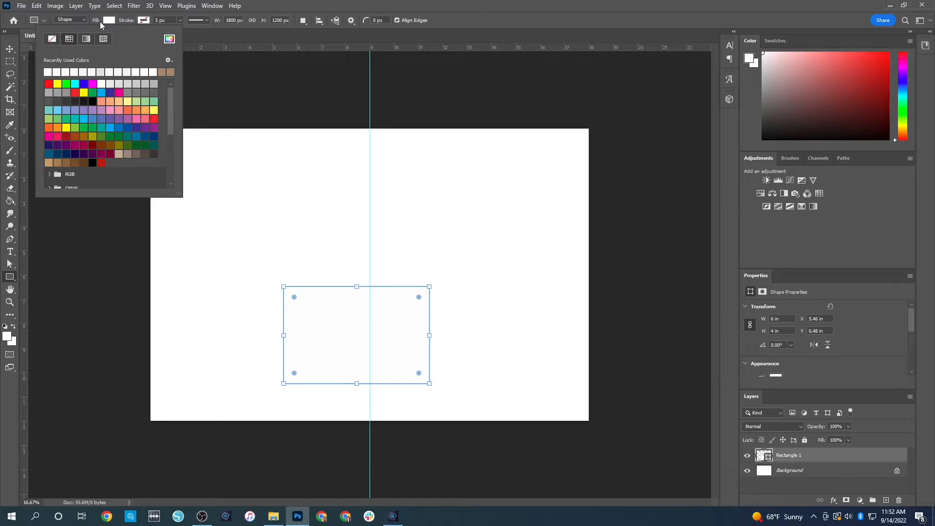
pyautogui.click(110, 21)
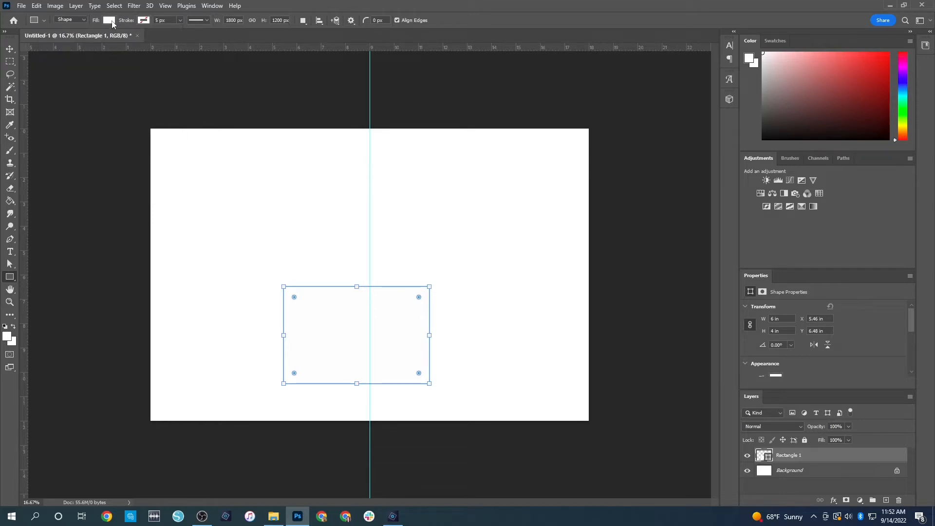
pyautogui.click(109, 21)
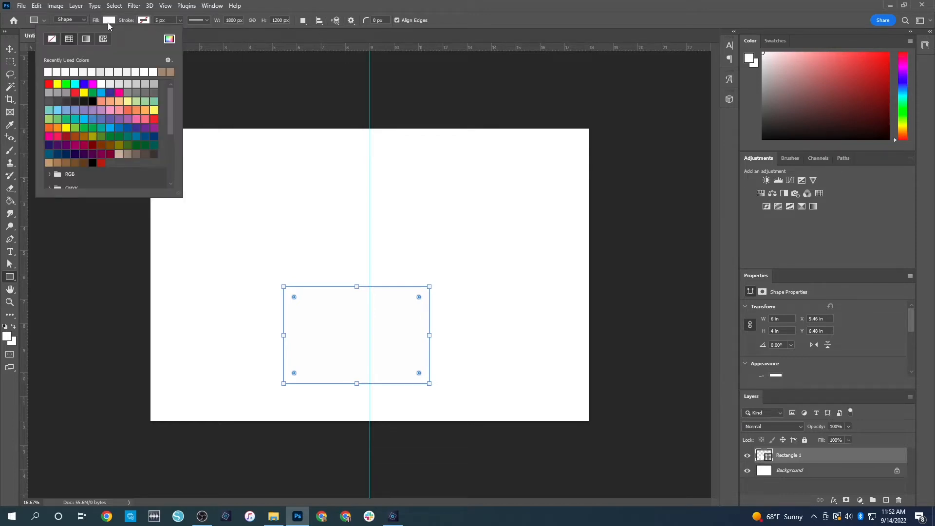
pyautogui.click(165, 70)
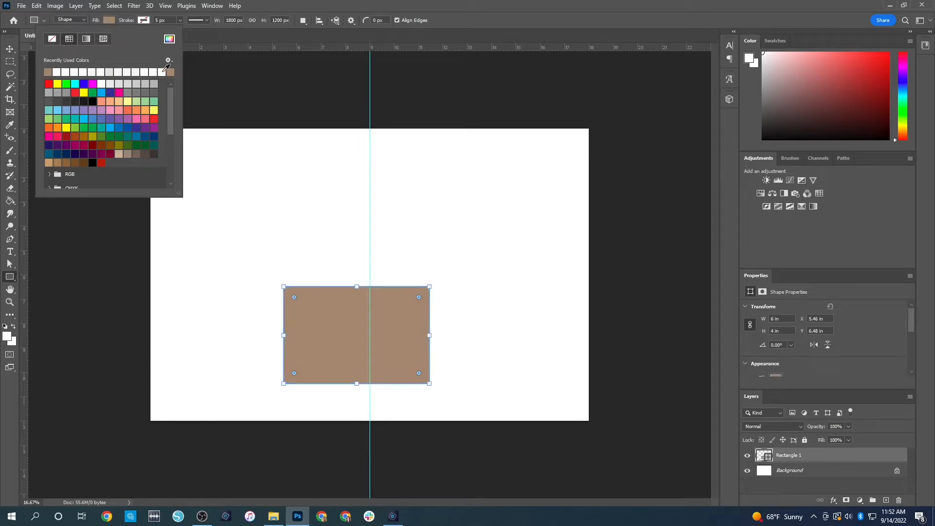
pyautogui.click(204, 294)
pyautogui.click(204, 294)
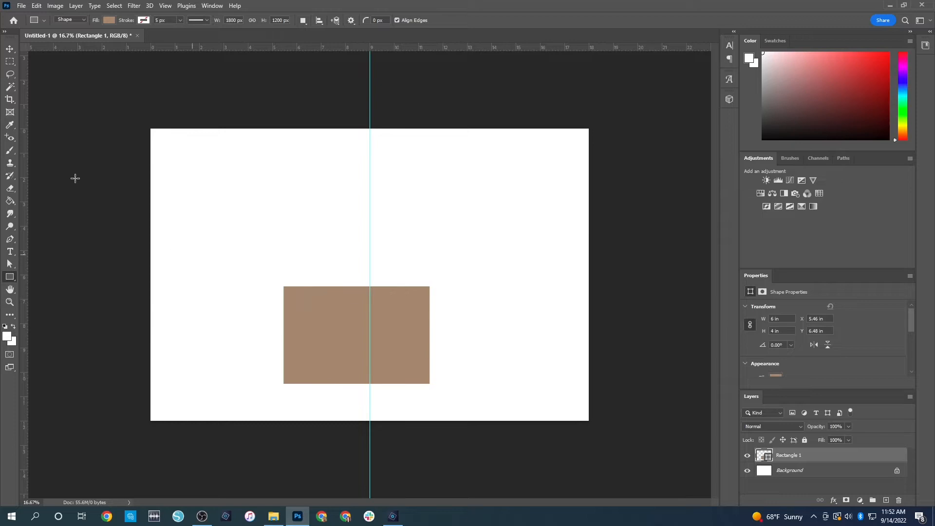
pyautogui.click(10, 48)
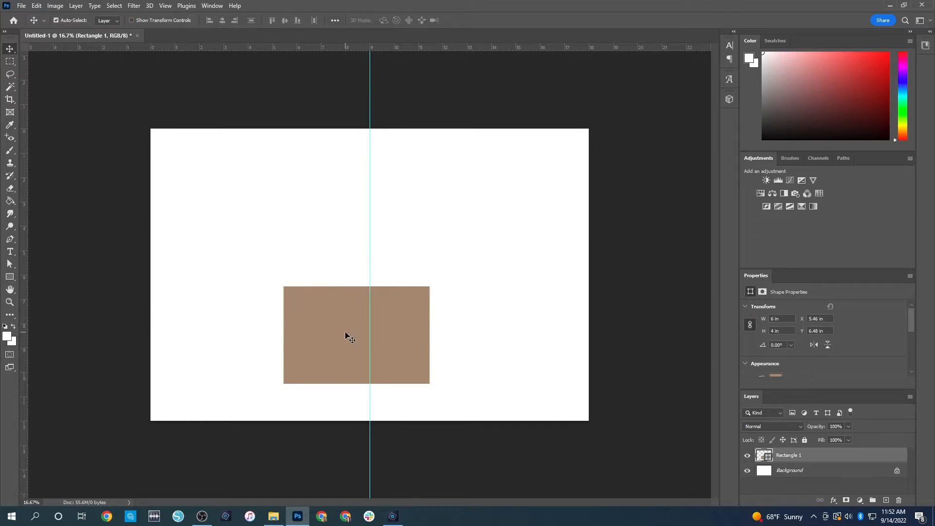
pyautogui.moveTo(339, 314); pyautogui.dragTo(284, 175)
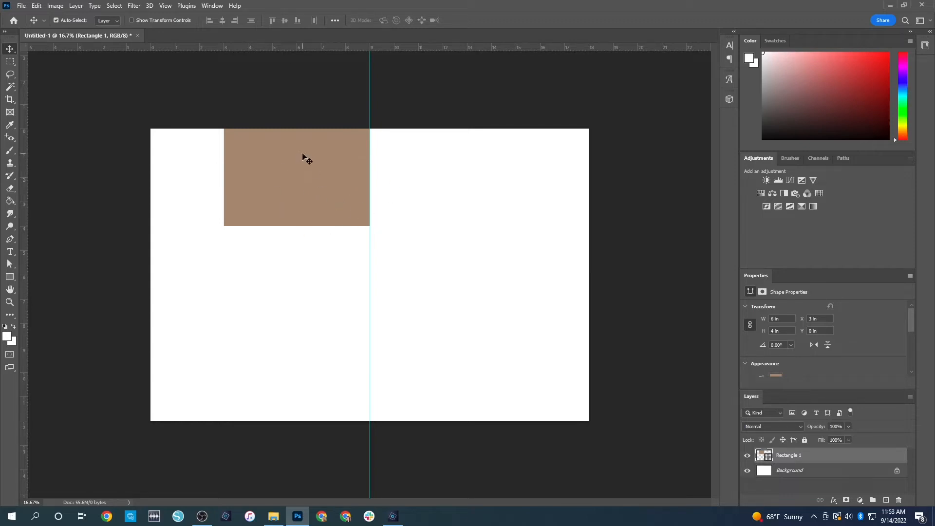
# - Create a second 6 x 4 in rectangle and place it at the canvas's bottom edge, against the guide's left side
pyautogui.click(10, 277)
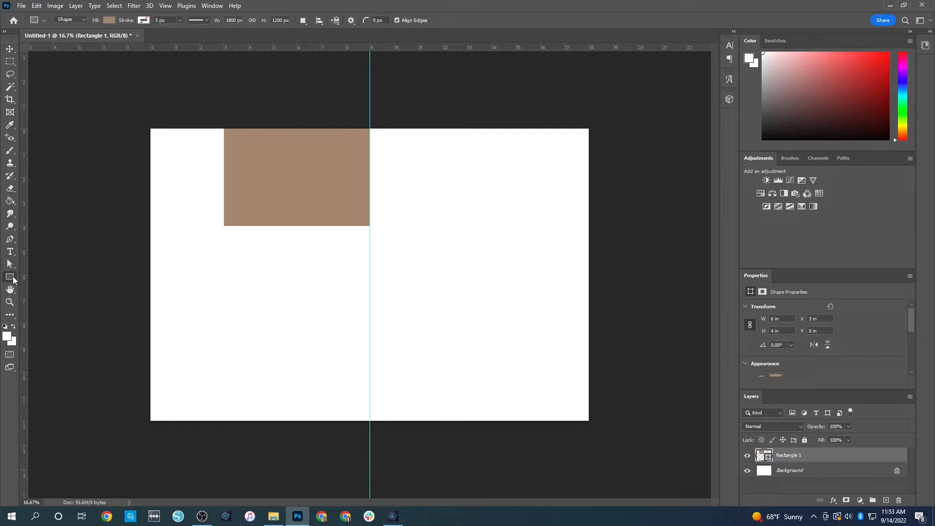
pyautogui.click(323, 304)
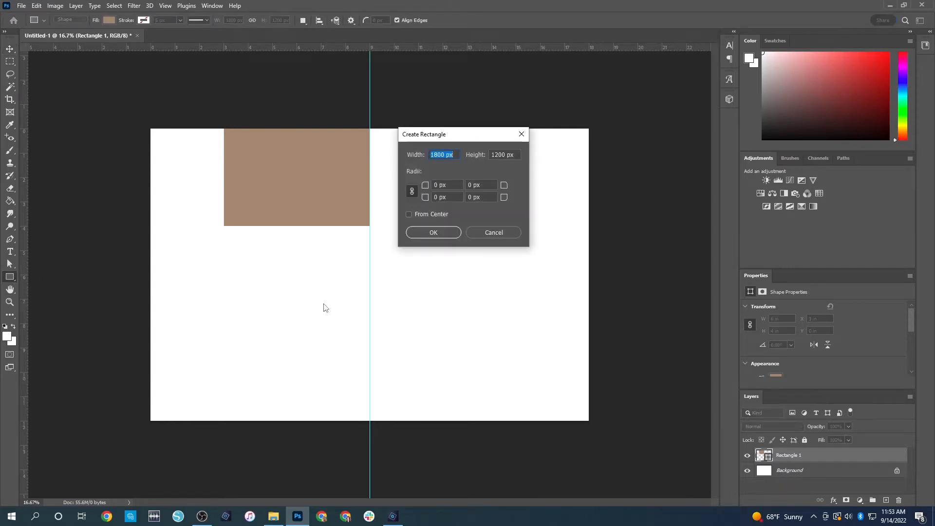
pyautogui.write('6 in')
pyautogui.press('Tab')
pyautogui.write('4 in')
pyautogui.click(417, 235)
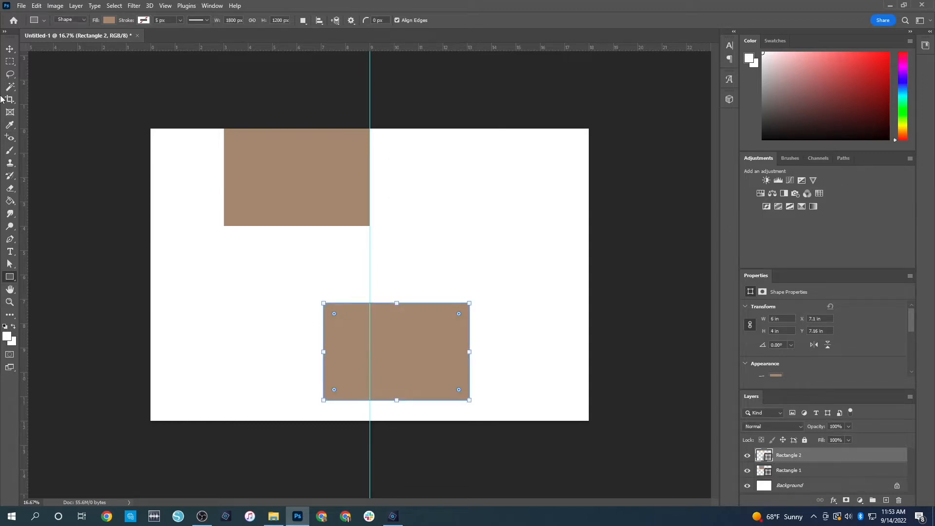
pyautogui.click(9, 48)
pyautogui.moveTo(428, 331); pyautogui.dragTo(328, 358)
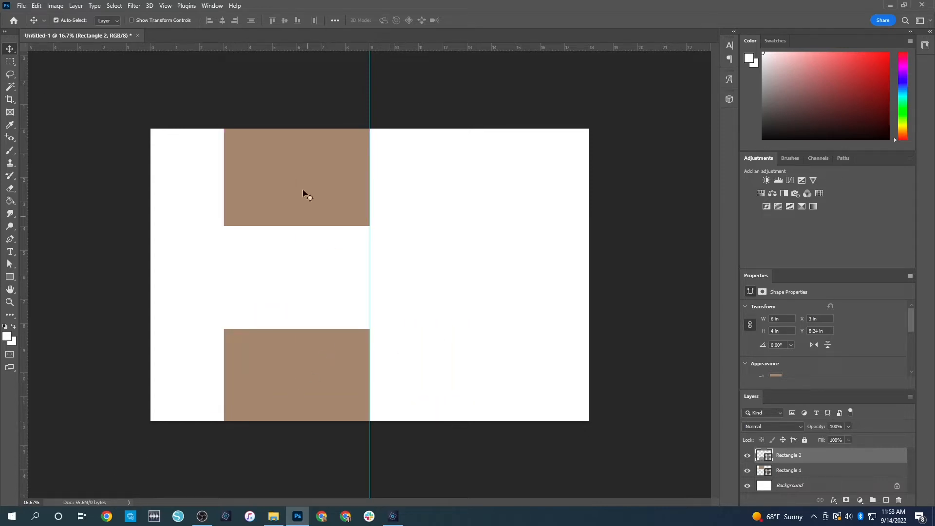
# - Duplicate the top rectangle twice and place the copies against the guide's right side, one beside each existing rectangle
pyautogui.click(334, 189)
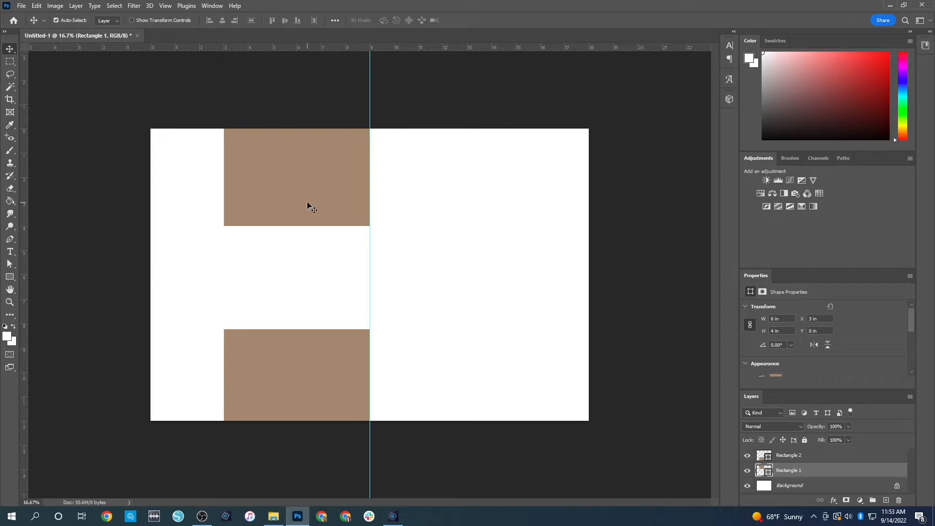
pyautogui.press('ctrl')
pyautogui.hotkey('ctrl', 'v')
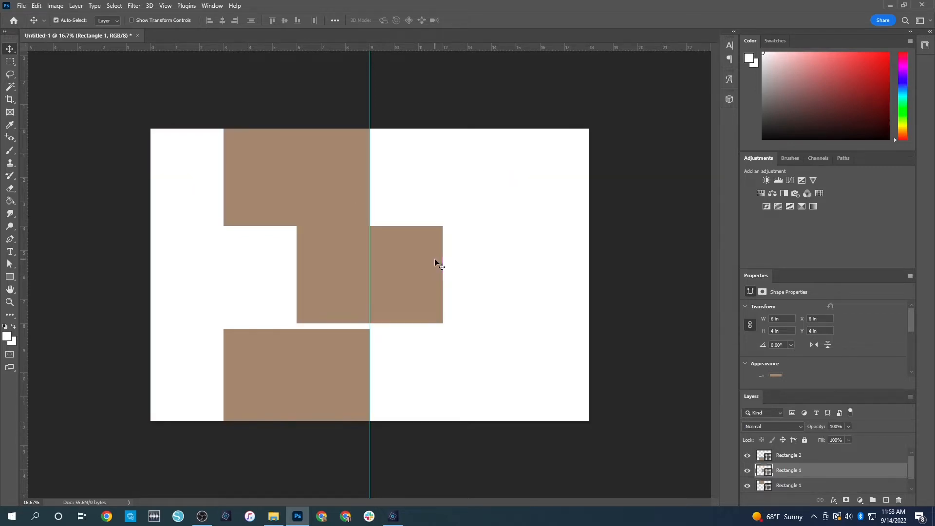
pyautogui.moveTo(417, 256); pyautogui.dragTo(484, 157)
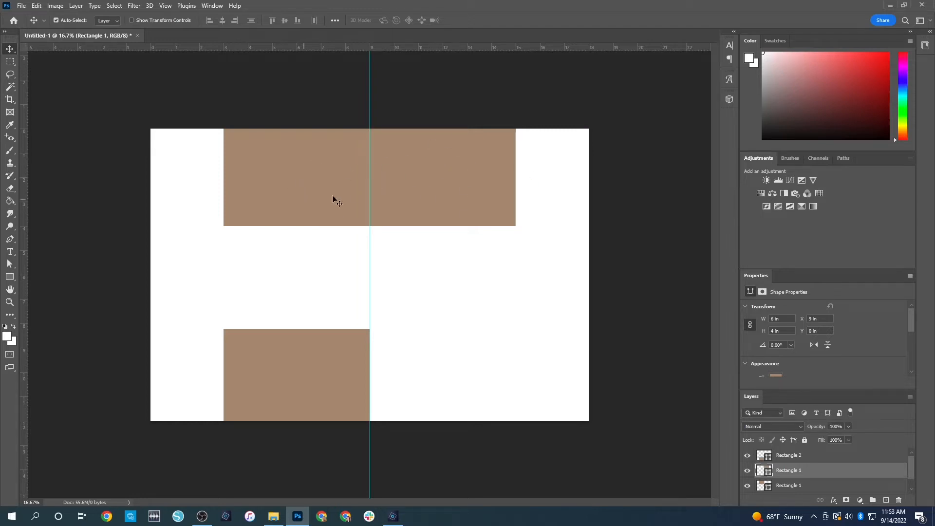
pyautogui.moveTo(366, 199); pyautogui.dragTo(477, 352)
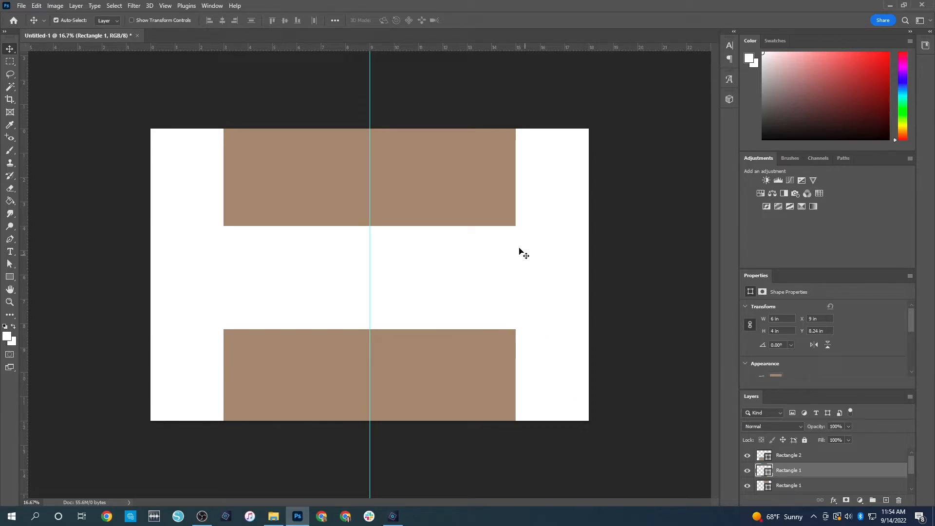
# - Paste another rectangle copy and place it against the canvas's right edge, between the top and bottom rows
pyautogui.hotkey('ctrl', 'v')
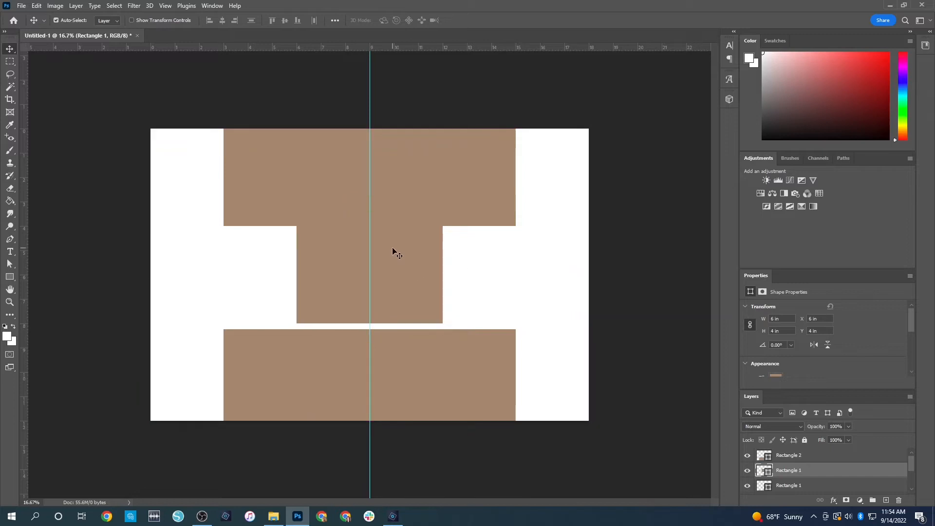
pyautogui.moveTo(392, 249); pyautogui.dragTo(538, 252)
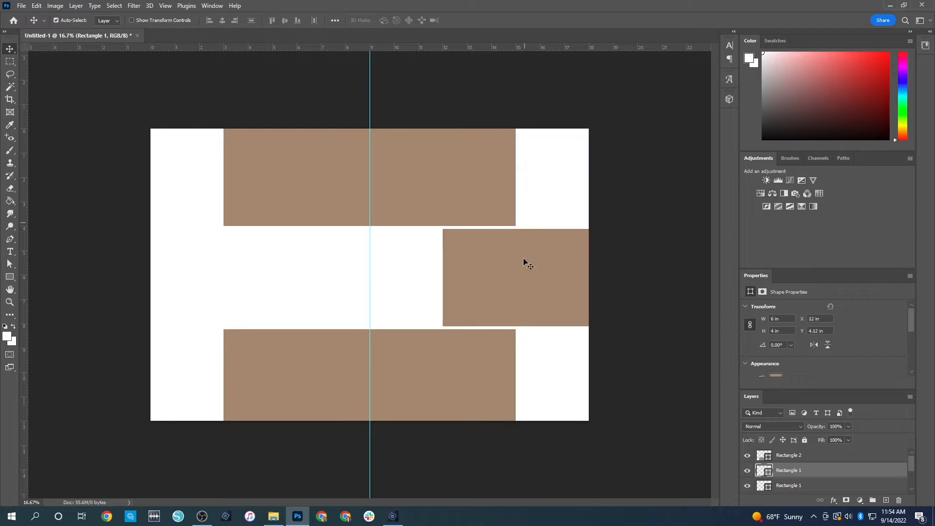
pyautogui.click(634, 204)
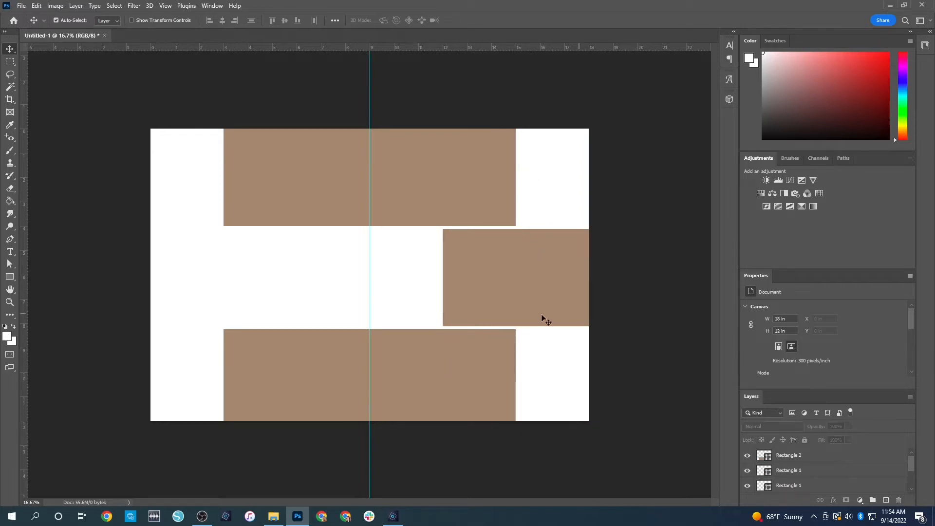
# - Close the gaps between rows by moving the middle rectangle up to Y 4 in and both bottom rectangles to Y 8 in
pyautogui.moveTo(480, 180); pyautogui.dragTo(460, 178)
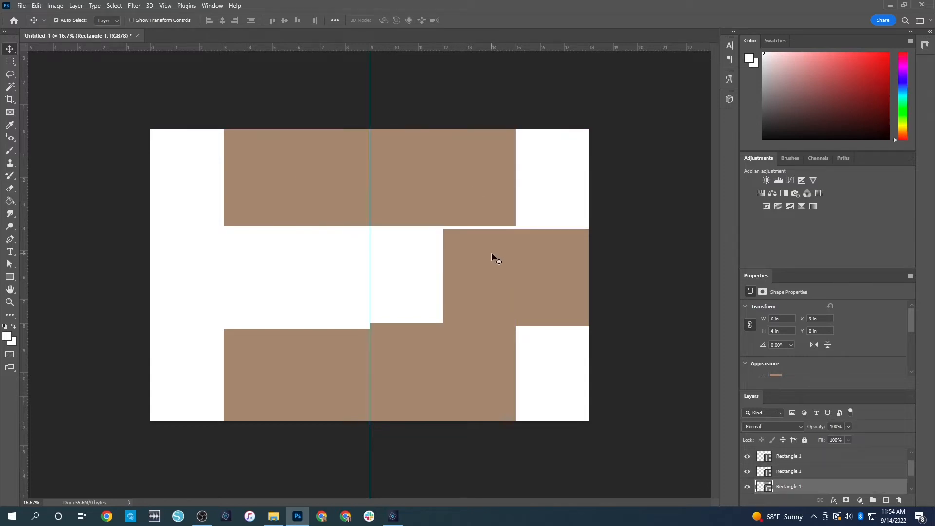
pyautogui.moveTo(494, 258); pyautogui.dragTo(492, 250)
pyautogui.moveTo(309, 393); pyautogui.dragTo(306, 375)
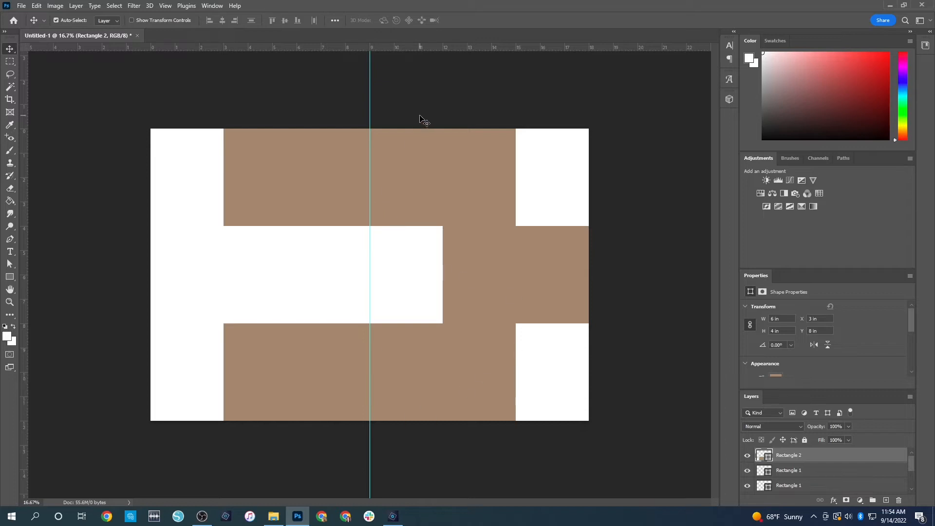
# - Change the fill of the middle-row rectangle at the canvas's right edge to the dark brown swatch
pyautogui.click(515, 257)
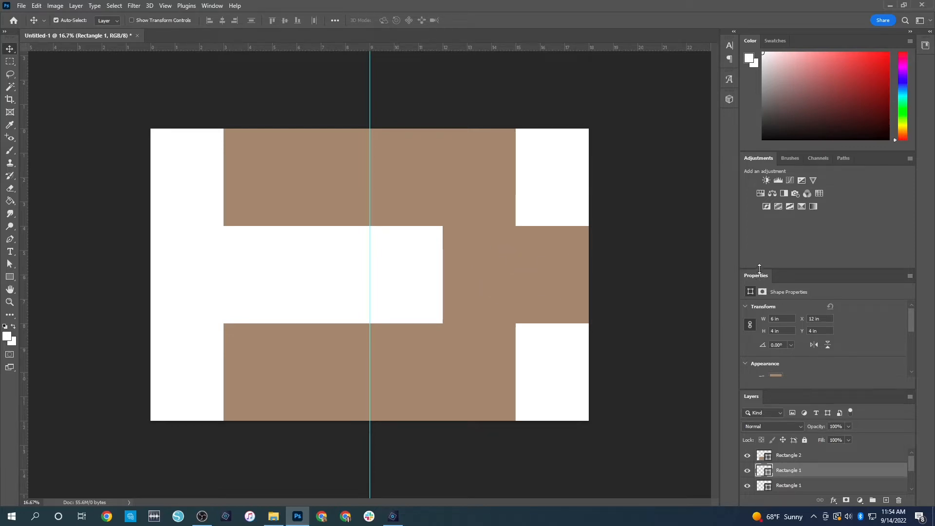
pyautogui.scroll(-1, 827, 346)
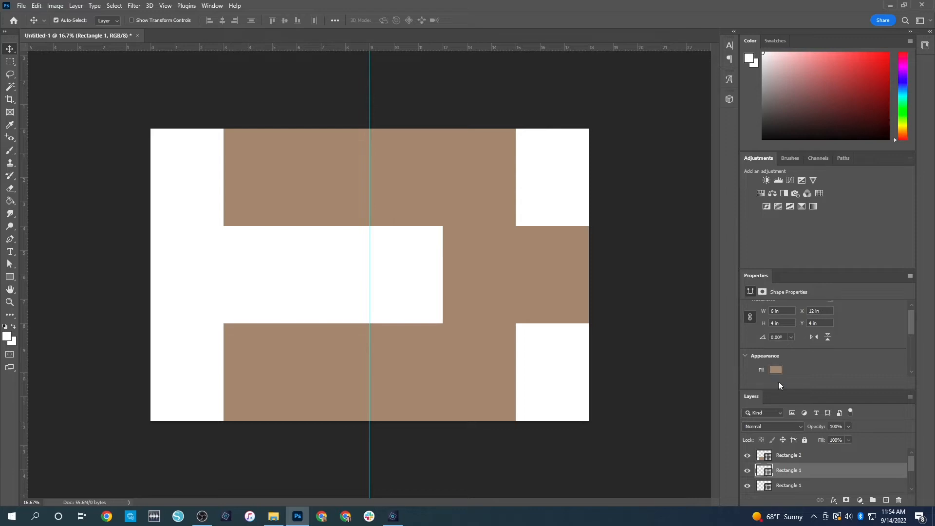
pyautogui.scroll(-5, 799, 325)
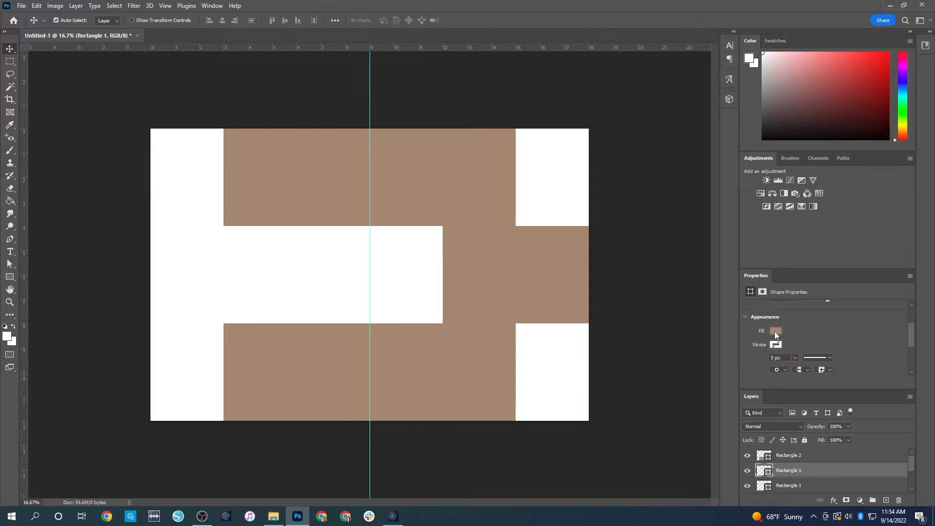
pyautogui.click(775, 331)
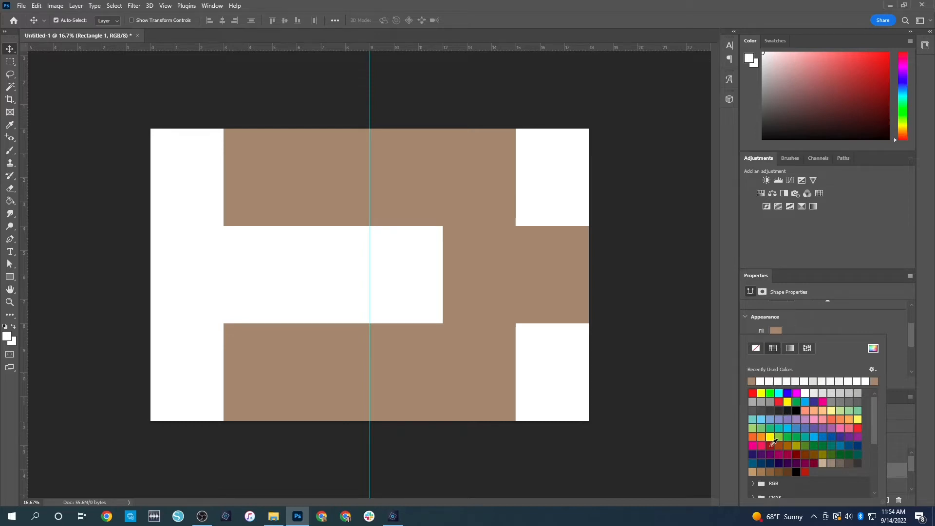
pyautogui.click(787, 472)
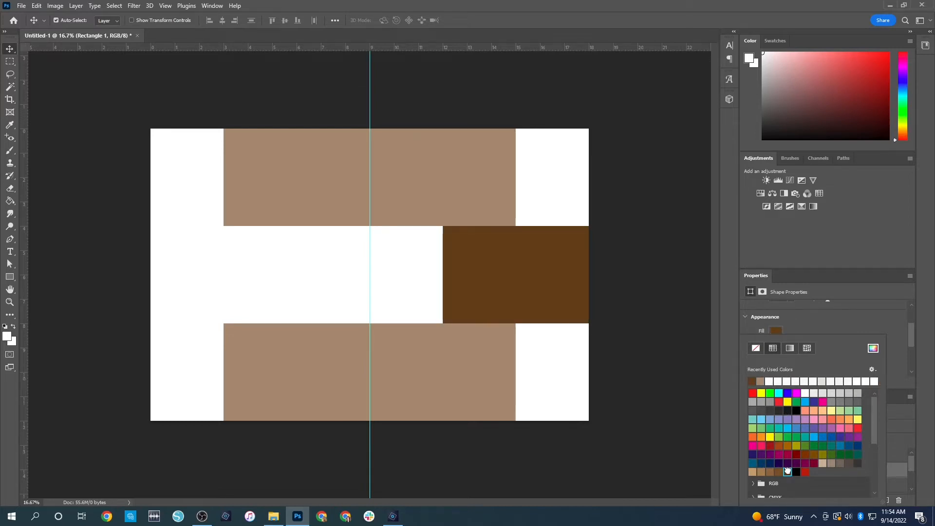
pyautogui.click(679, 271)
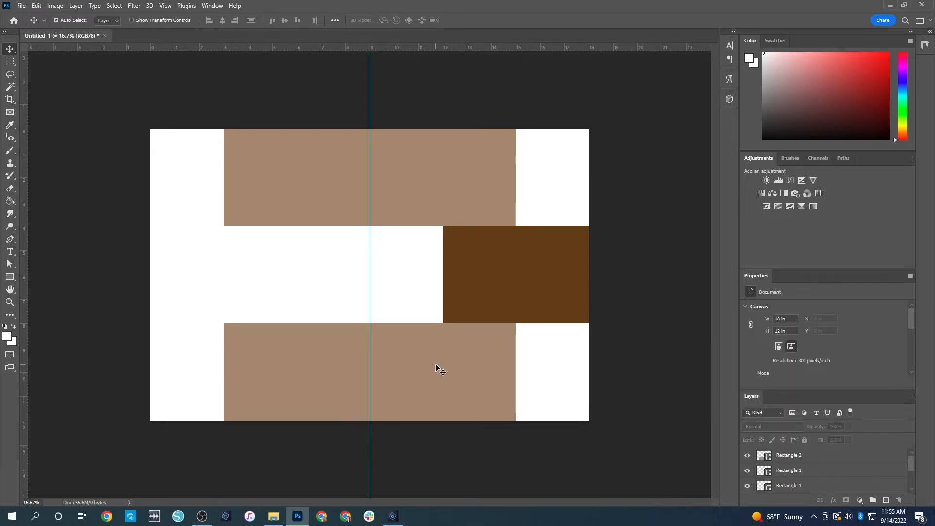
pyautogui.click(341, 360)
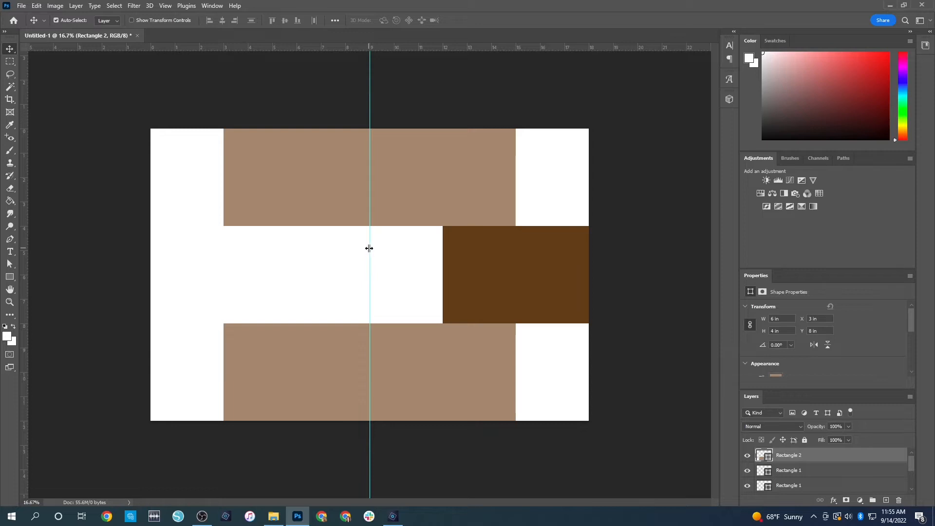
pyautogui.moveTo(369, 247); pyautogui.dragTo(27, 299)
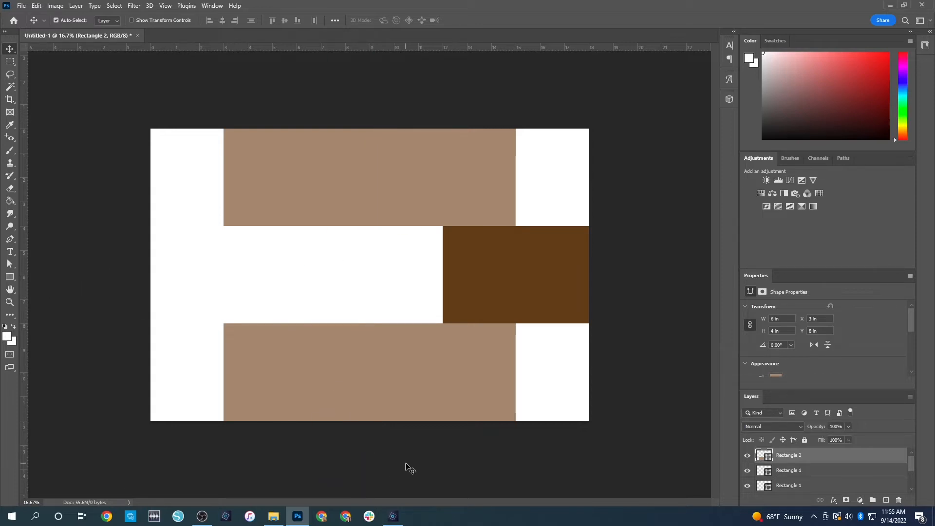
pyautogui.press('ctrl')
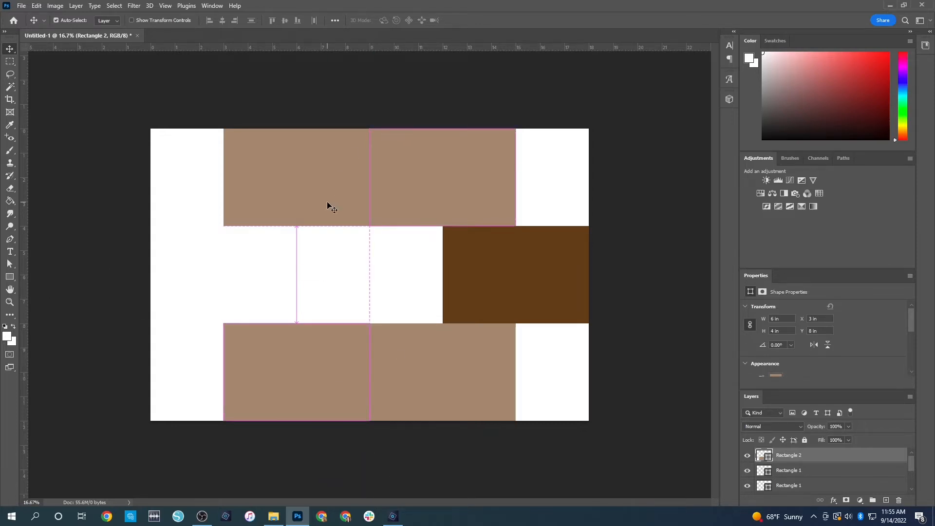
pyautogui.hotkey('ctrl', 'z')
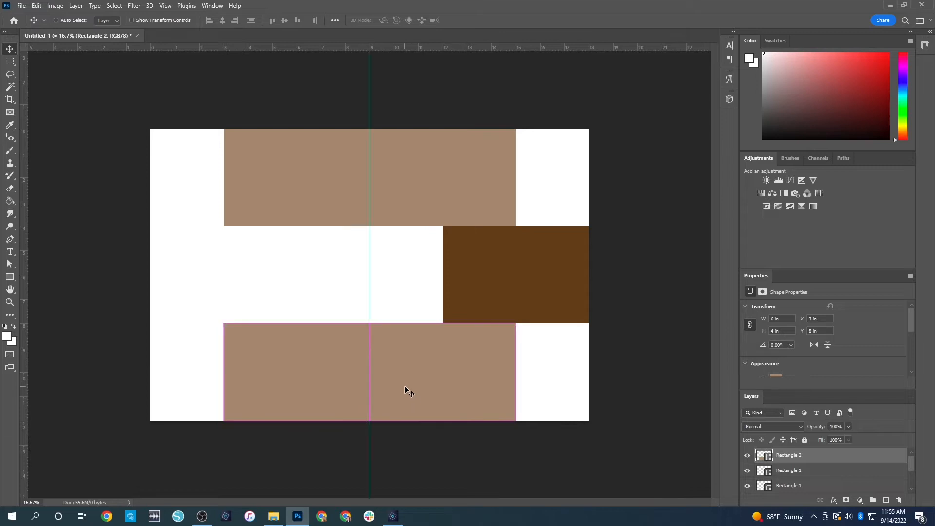
# - Change the fill of the top-row rectangle directly left of the centre guide to the recently used dark brown
pyautogui.click(334, 194)
pyautogui.scroll(-1, 784, 373)
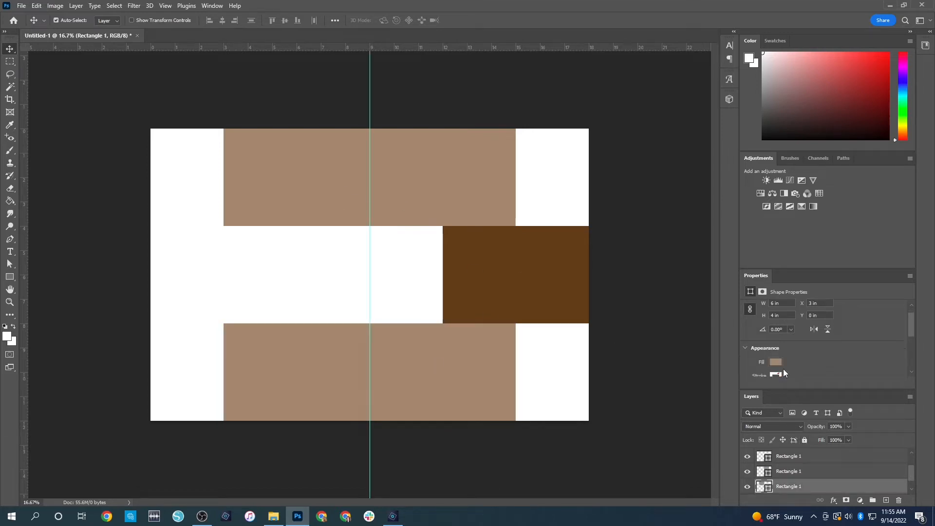
pyautogui.scroll(-1, 782, 372)
pyautogui.click(773, 355)
pyautogui.click(752, 381)
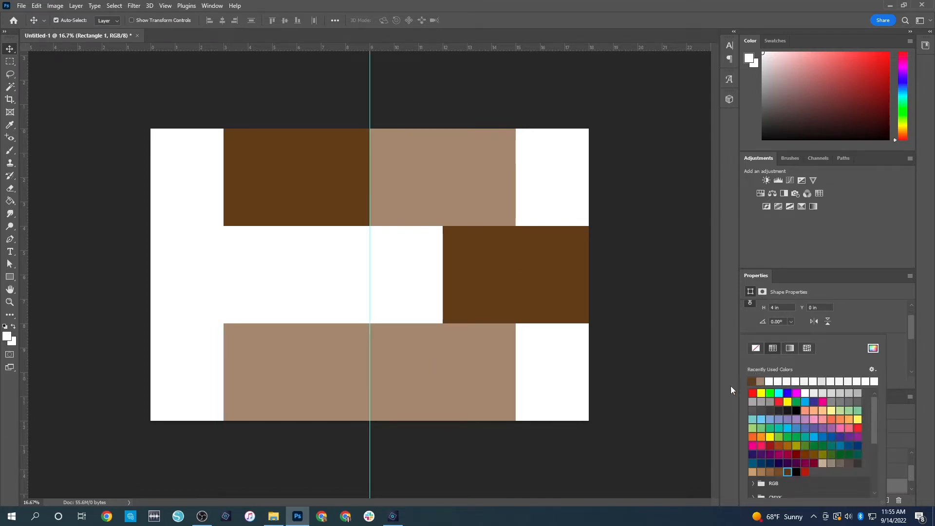
pyautogui.click(564, 271)
# - Change the fill of the bottom-row rectangle directly left of the centre guide to the recently used dark brown
pyautogui.click(288, 377)
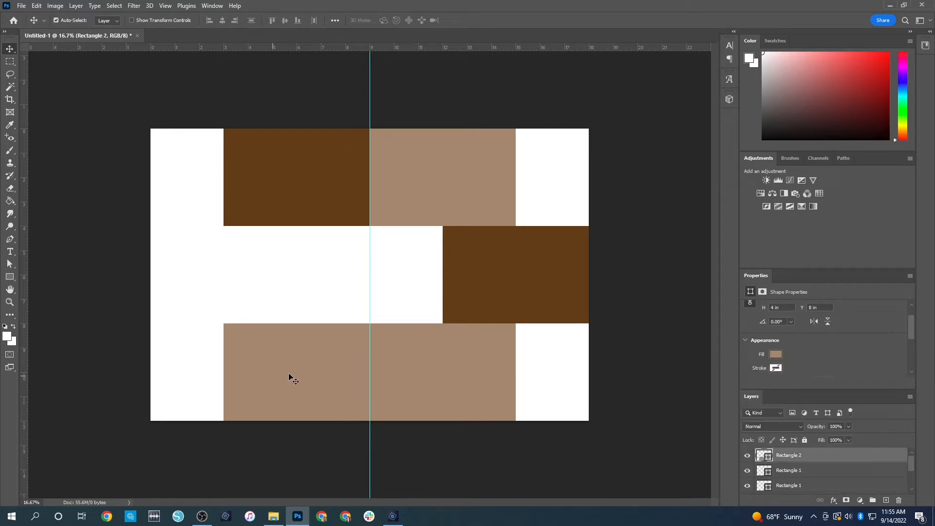
pyautogui.click(776, 355)
pyautogui.click(754, 379)
pyautogui.click(384, 318)
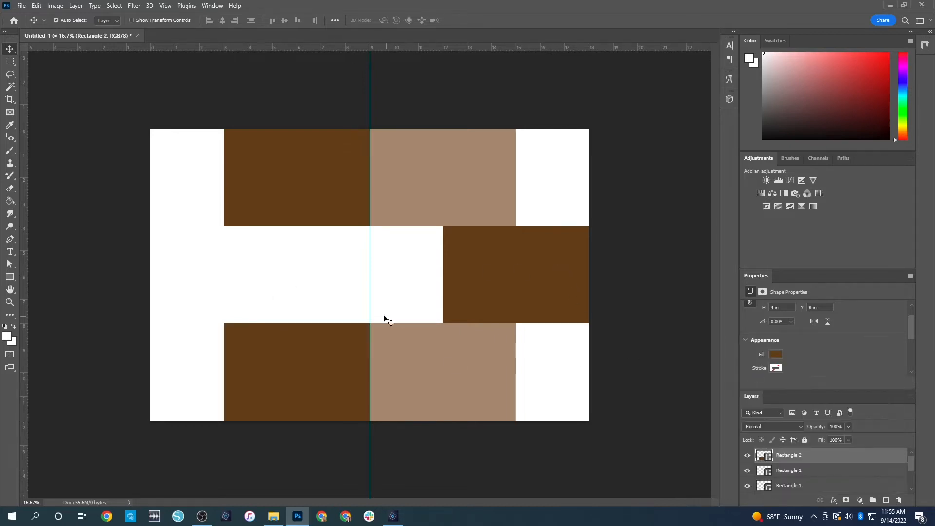
pyautogui.moveTo(370, 300); pyautogui.dragTo(36, 309)
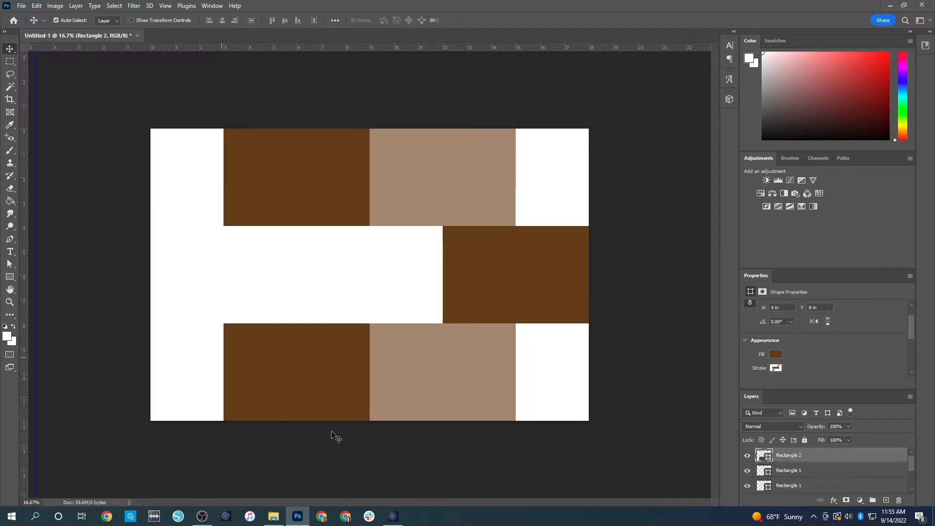
pyautogui.hotkey('ctrl', 'z')
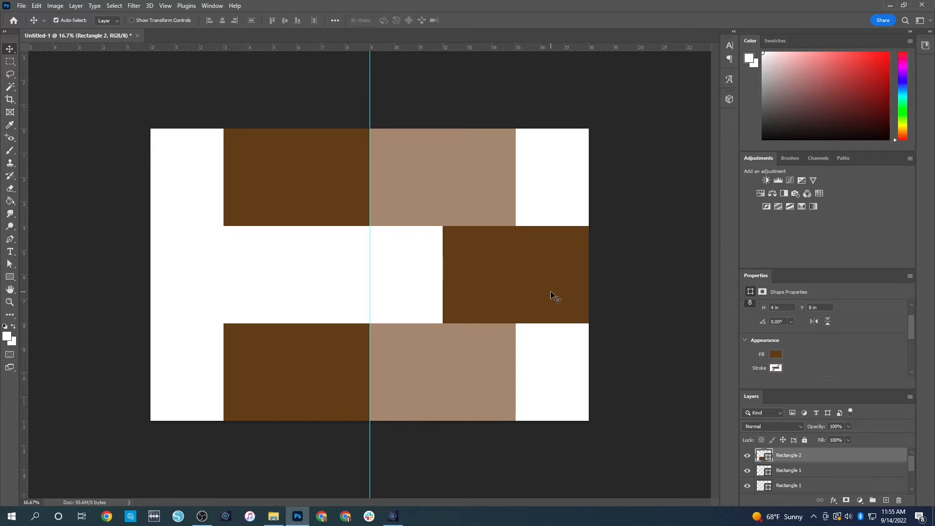
# - Create a new rectangle shape 3 in wide and 4 in high on the canvas
pyautogui.click(12, 277)
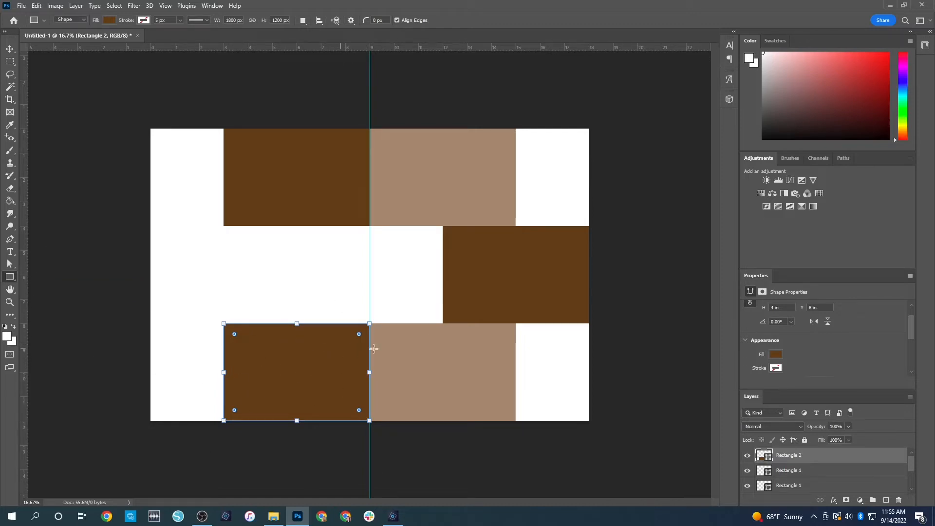
pyautogui.click(287, 283)
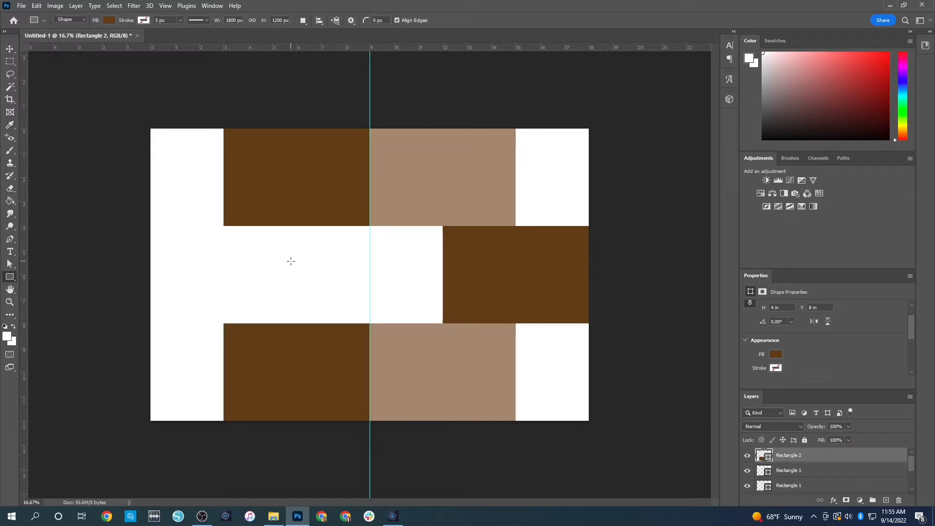
pyautogui.click(290, 261)
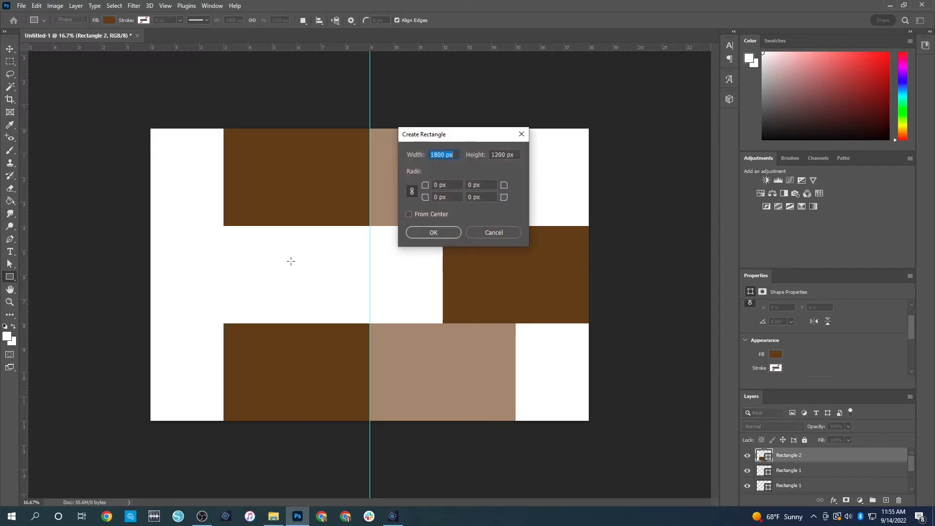
pyautogui.write('3 in')
pyautogui.press('Tab')
pyautogui.write('4')
pyautogui.press('Return')
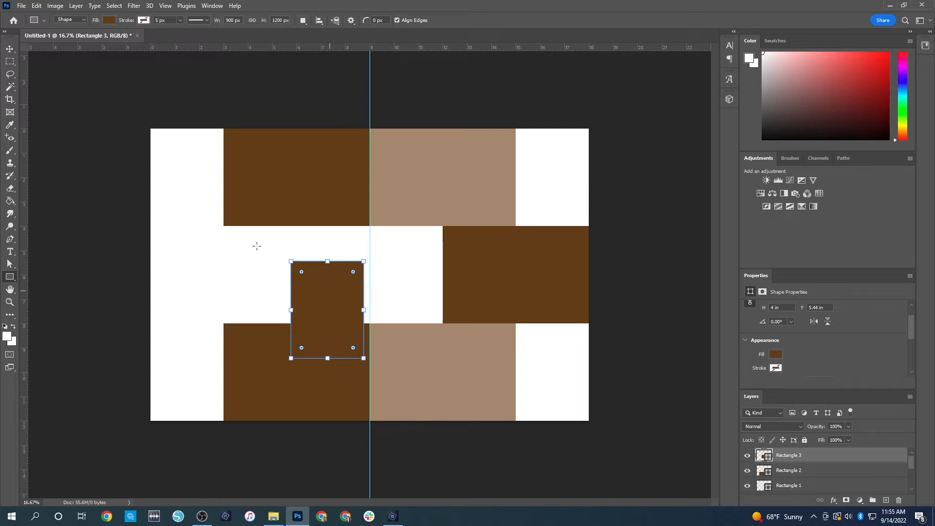
# - Fill the new 3 x 4 in rectangle with the light orange swatch and place it in the canvas's top-left corner
pyautogui.click(109, 19)
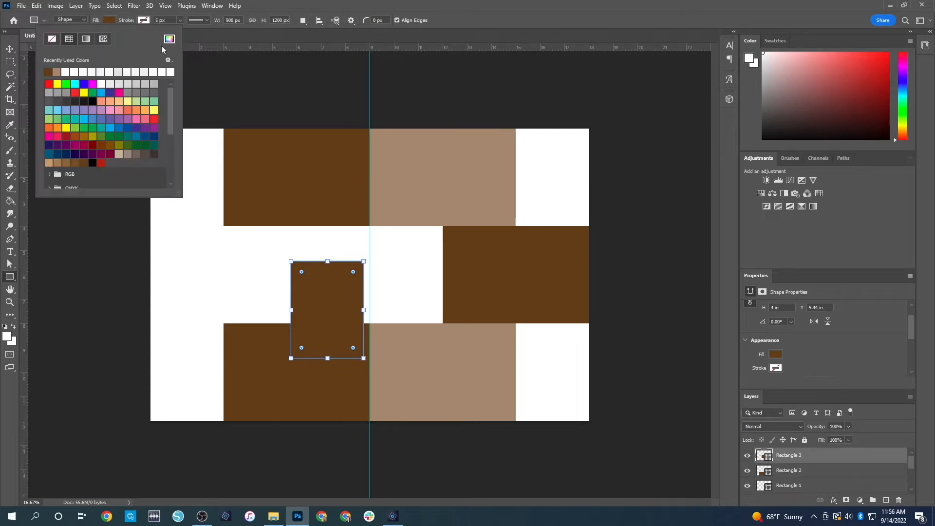
pyautogui.click(146, 108)
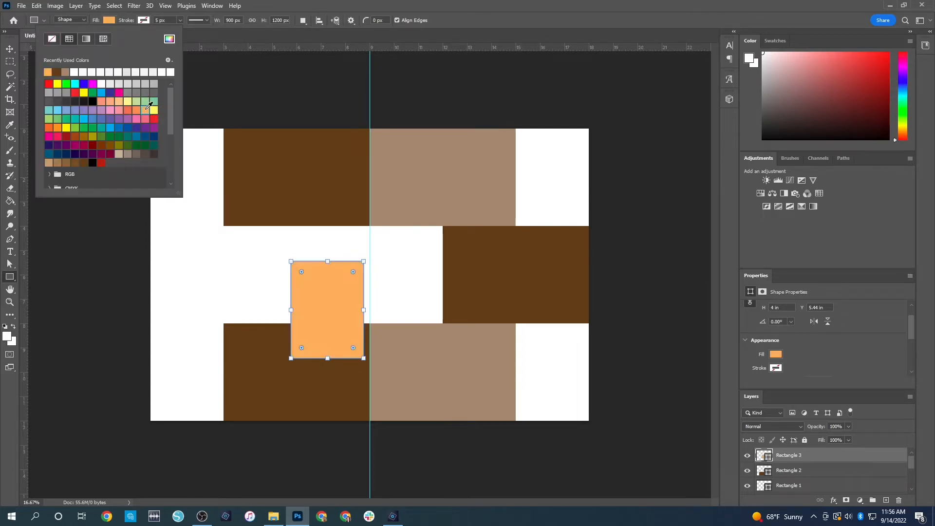
pyautogui.click(232, 205)
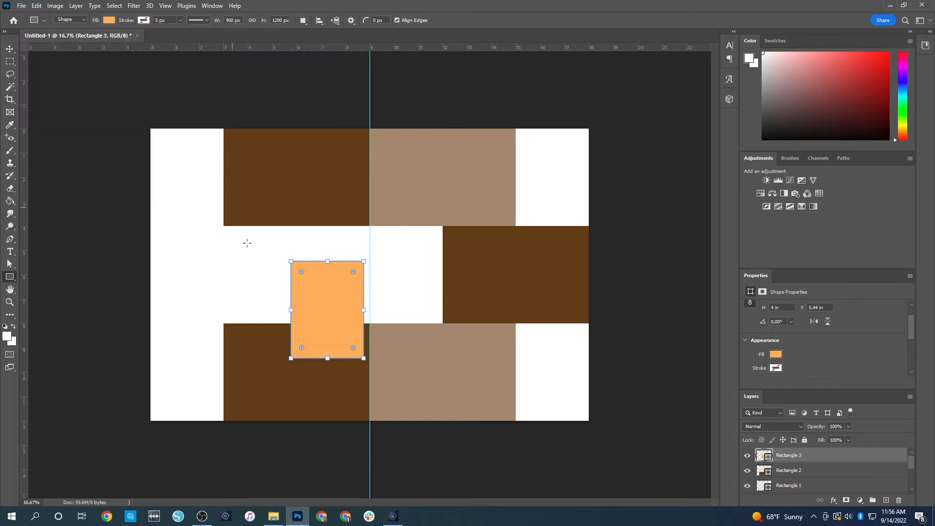
pyautogui.press('Return')
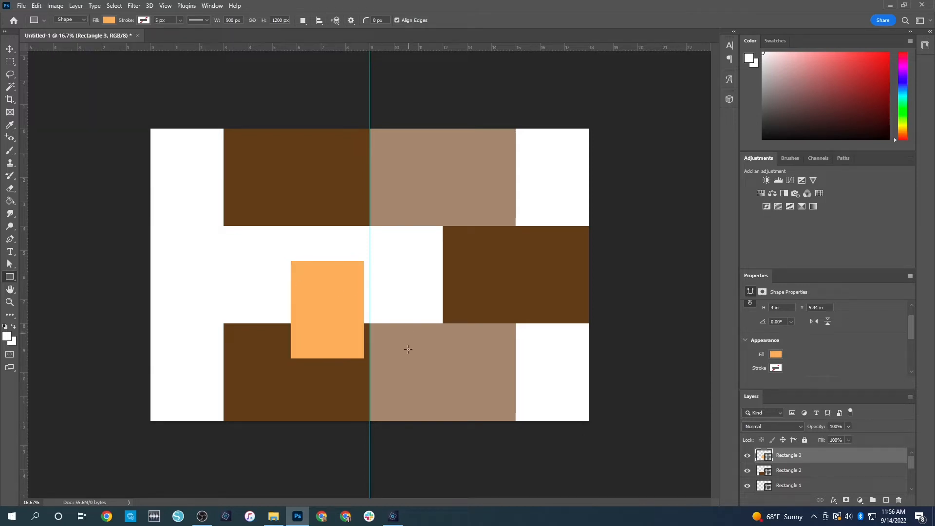
pyautogui.click(10, 49)
pyautogui.moveTo(349, 309); pyautogui.dragTo(210, 168)
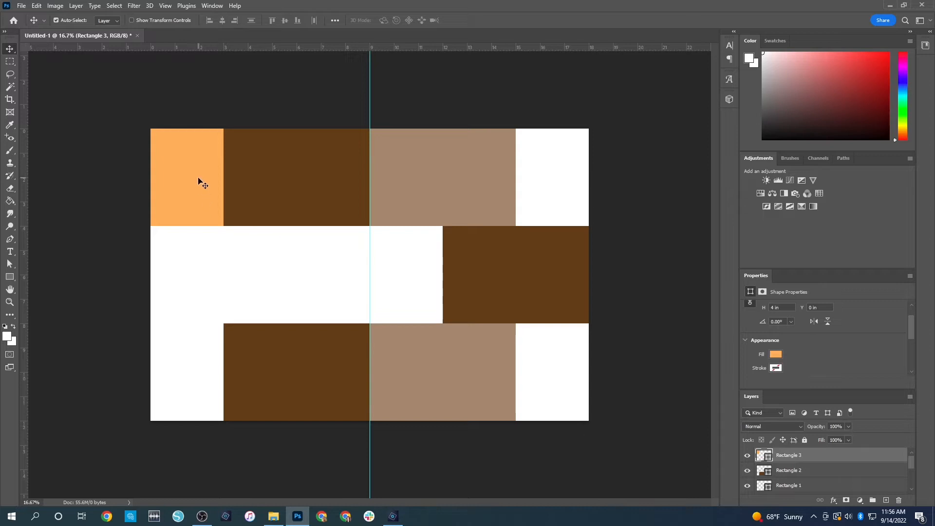
# - Duplicate the orange rectangle twice, placing one copy at X 3 in in the middle row and one in the canvas's bottom-left corner
pyautogui.press('ctrl')
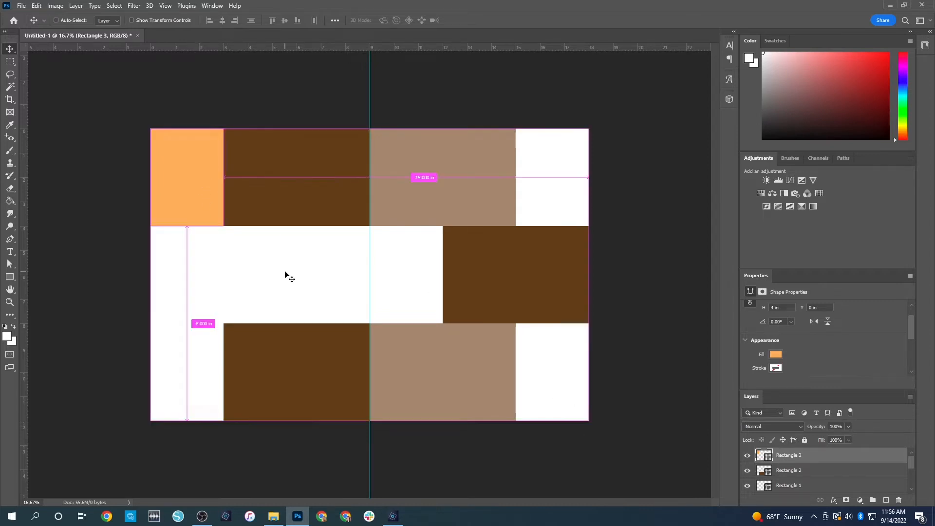
pyautogui.hotkey('ctrl', 'v')
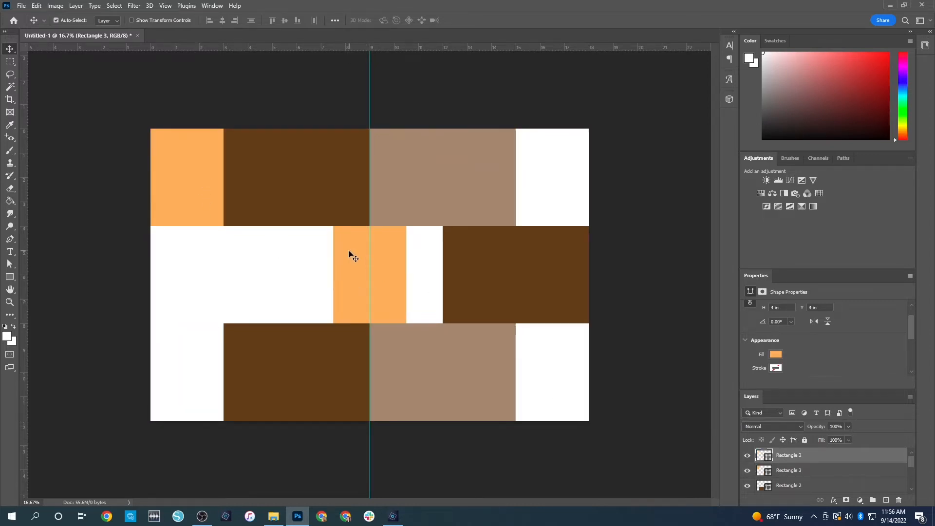
pyautogui.moveTo(348, 250); pyautogui.dragTo(239, 251)
pyautogui.hotkey('ctrl', 'v')
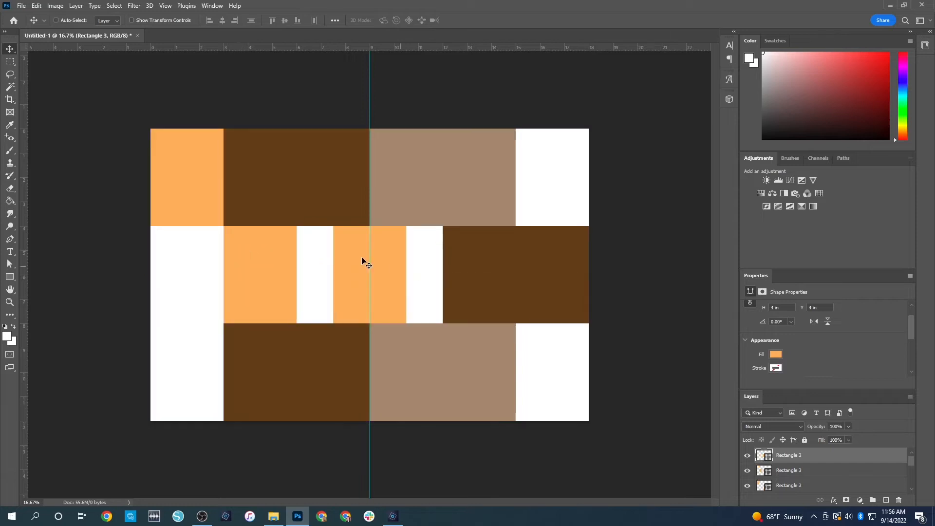
pyautogui.moveTo(363, 261); pyautogui.dragTo(170, 355)
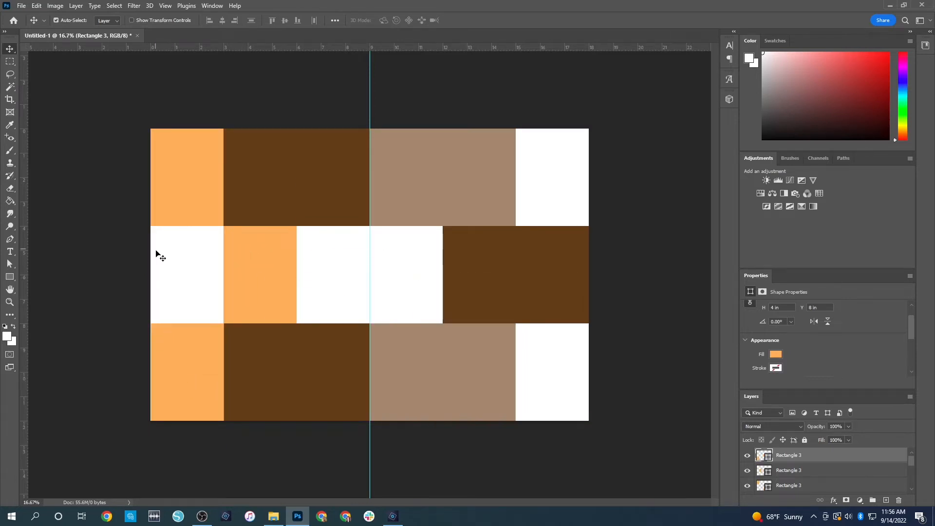
# - Paste three more orange rectangles: beside the dark brown one in the middle row, and in the canvas's top-right and bottom-right corners
pyautogui.hotkey('ctrl', 'v')
pyautogui.moveTo(389, 264); pyautogui.dragTo(420, 261)
pyautogui.hotkey('ctrl', 'v')
pyautogui.moveTo(346, 271); pyautogui.dragTo(520, 170)
pyautogui.hotkey('ctrl', 'v')
pyautogui.moveTo(351, 254); pyautogui.dragTo(541, 348)
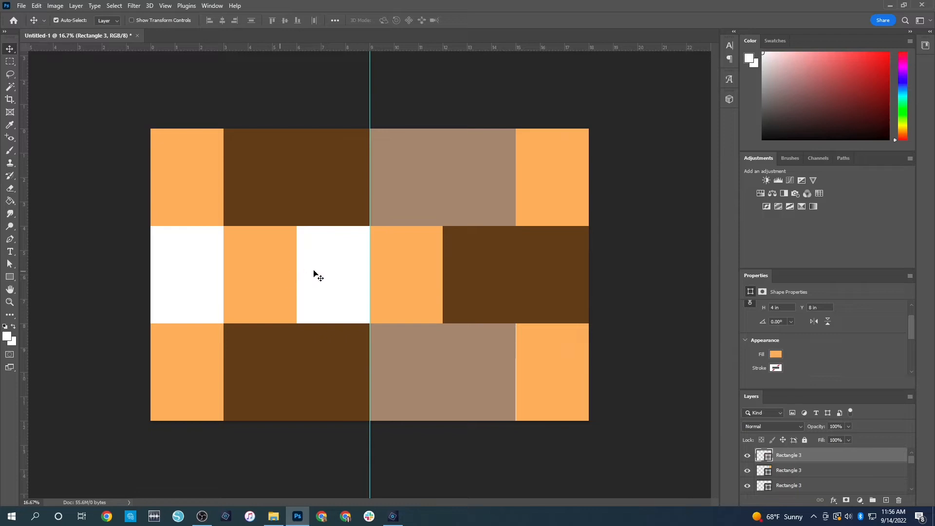
# - Paste another orange rectangle into the middle-row gap left of the guide and change its fill to the pale orange swatch
pyautogui.hotkey('ctrl', 'v')
pyautogui.moveTo(348, 258)
pyautogui.mouseDown()
pyautogui.moveTo(312, 253)
pyautogui.moveTo(363, 266)
pyautogui.mouseUp()
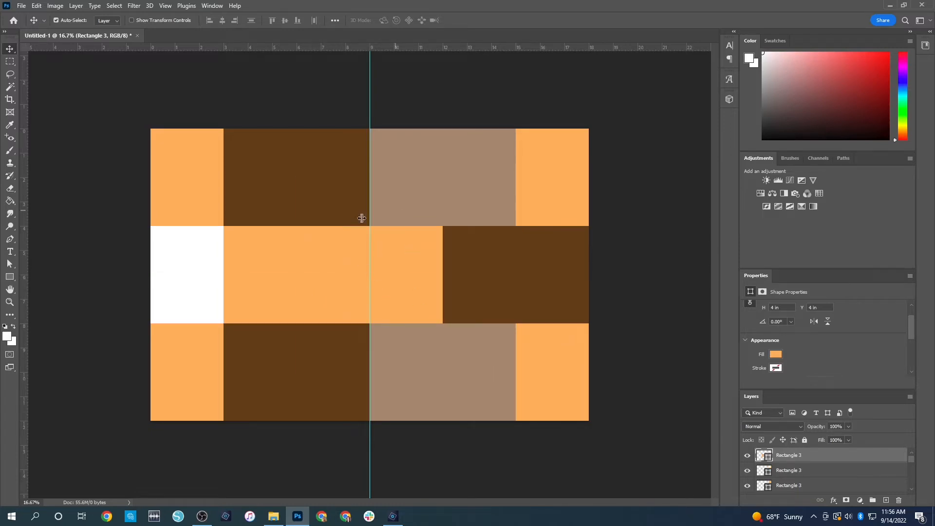
pyautogui.click(775, 355)
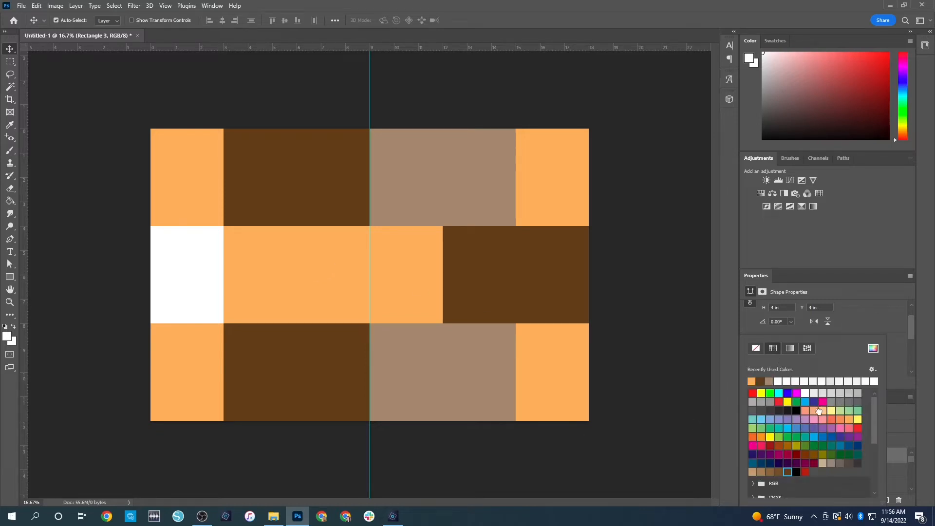
pyautogui.click(821, 411)
pyautogui.press('Return')
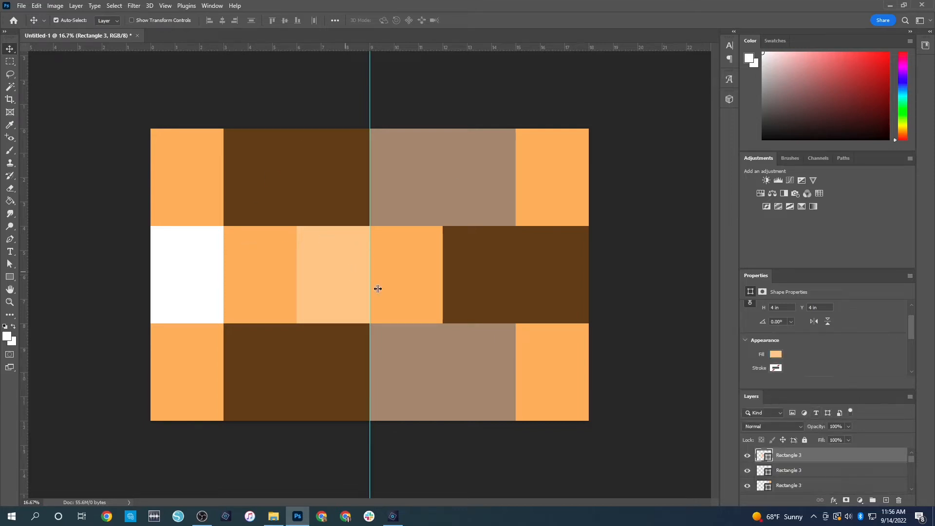
# - Duplicate the pale orange rectangle into the empty space at the middle row's left end and remove the centre guide
pyautogui.moveTo(342, 274); pyautogui.dragTo(209, 269)
pyautogui.click(684, 266)
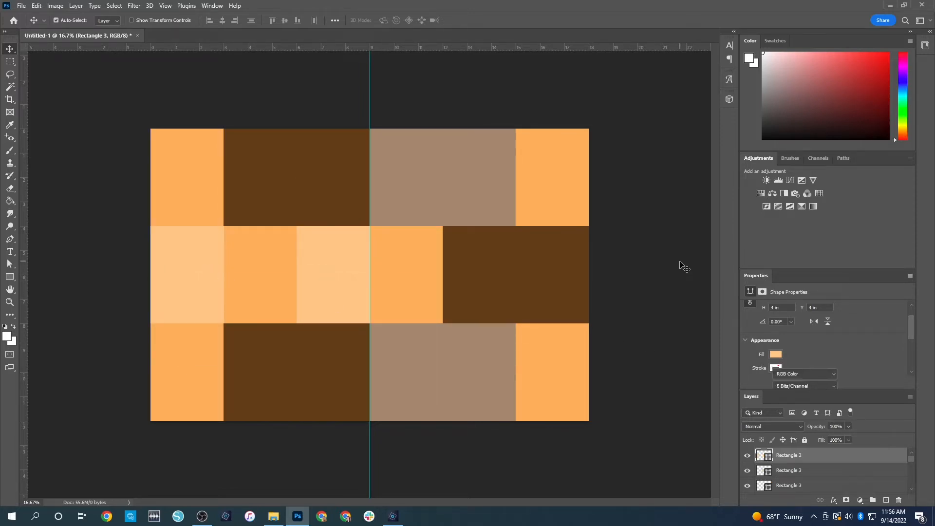
pyautogui.moveTo(370, 261); pyautogui.dragTo(24, 280)
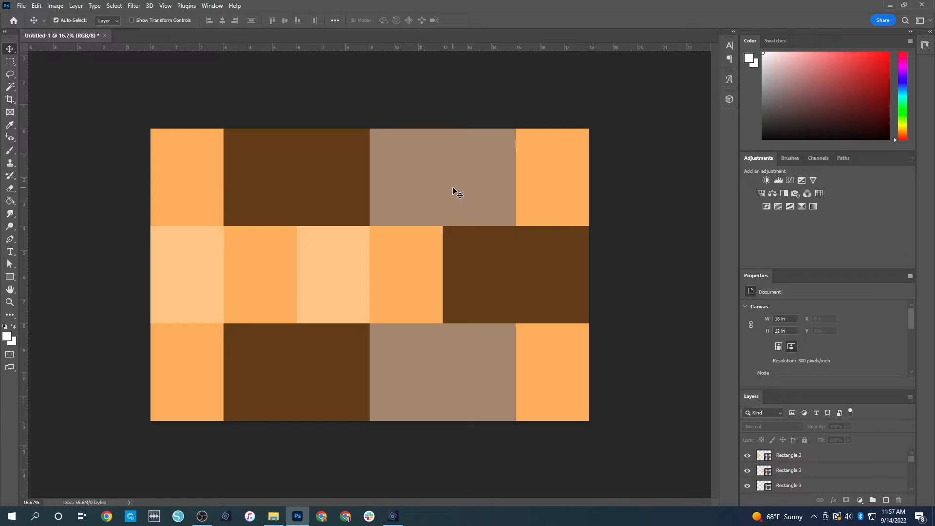
# - Open the 3x4_Journalcard_Food and 4x6_Journalcard_Recipe PNG files together
pyautogui.hotkey('ctrl', 'o')
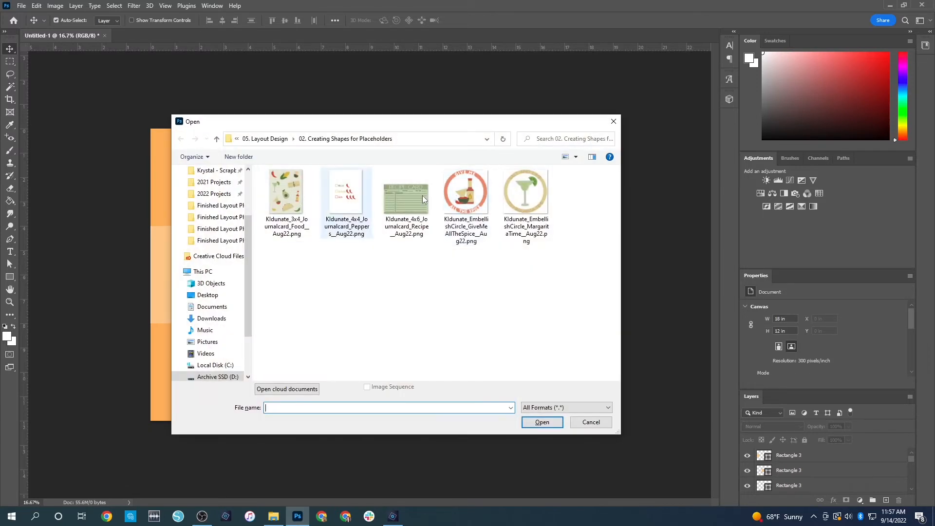
pyautogui.click(405, 191)
pyautogui.keyDown('ctrl'); pyautogui.click(288, 194); pyautogui.keyUp('ctrl')
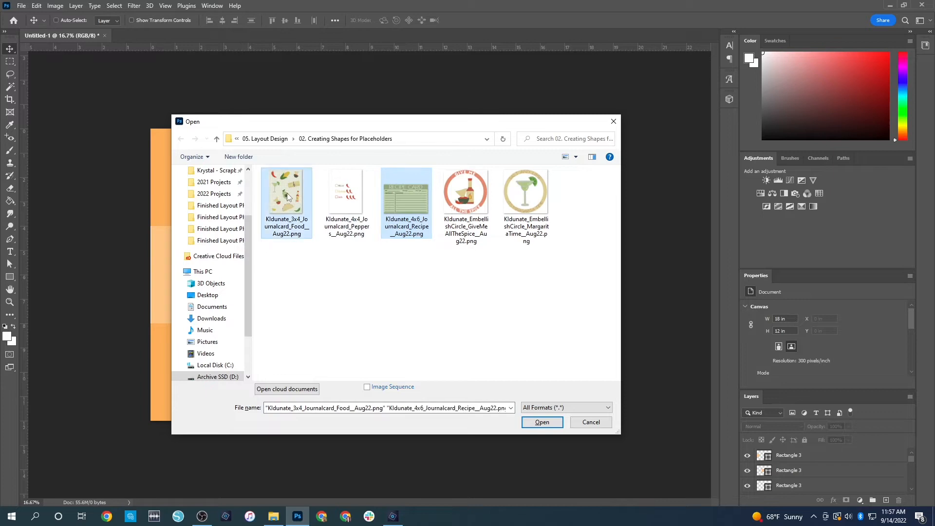
pyautogui.press('Return')
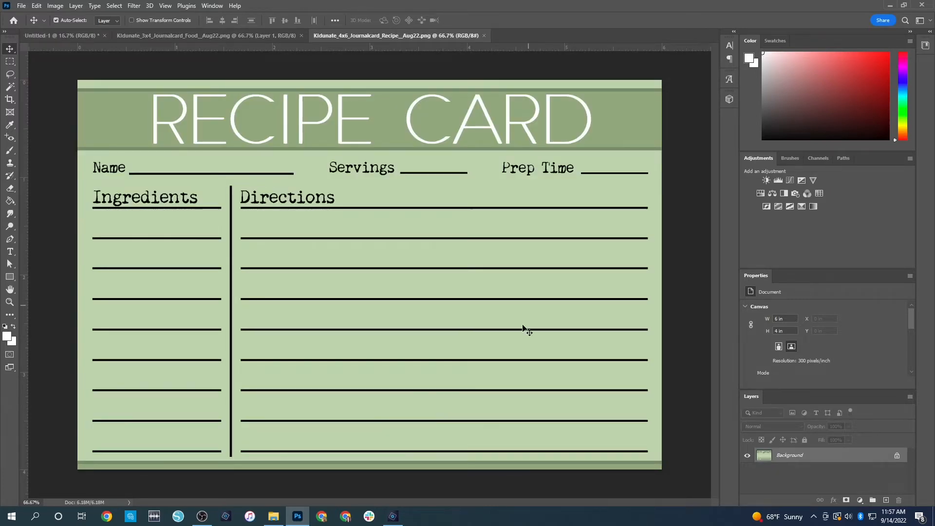
# - Copy the whole recipe card into the Untitled-1 layout and place it over the middle row's dark brown rectangle
pyautogui.press('ctrl')
pyautogui.hotkey('ctrl', 'a')
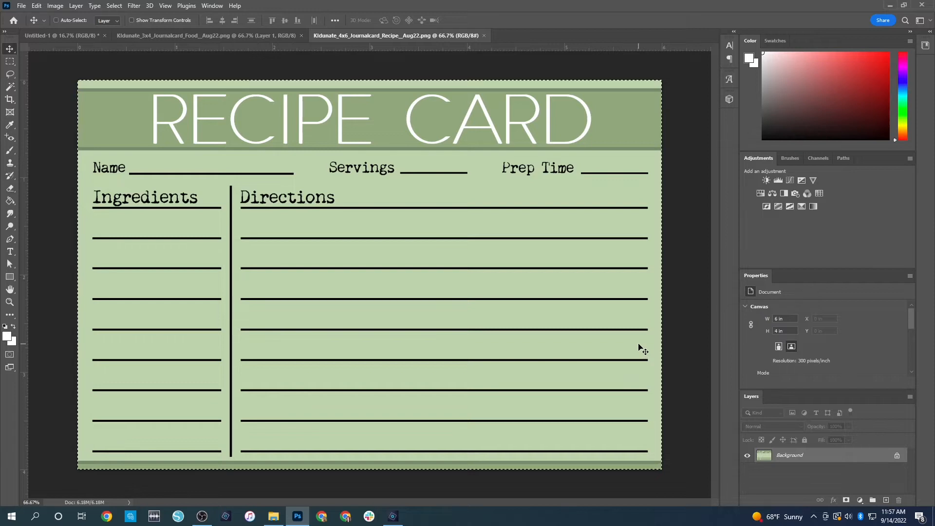
pyautogui.click(71, 36)
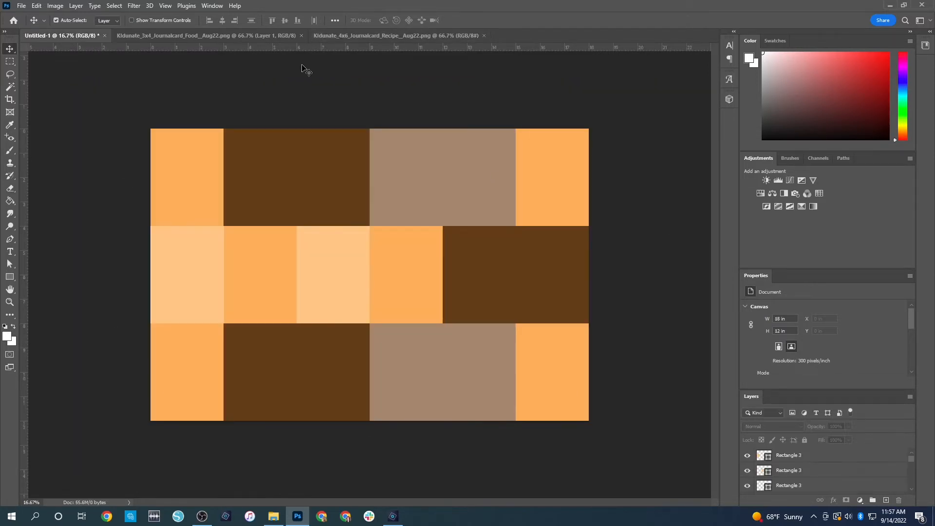
pyautogui.hotkey('ctrl', 'v')
pyautogui.moveTo(368, 258); pyautogui.dragTo(525, 253)
pyautogui.click(653, 282)
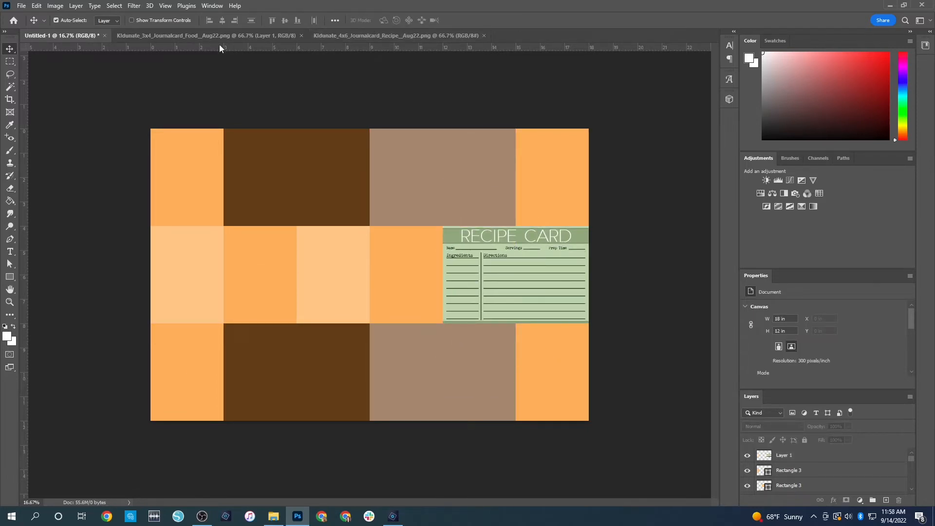
# - Copy the whole 3x4 food card into the Untitled-1 layout and place it over the orange rectangle at the top row's left end
pyautogui.click(206, 36)
pyautogui.hotkey('ctrl', 'a')
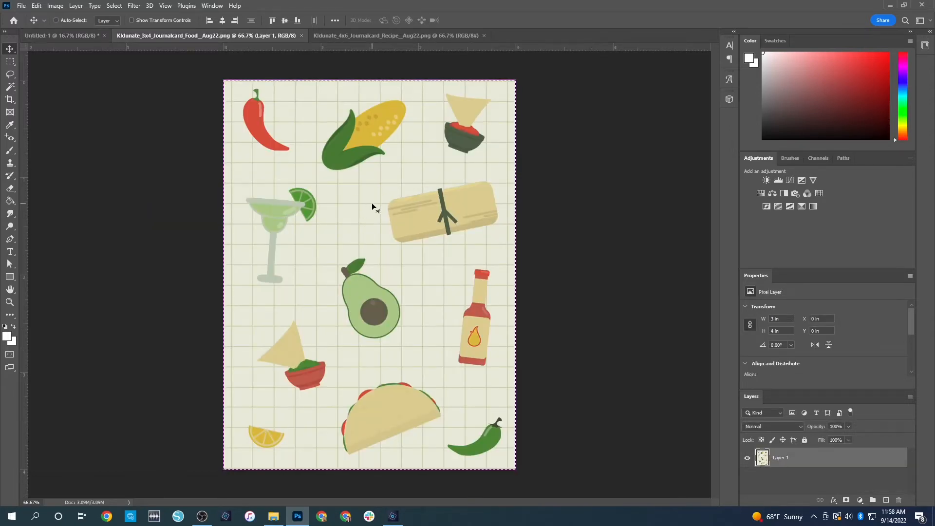
pyautogui.click(56, 20)
pyautogui.click(62, 36)
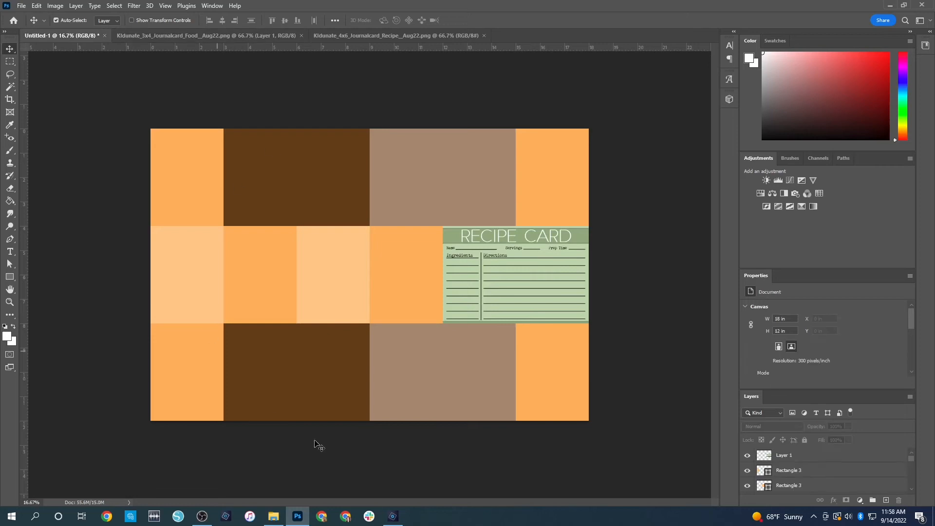
pyautogui.hotkey('ctrl', 'v')
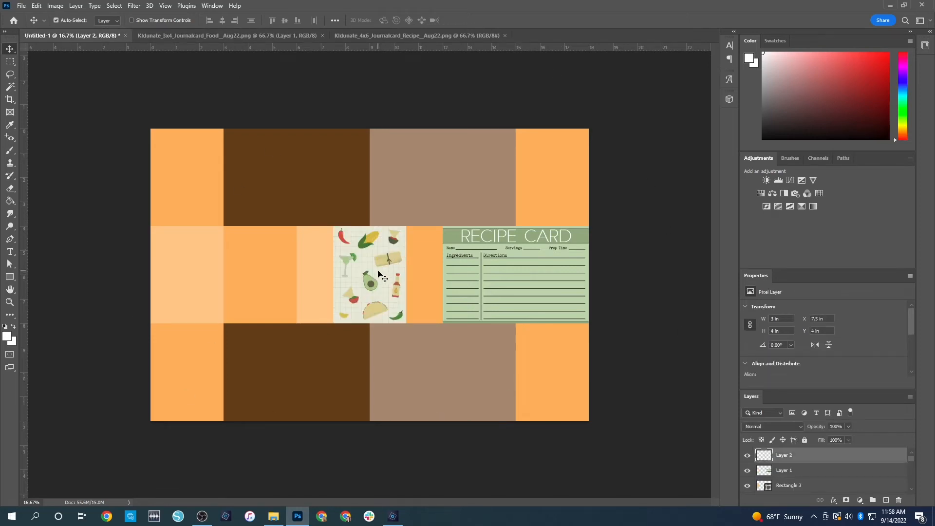
pyautogui.moveTo(372, 256); pyautogui.dragTo(186, 182)
pyautogui.click(97, 198)
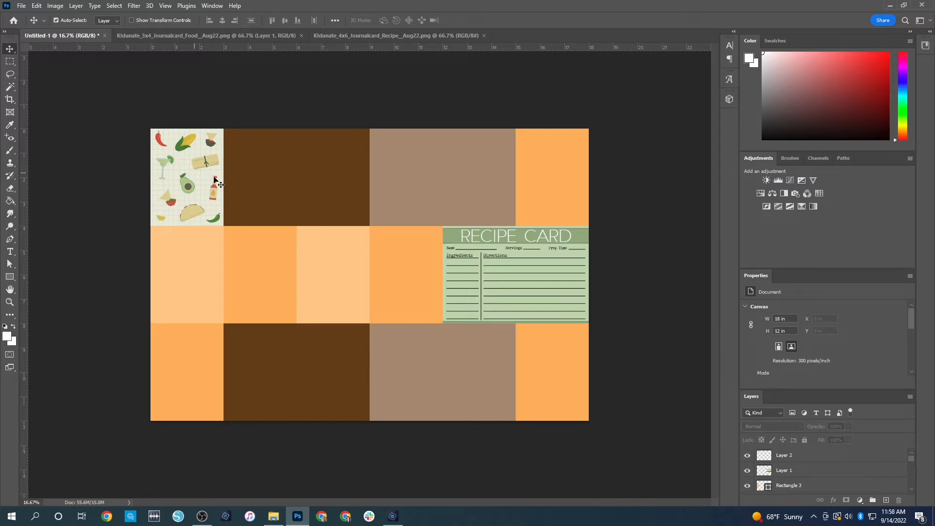
# - Try the food card over the middle row's second rectangle and return it to the top row's left end
pyautogui.moveTo(192, 159); pyautogui.dragTo(255, 277)
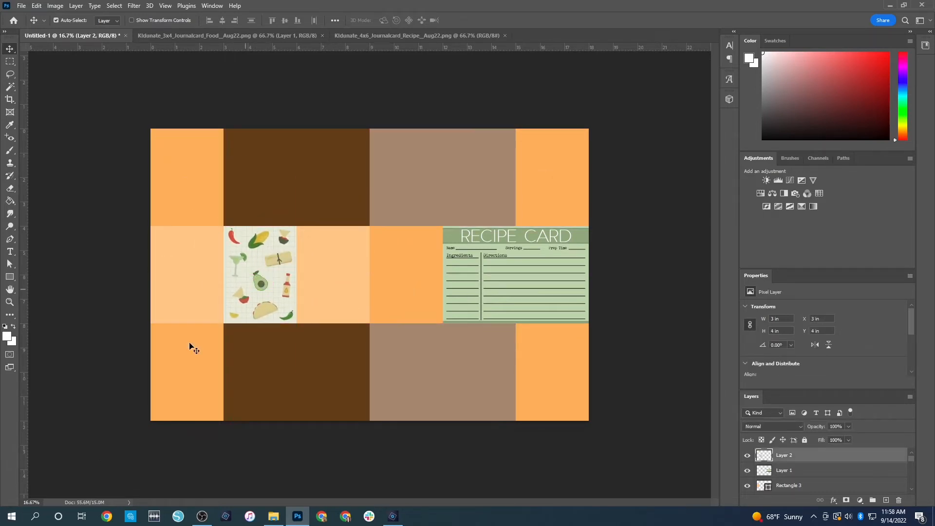
pyautogui.moveTo(261, 241)
pyautogui.mouseDown()
pyautogui.moveTo(292, 307)
pyautogui.moveTo(553, 337)
pyautogui.moveTo(479, 382)
pyautogui.moveTo(273, 229)
pyautogui.moveTo(261, 239)
pyautogui.mouseUp()
pyautogui.moveTo(261, 267); pyautogui.dragTo(187, 170)
# - Select the middle row's second rectangle, choose the Type tool and set the foreground colour to black (000000)
pyautogui.click(273, 266)
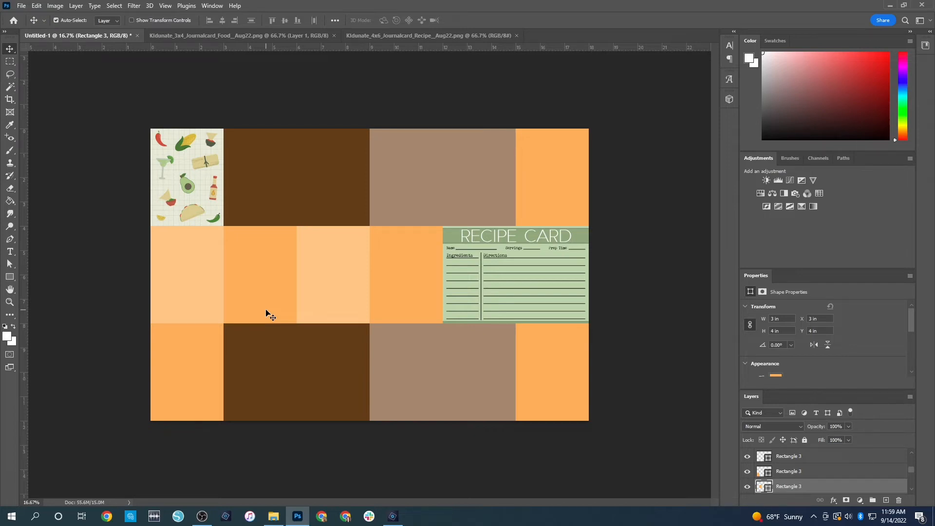
pyautogui.moveTo(261, 261); pyautogui.dragTo(258, 263)
pyautogui.click(13, 254)
pyautogui.click(8, 337)
pyautogui.moveTo(624, 257); pyautogui.dragTo(540, 385)
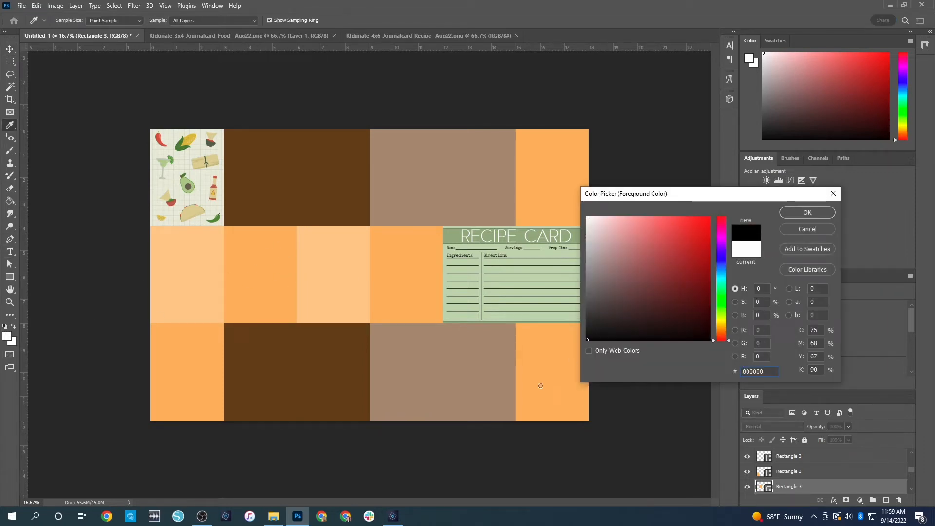
pyautogui.click(803, 215)
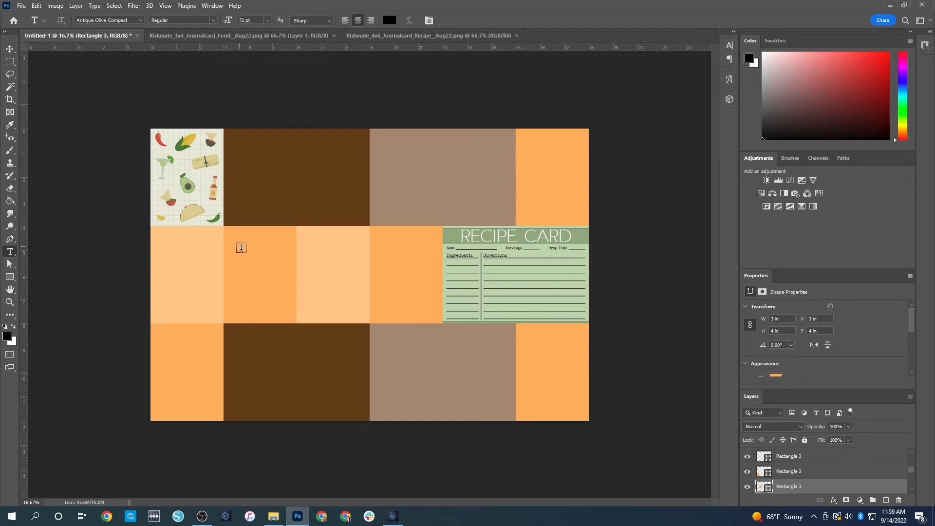
# - Add a 12 pt text box reading "Its Dinner Time Card" inside the middle row's second rectangle and move it slightly lower
pyautogui.moveTo(239, 247); pyautogui.dragTo(281, 309)
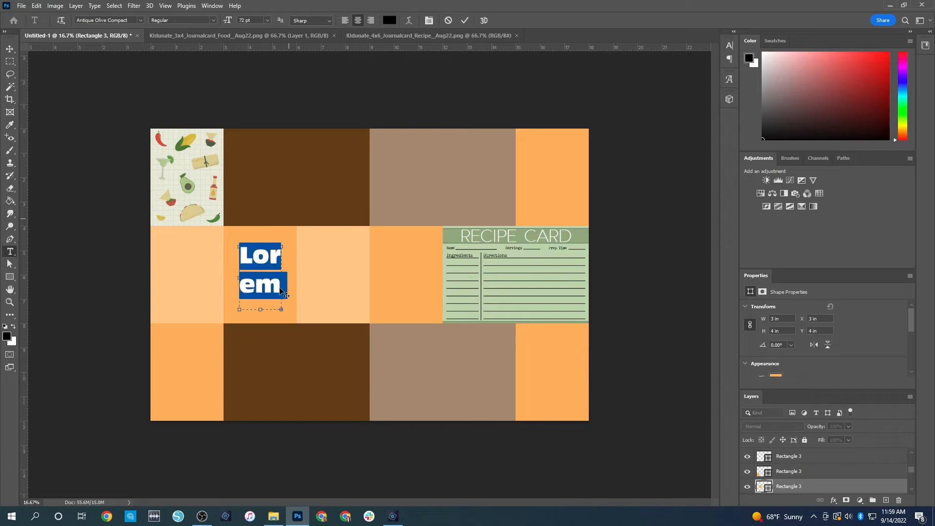
pyautogui.click(268, 21)
pyautogui.click(261, 79)
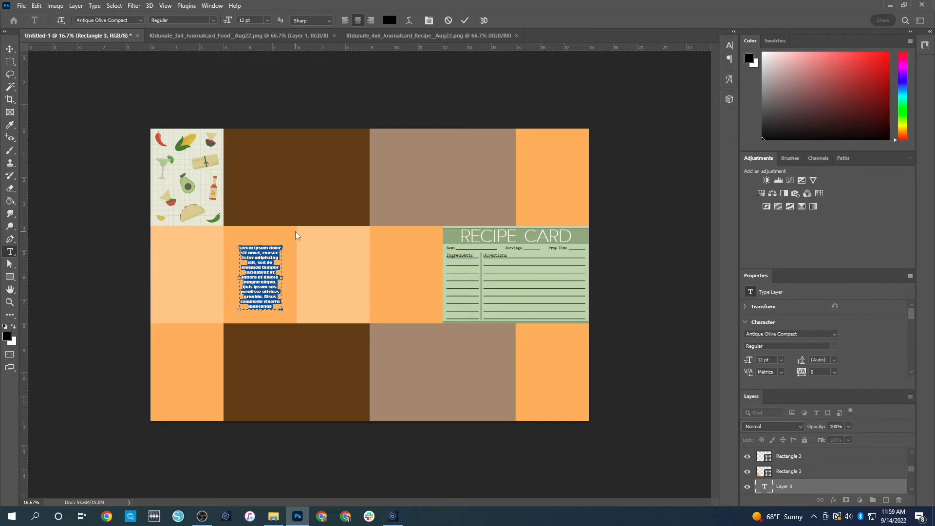
pyautogui.press('BackSpace')
pyautogui.write('Menuinner Time')
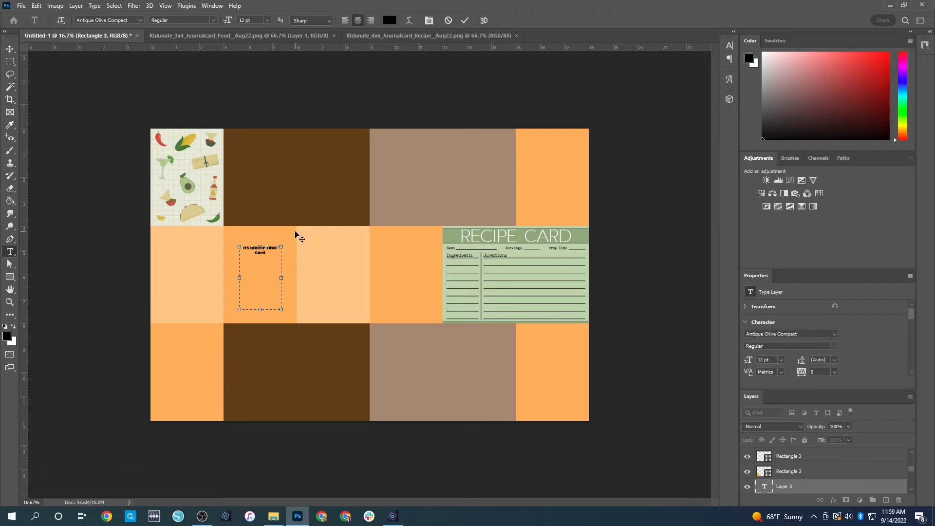
pyautogui.click(295, 235)
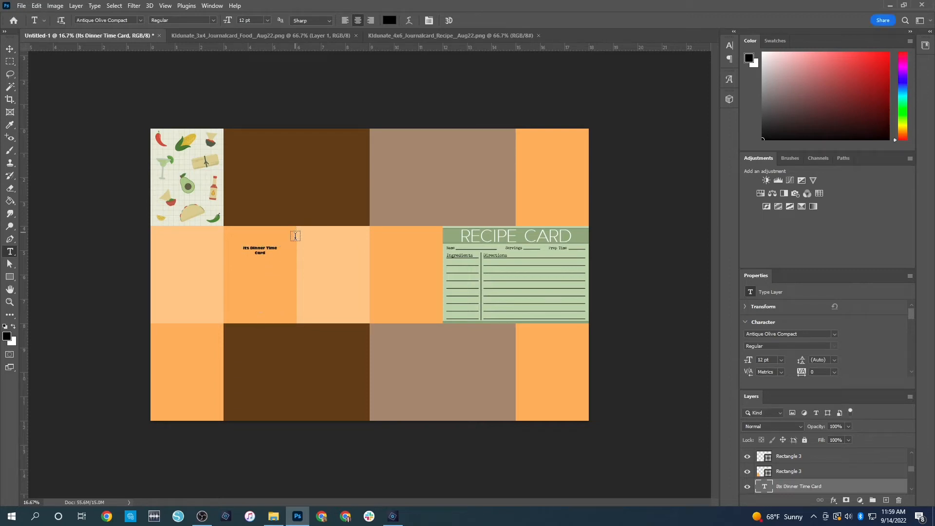
pyautogui.click(10, 49)
pyautogui.moveTo(261, 252); pyautogui.dragTo(261, 266)
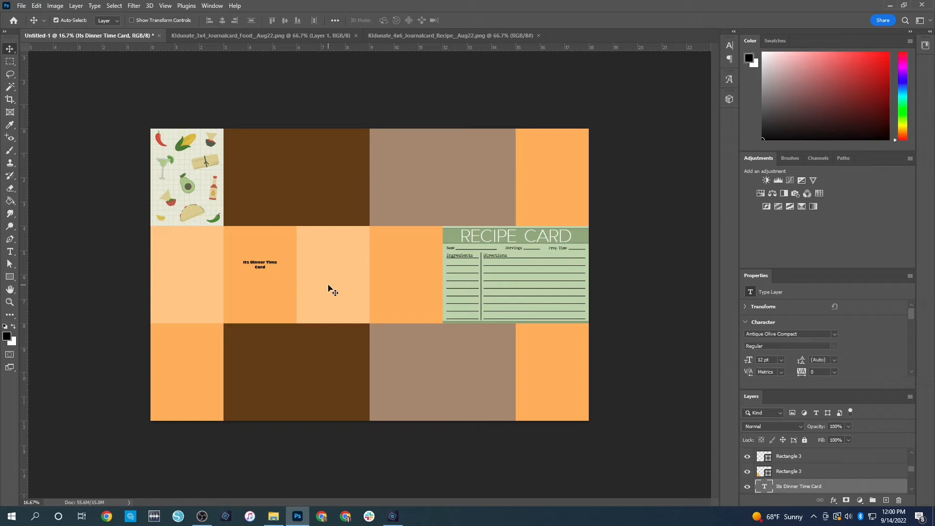
# - Switch to Photoshop Elements 2021 Editor and start a new blank file with its dimensions in inches
pyautogui.moveTo(392, 519)
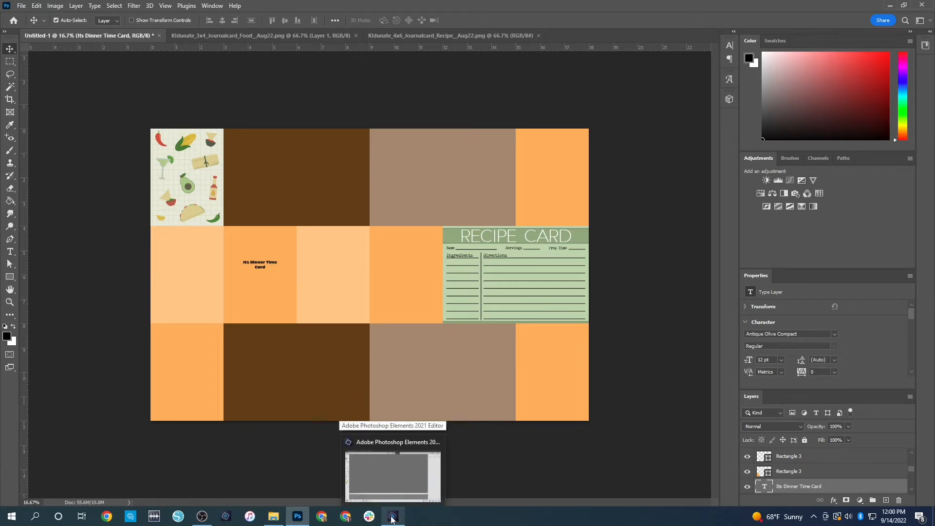
pyautogui.click(392, 519)
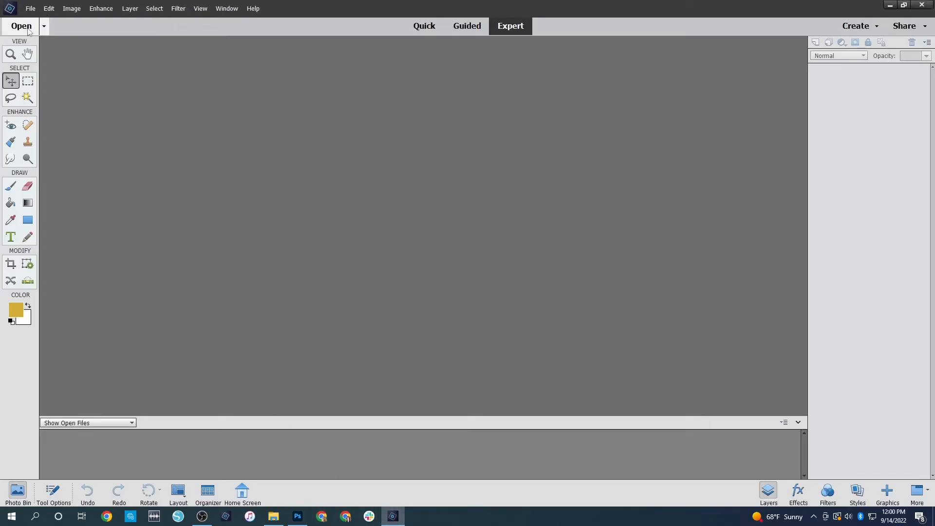
pyautogui.click(45, 27)
pyautogui.click(45, 143)
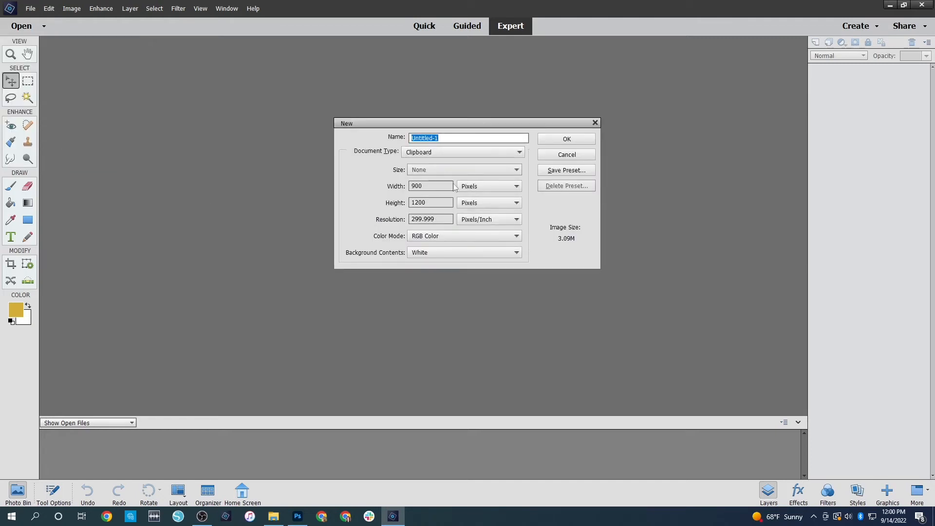
pyautogui.click(454, 187)
pyautogui.click(470, 203)
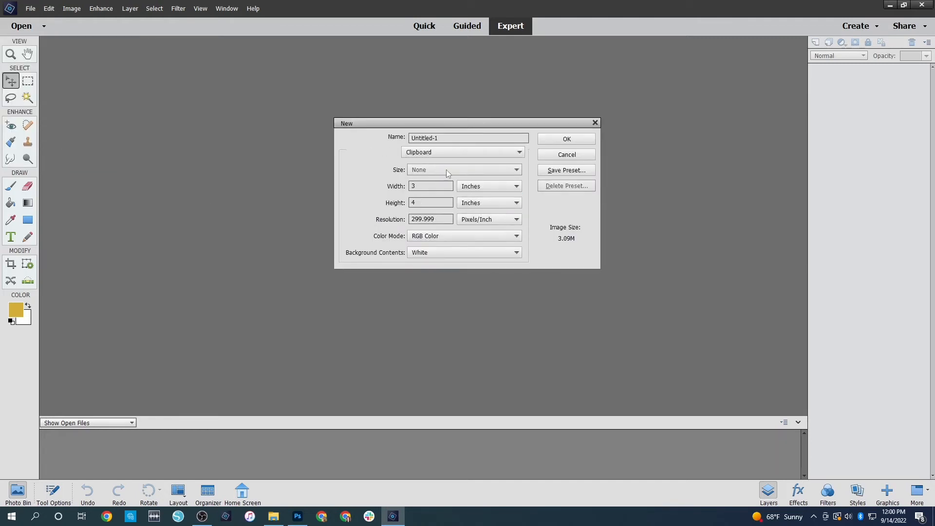
# - Set the new document's width to 18 inches and its height to 12 inches
pyautogui.moveTo(425, 187); pyautogui.dragTo(392, 192)
pyautogui.write('18')
pyautogui.press('Tab')
pyautogui.press('Tab')
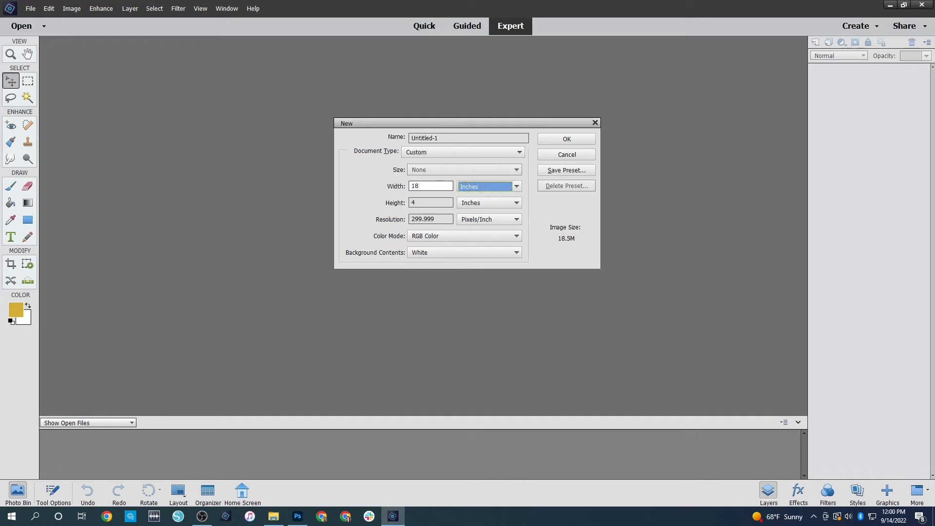
pyautogui.write('1')
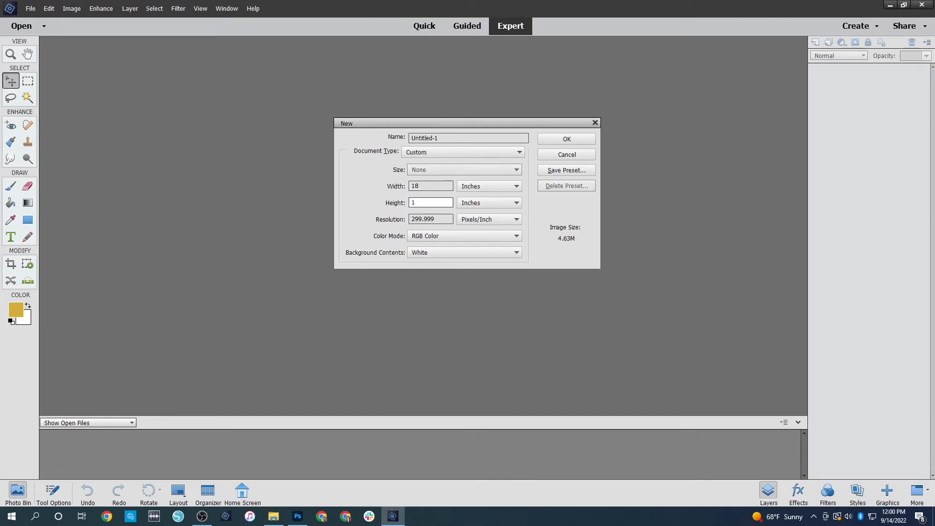
pyautogui.write('2')
# - Set the new document's resolution to 300 pixels/inch and create it
pyautogui.press('Tab')
pyautogui.press('Tab')
pyautogui.write('30')
pyautogui.press('BackSpace')
pyautogui.press('BackSpace')
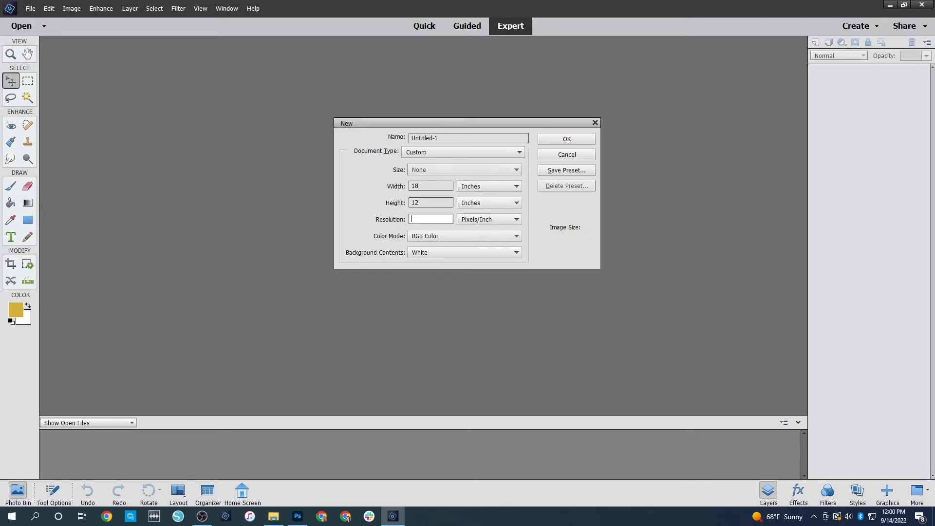
pyautogui.write('300')
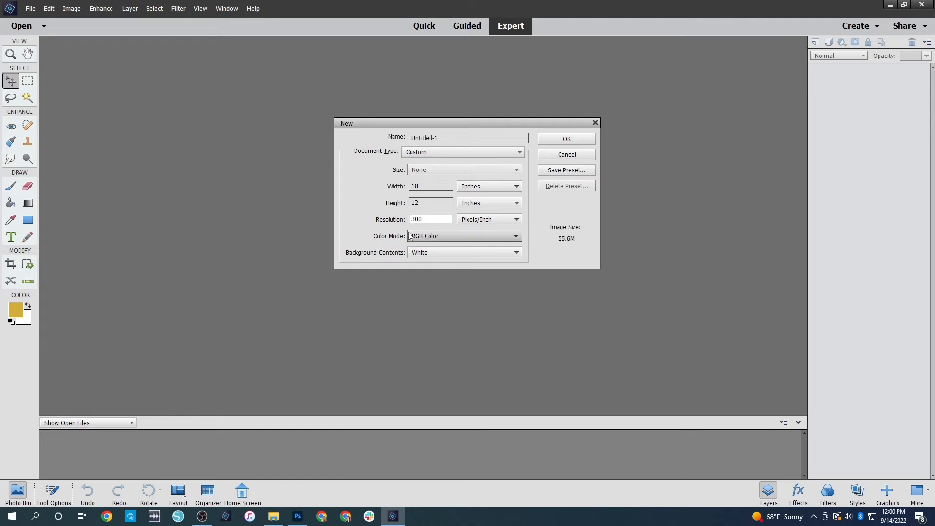
pyautogui.click(554, 138)
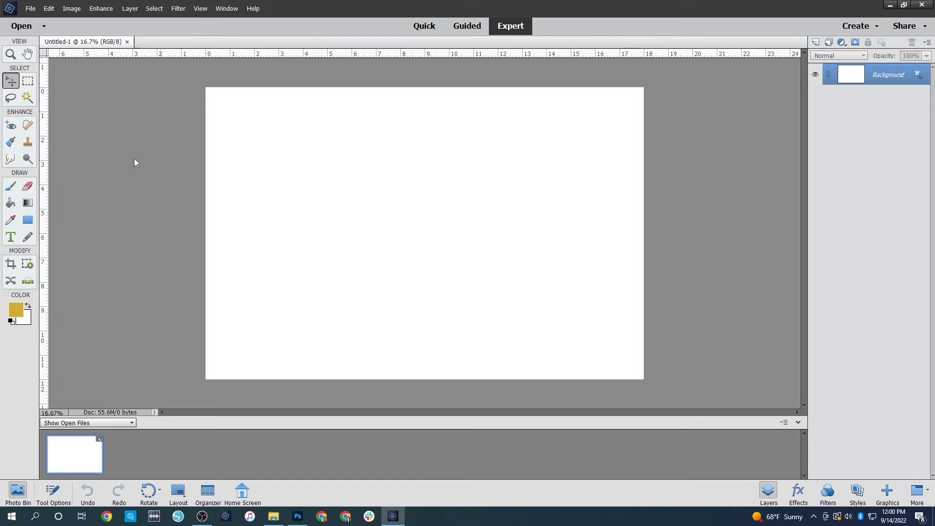
# - Draw a gold rectangle with the Rectangle tool at a fixed size of 6 in by 4 in near the canvas's lower middle
pyautogui.click(29, 223)
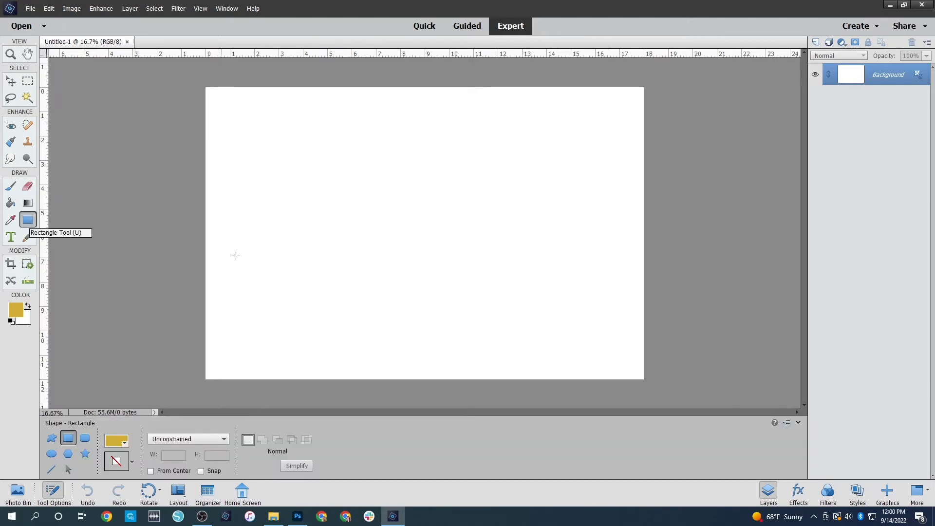
pyautogui.click(118, 441)
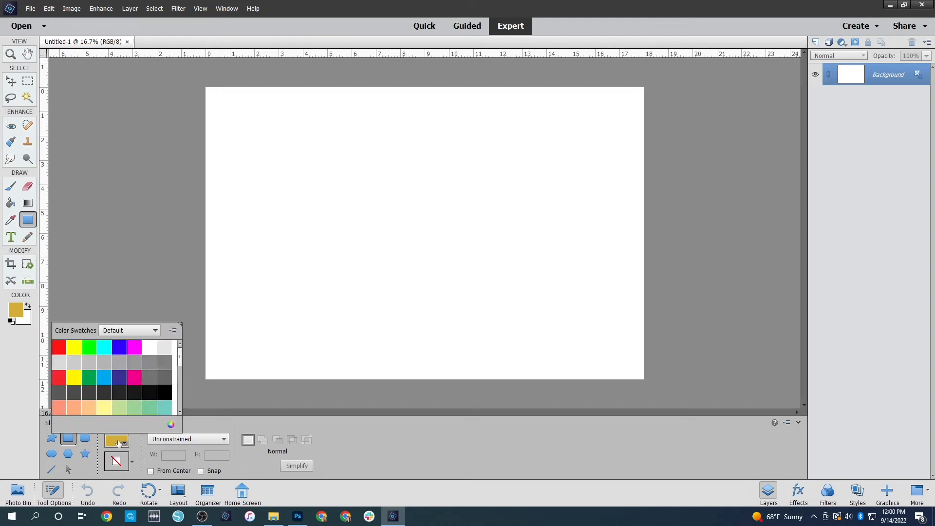
pyautogui.click(117, 440)
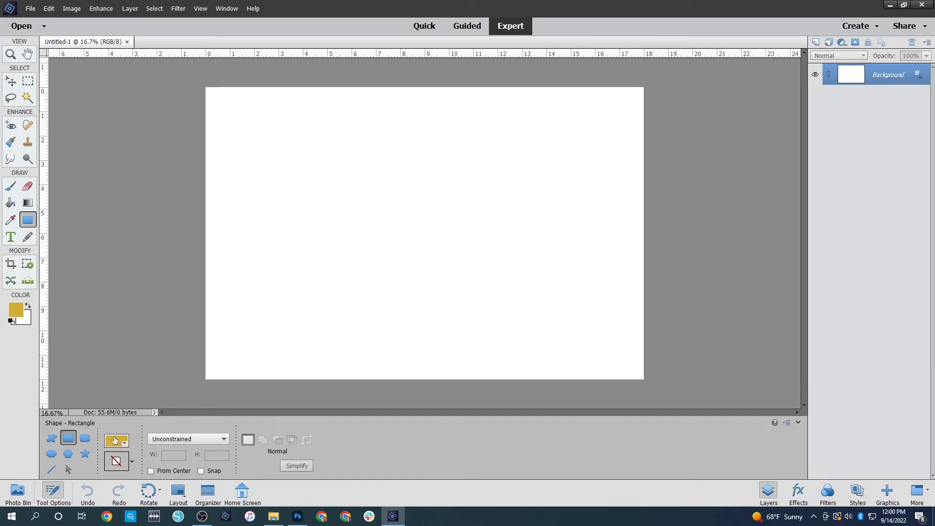
pyautogui.click(222, 439)
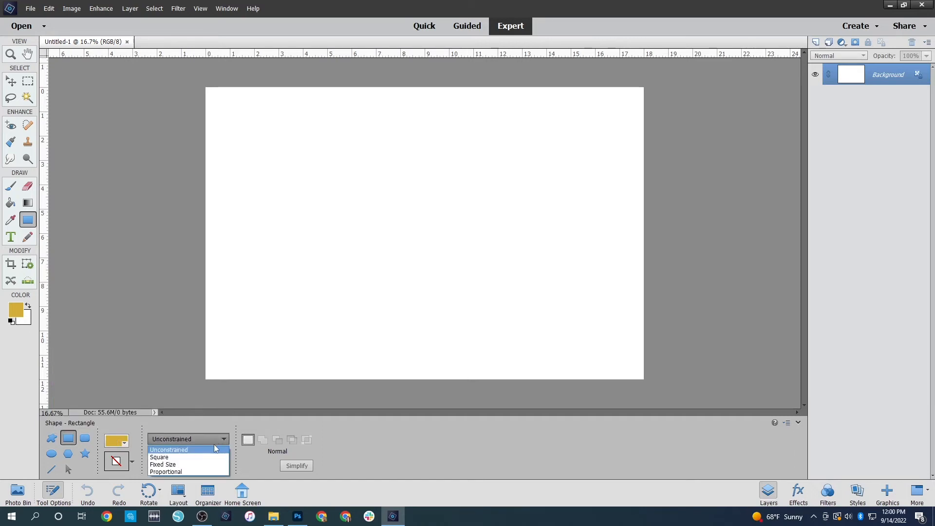
pyautogui.click(164, 464)
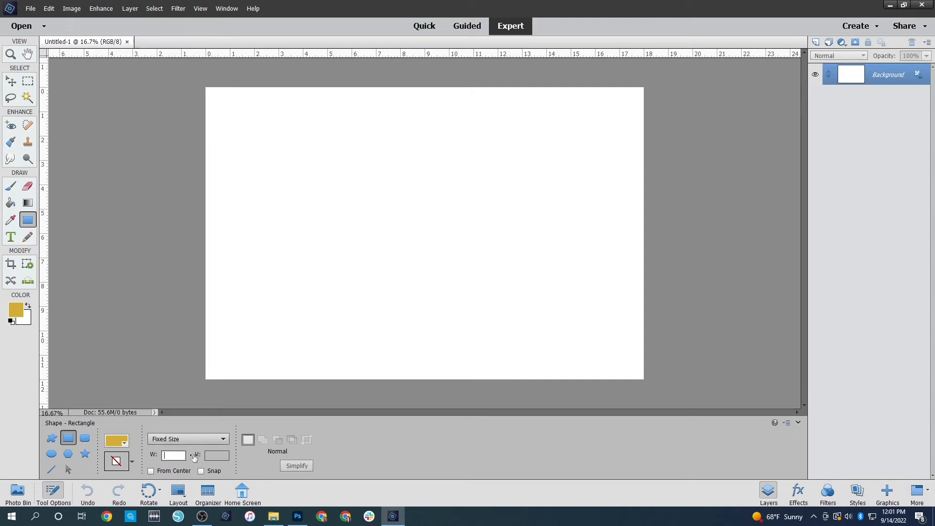
pyautogui.write('6')
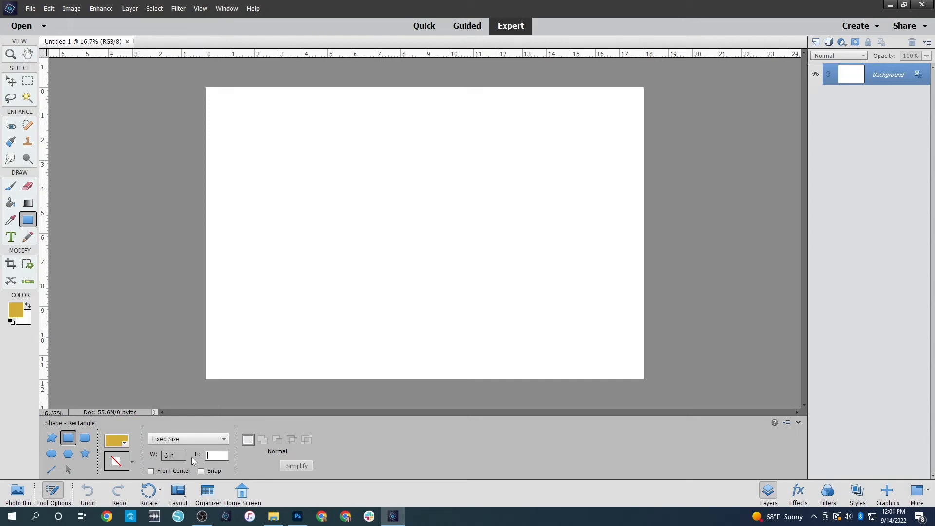
pyautogui.write('4')
pyautogui.click(326, 303)
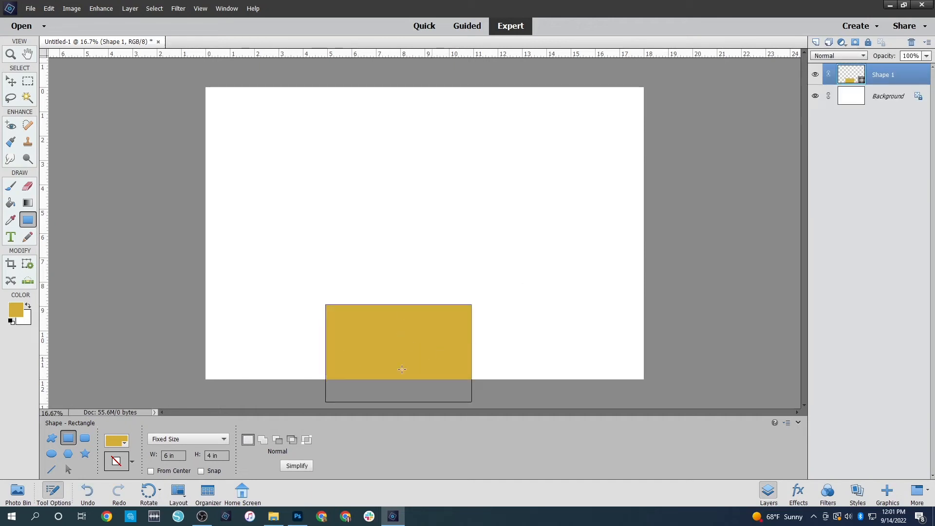
# - Move the gold rectangle to the canvas's top edge, about 3 in from the left edge
pyautogui.click(12, 82)
pyautogui.moveTo(418, 331); pyautogui.dragTo(368, 111)
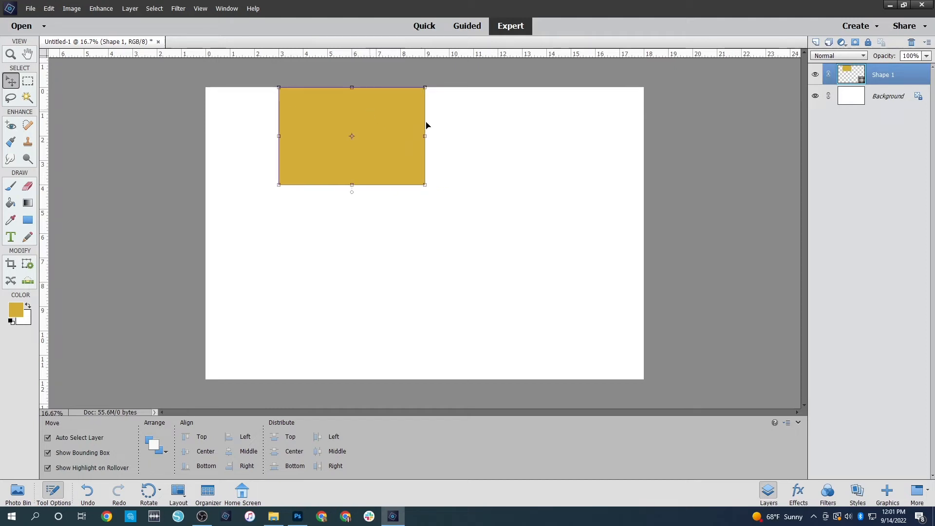
pyautogui.click(667, 198)
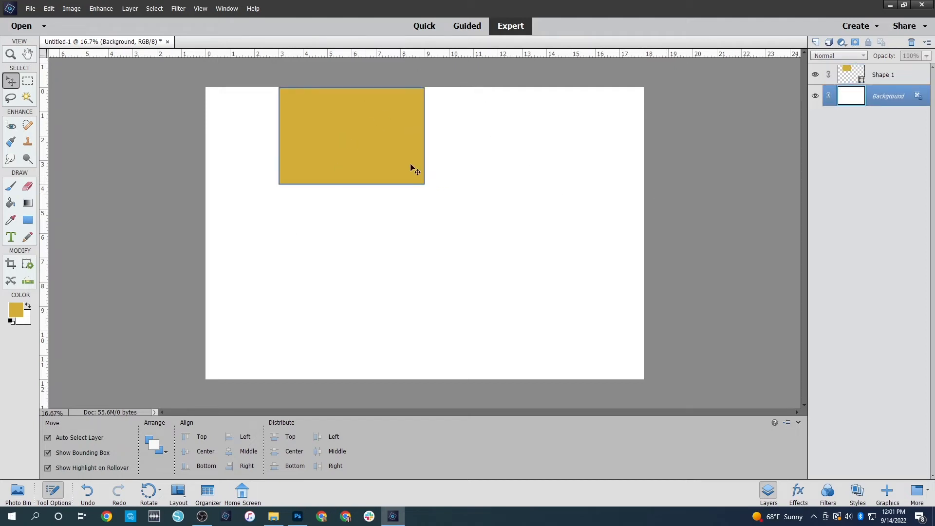
# - Duplicate the gold rectangle's layer as Shape 1 copy and move the copy straight down to the canvas's bottom edge
pyautogui.click(360, 154)
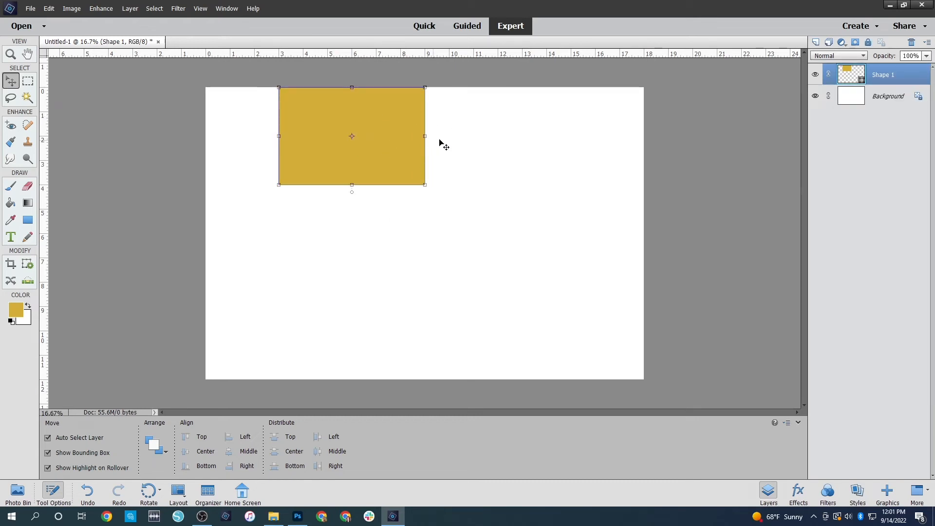
pyautogui.rightClick(874, 75)
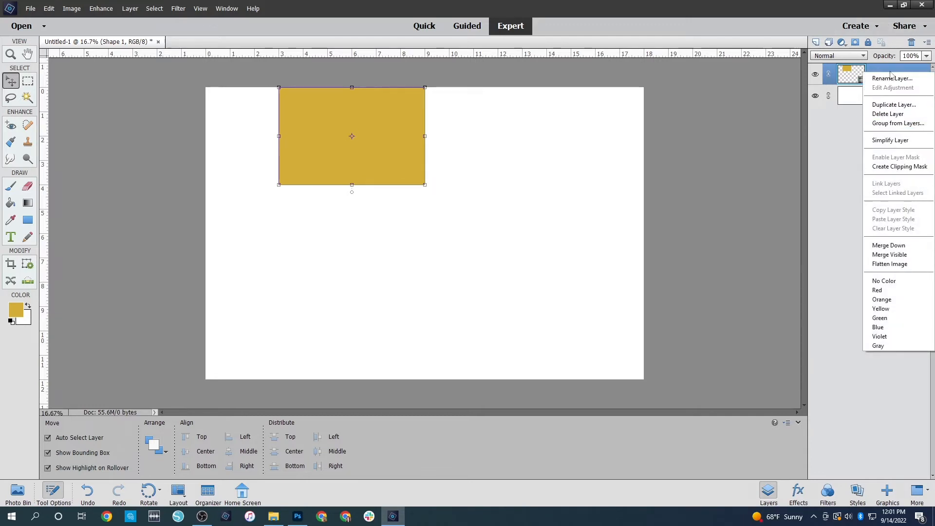
pyautogui.click(893, 105)
pyautogui.click(553, 163)
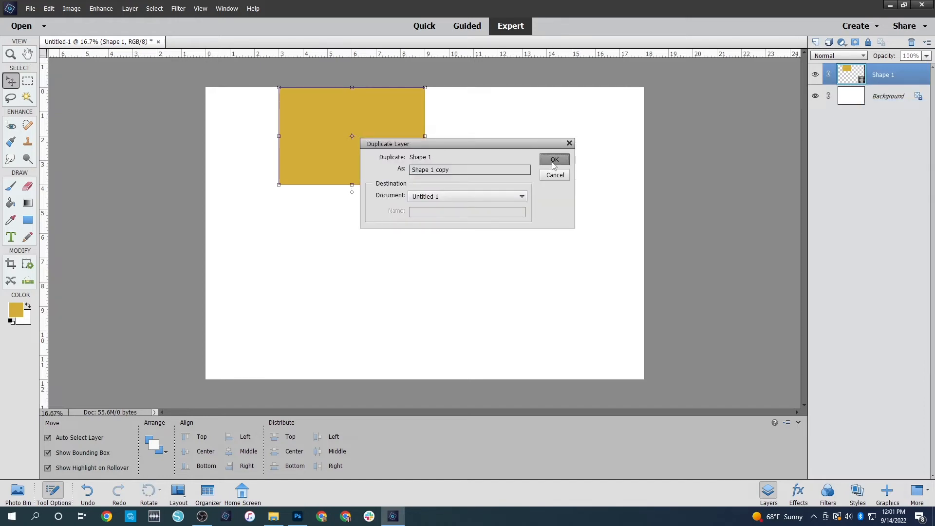
pyautogui.moveTo(374, 125); pyautogui.dragTo(374, 319)
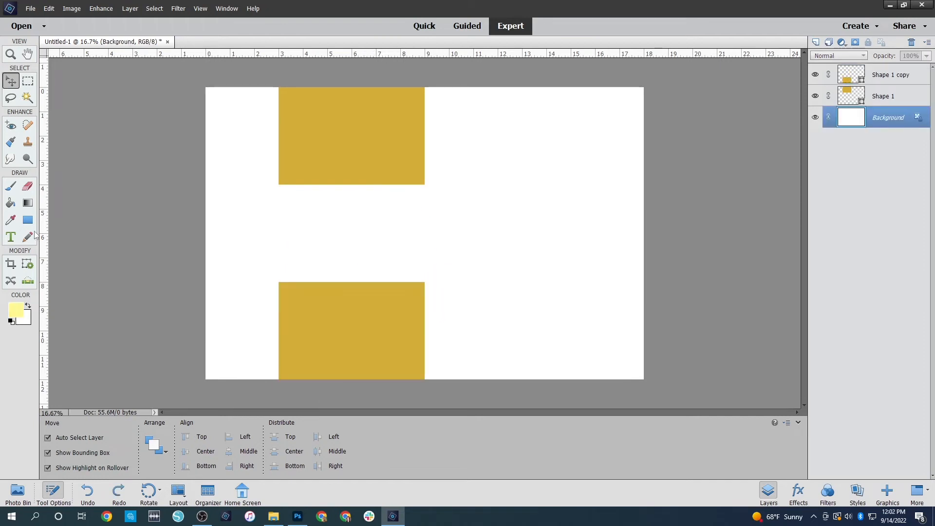
# - Draw a pale yellow 6 in by 4 in rectangle and move it to the canvas's top edge, flush against the upper gold rectangle's right side
pyautogui.click(28, 221)
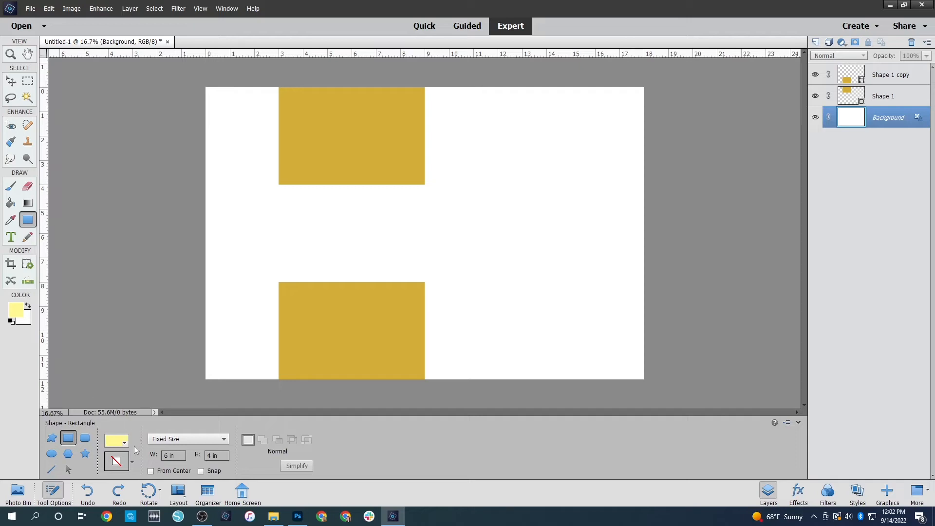
pyautogui.click(120, 441)
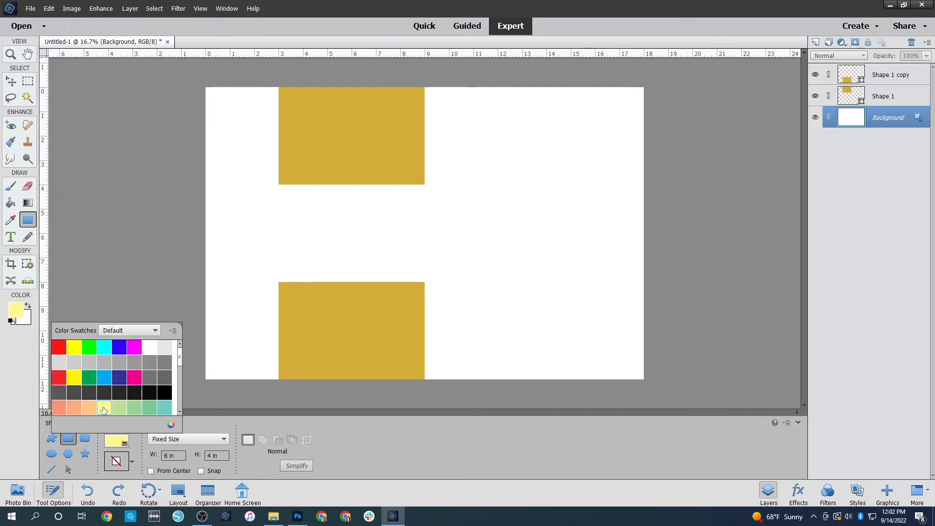
pyautogui.click(374, 454)
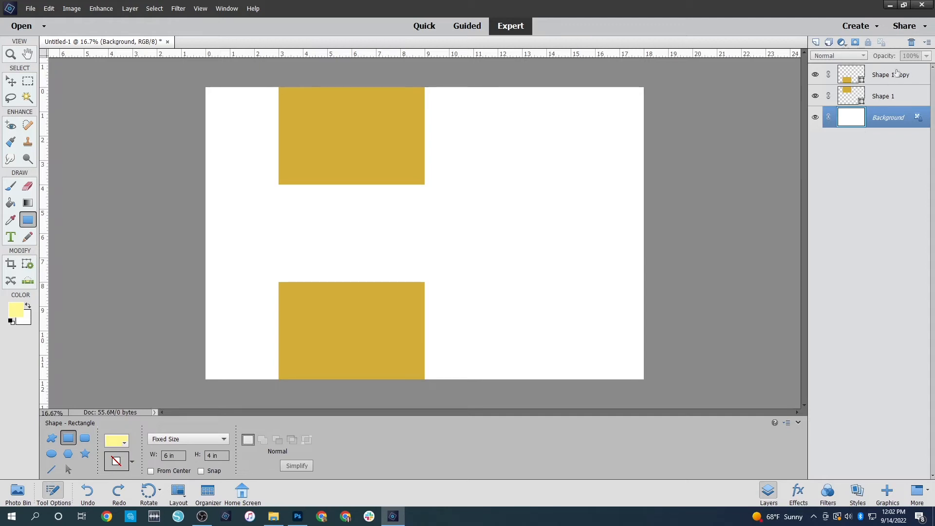
pyautogui.click(492, 262)
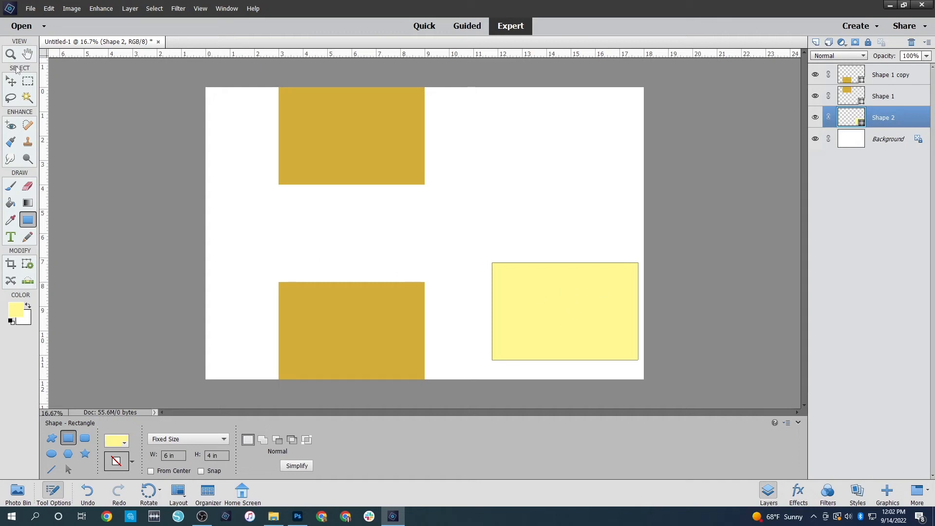
pyautogui.click(9, 81)
pyautogui.moveTo(566, 318); pyautogui.dragTo(498, 143)
pyautogui.click(725, 149)
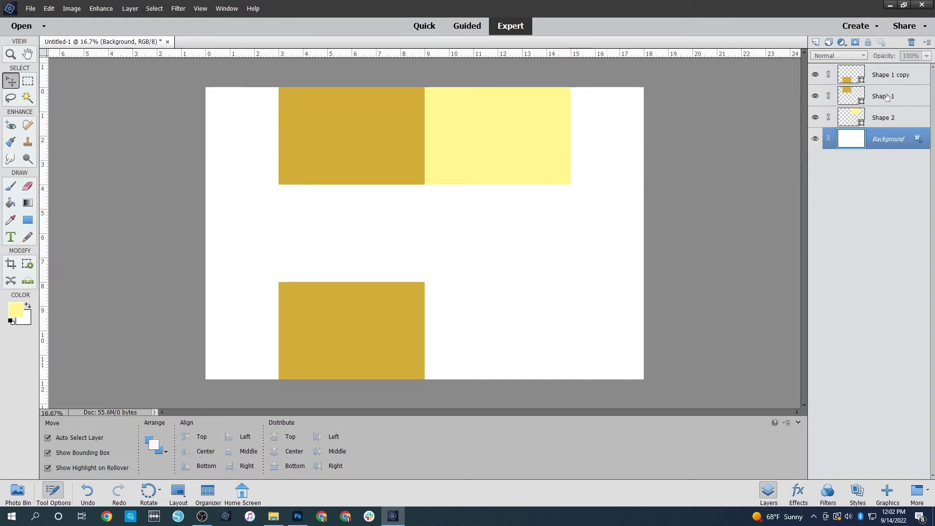
# - Duplicate the pale yellow rectangle's layer and move the copy straight down to the canvas's bottom edge, beside the lower gold rectangle
pyautogui.click(879, 119)
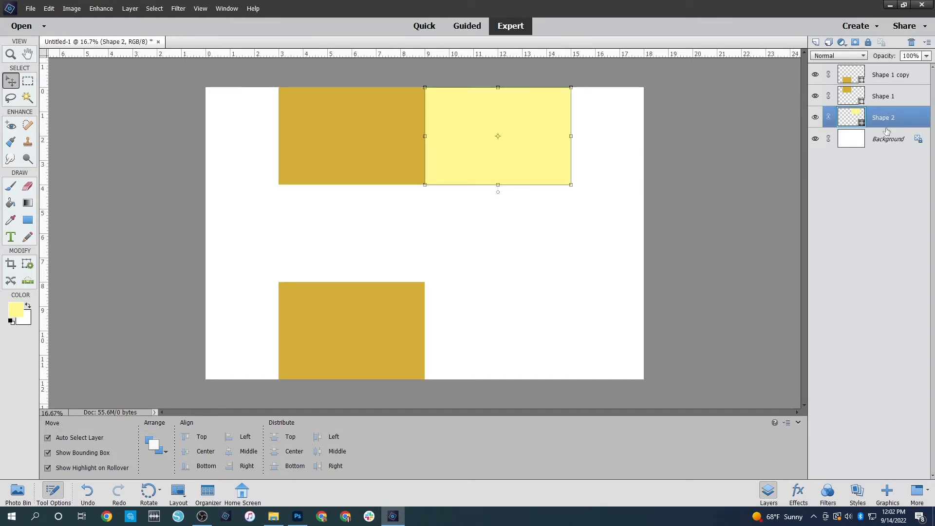
pyautogui.rightClick(881, 121)
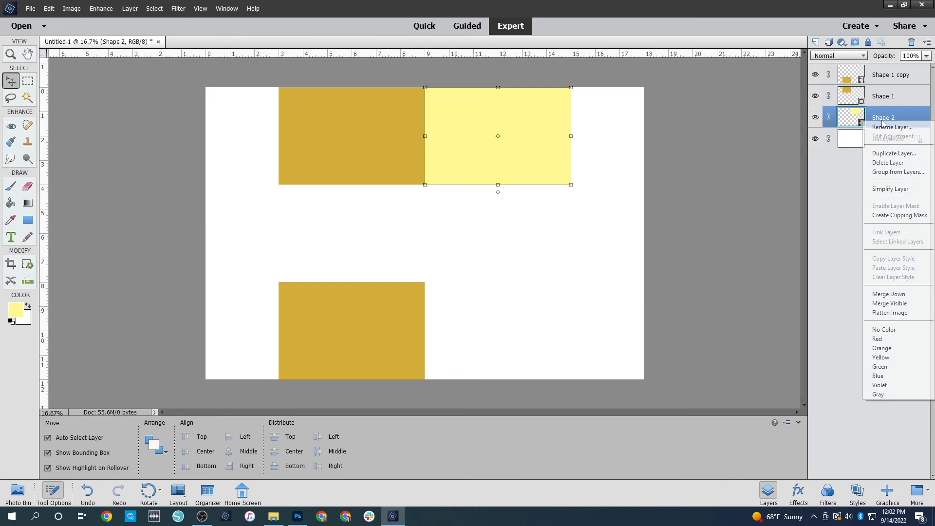
pyautogui.click(897, 154)
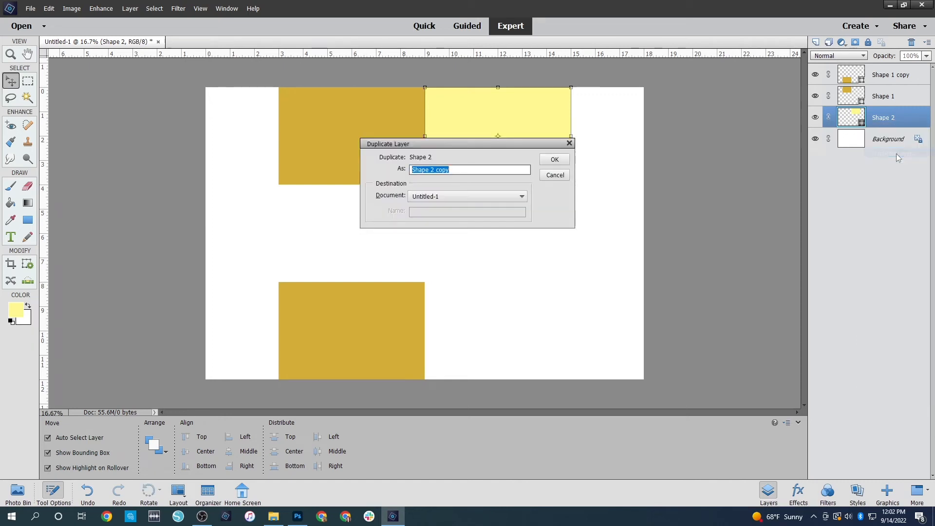
pyautogui.click(555, 159)
pyautogui.moveTo(518, 112); pyautogui.dragTo(518, 309)
pyautogui.click(734, 211)
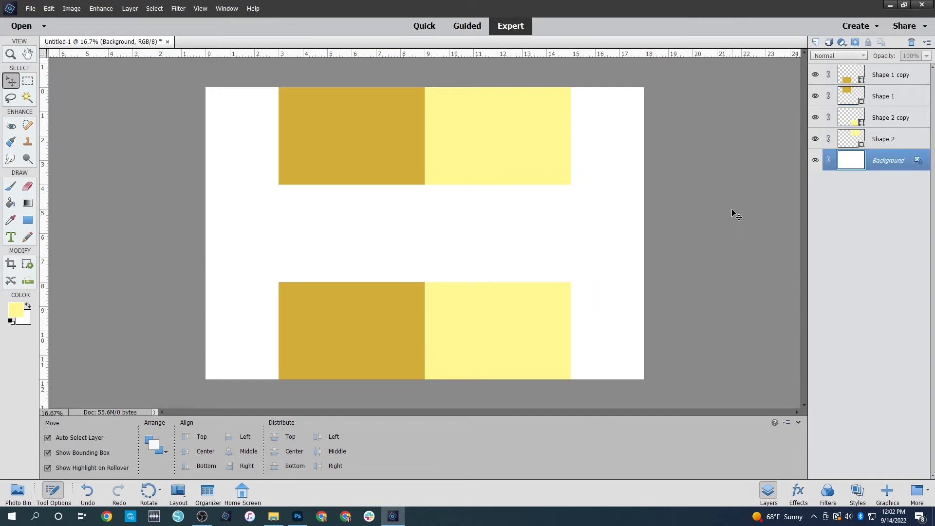
# - Duplicate the lower gold rectangle's layer and move the copy into the middle row, flush with the canvas's right edge
pyautogui.click(352, 317)
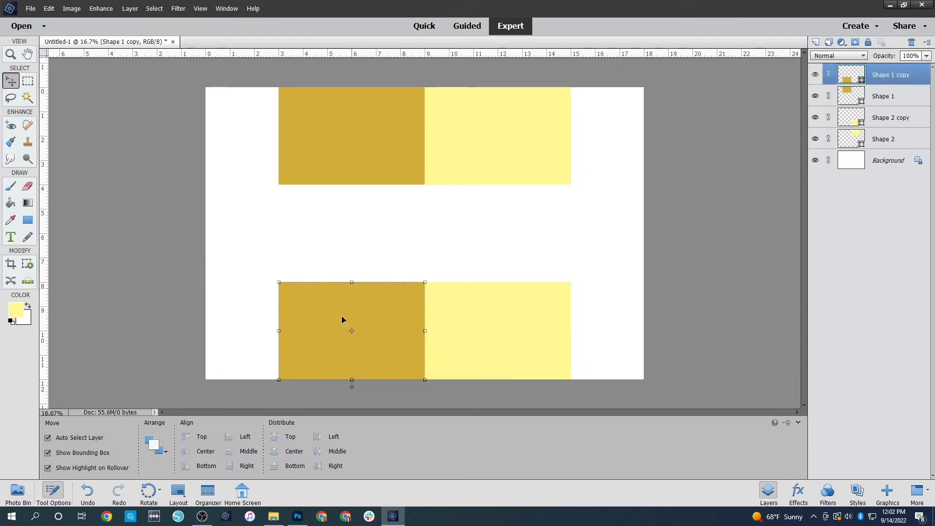
pyautogui.rightClick(896, 74)
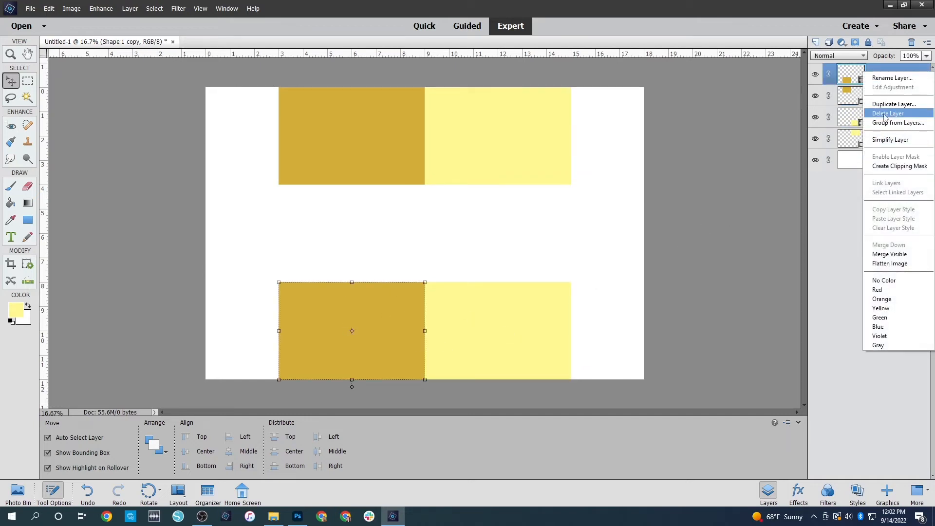
pyautogui.click(895, 104)
pyautogui.click(554, 159)
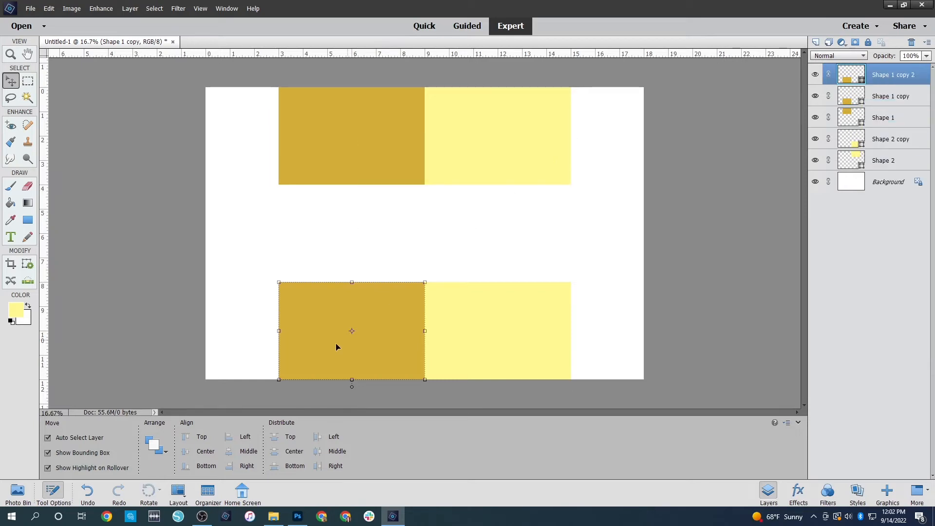
pyautogui.moveTo(333, 312); pyautogui.dragTo(552, 213)
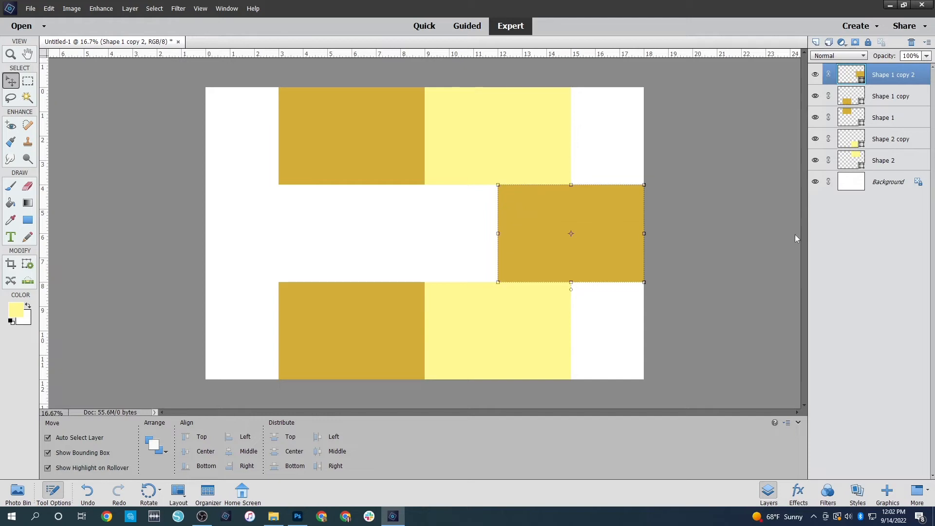
pyautogui.click(463, 204)
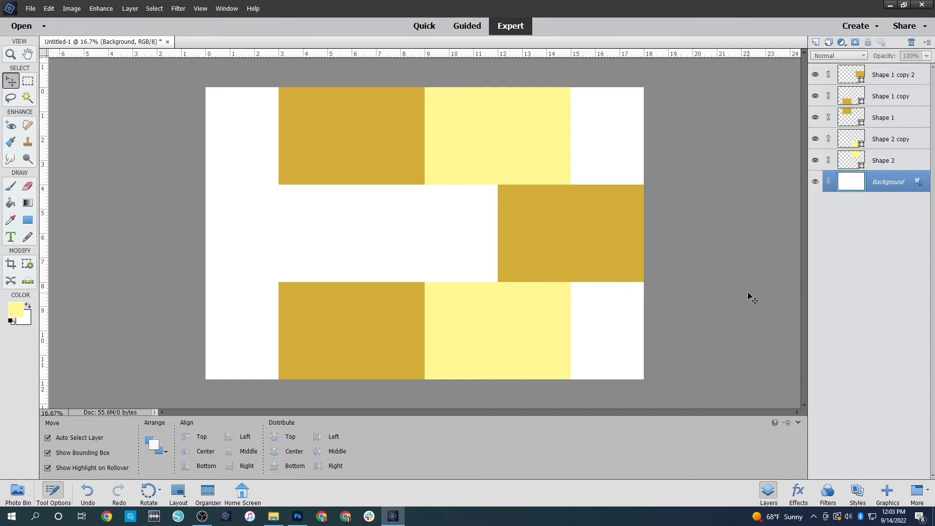
# - Draw a light orange rectangle at a fixed size of 3 in by 4 in, about 2 in from the canvas's left edge
pyautogui.click(30, 222)
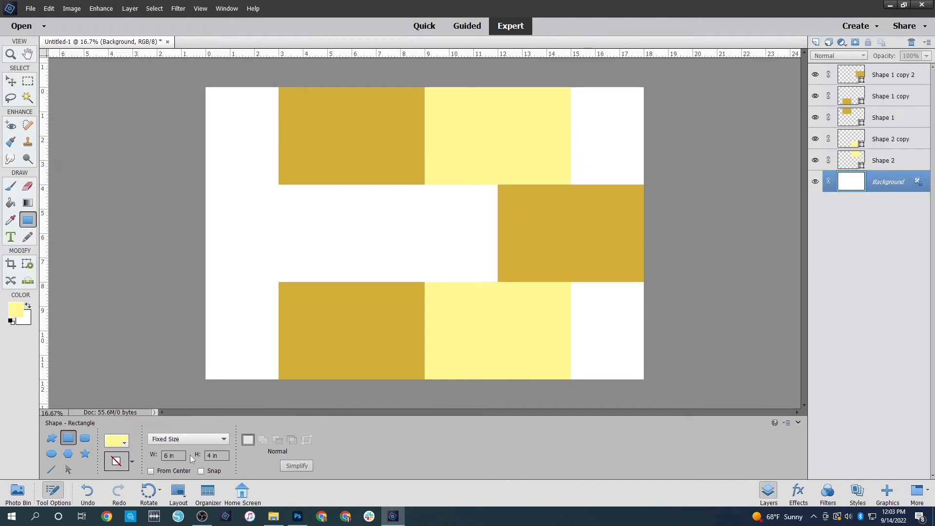
pyautogui.click(166, 454)
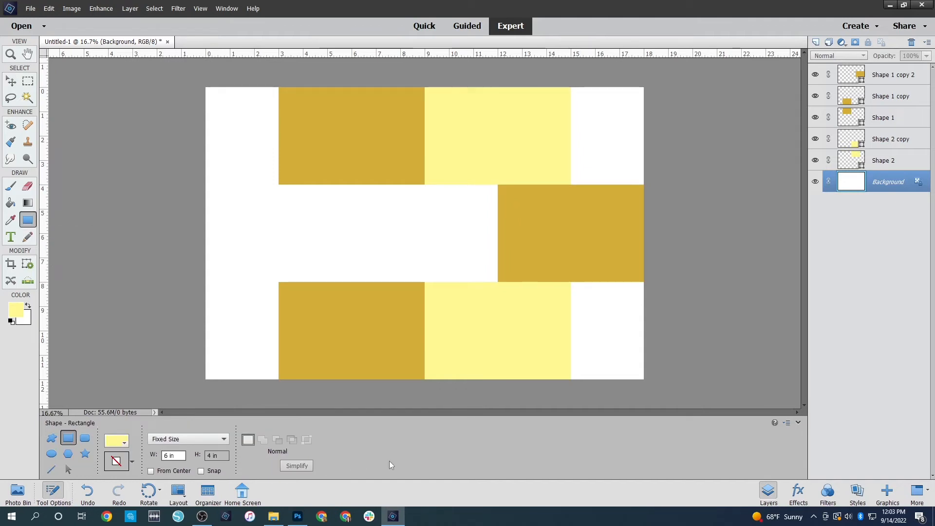
pyautogui.press('Delete')
pyautogui.write('3')
pyautogui.click(125, 444)
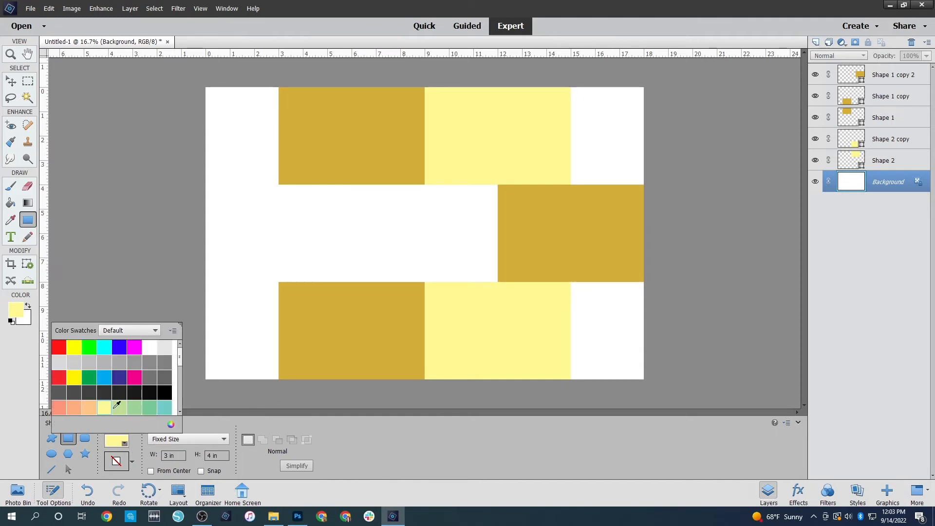
pyautogui.click(90, 406)
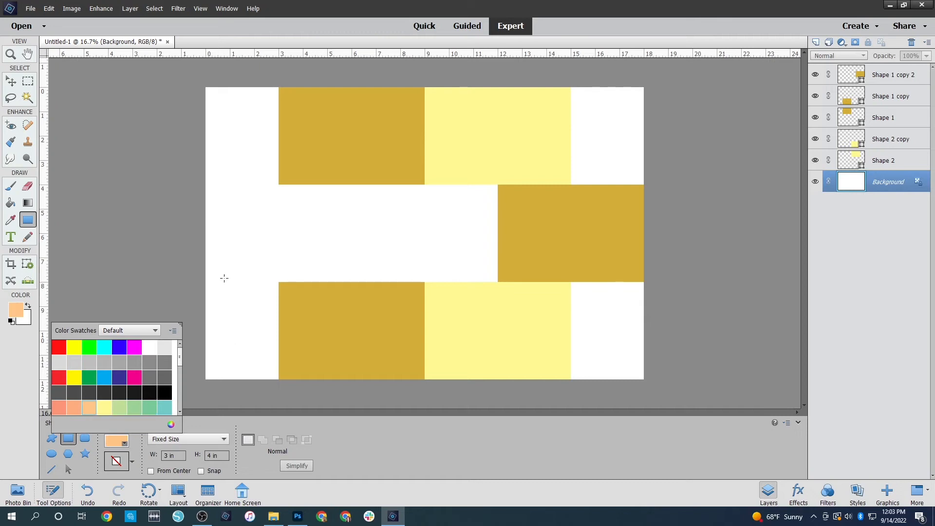
pyautogui.click(258, 231)
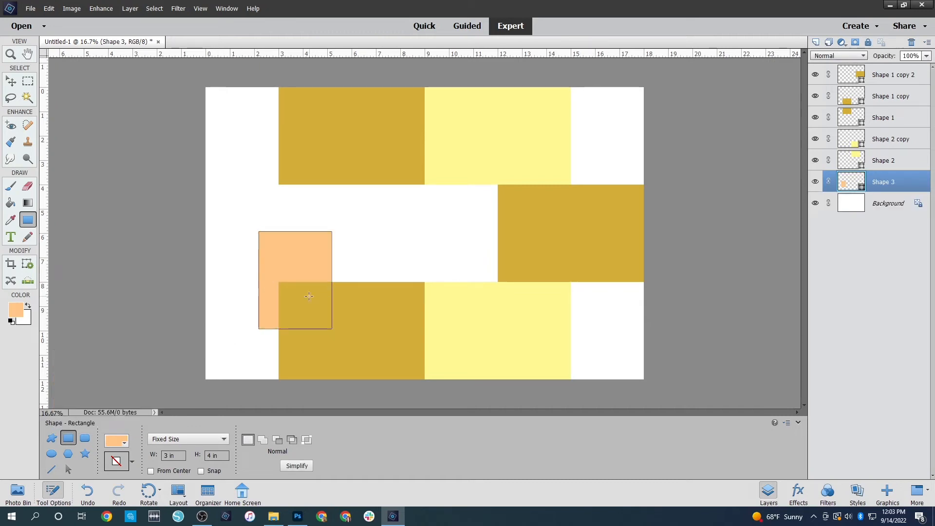
# - Move the light orange rectangle into the canvas's top-left corner, beside the upper gold rectangle
pyautogui.click(11, 82)
pyautogui.moveTo(299, 252); pyautogui.dragTo(245, 108)
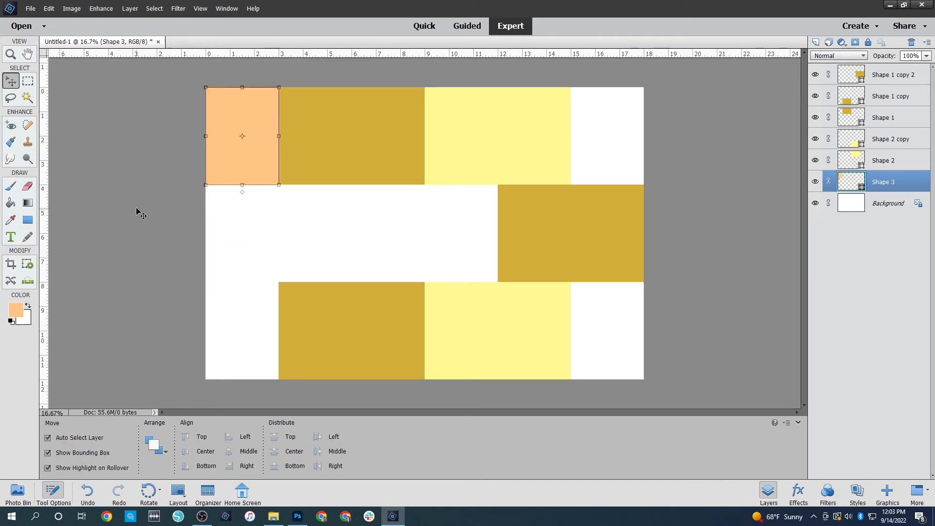
pyautogui.click(137, 208)
# - Duplicate the light orange rectangle's layer and move the copy straight down to the canvas's bottom-left corner
pyautogui.click(261, 150)
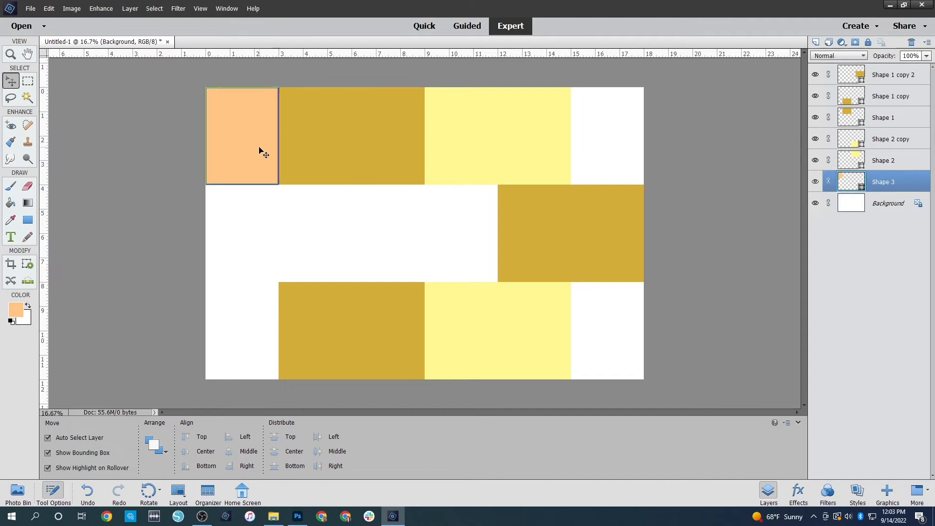
pyautogui.rightClick(872, 181)
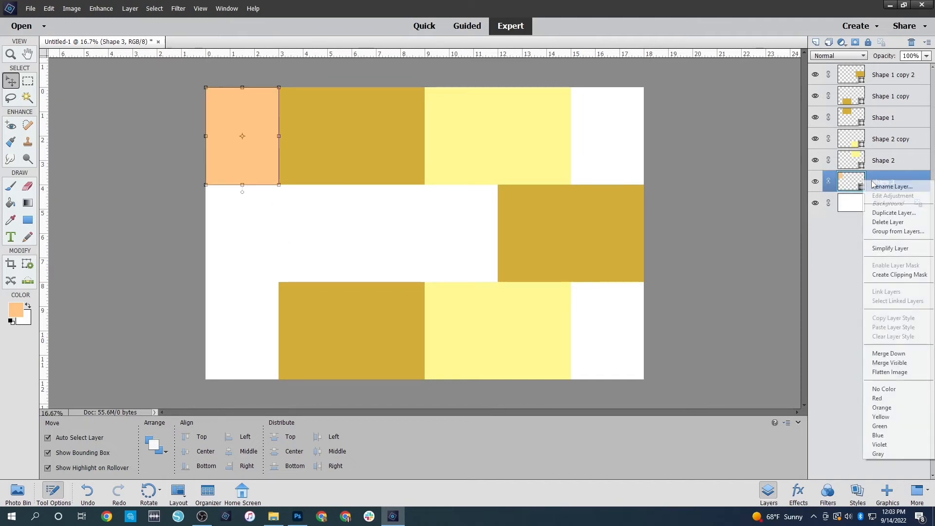
pyautogui.click(898, 215)
pyautogui.click(554, 157)
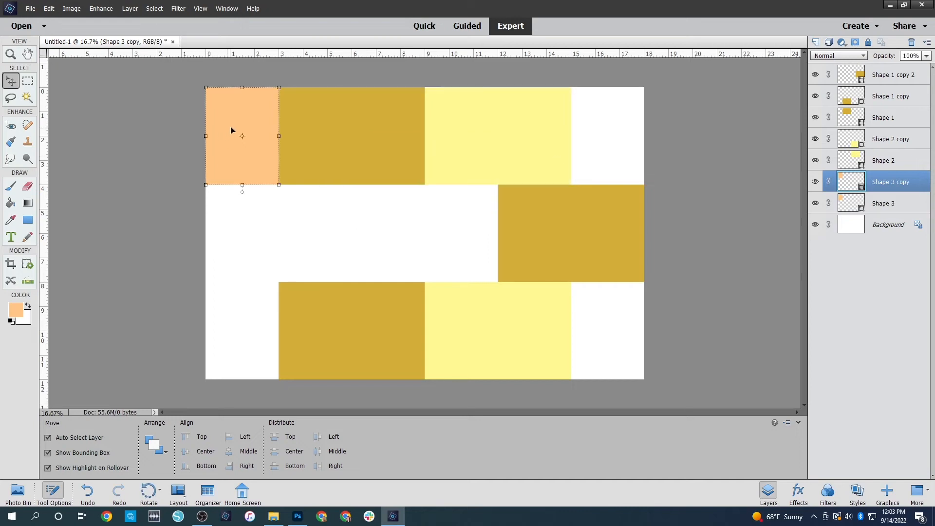
pyautogui.moveTo(231, 128); pyautogui.dragTo(238, 319)
# - Duplicate the bottom-left orange rectangle's layer and move the copy into the middle row, about 3 in from the canvas's left edge
pyautogui.rightClick(889, 178)
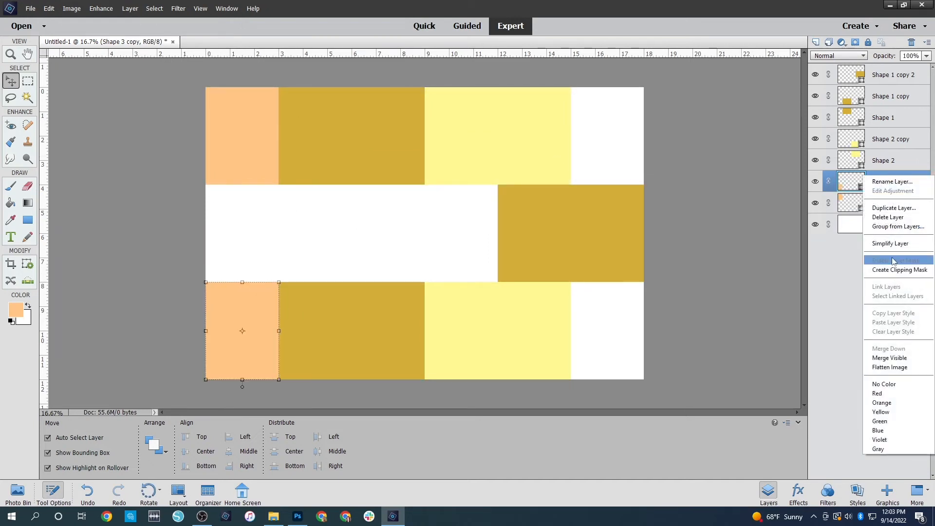
pyautogui.click(893, 207)
pyautogui.click(554, 157)
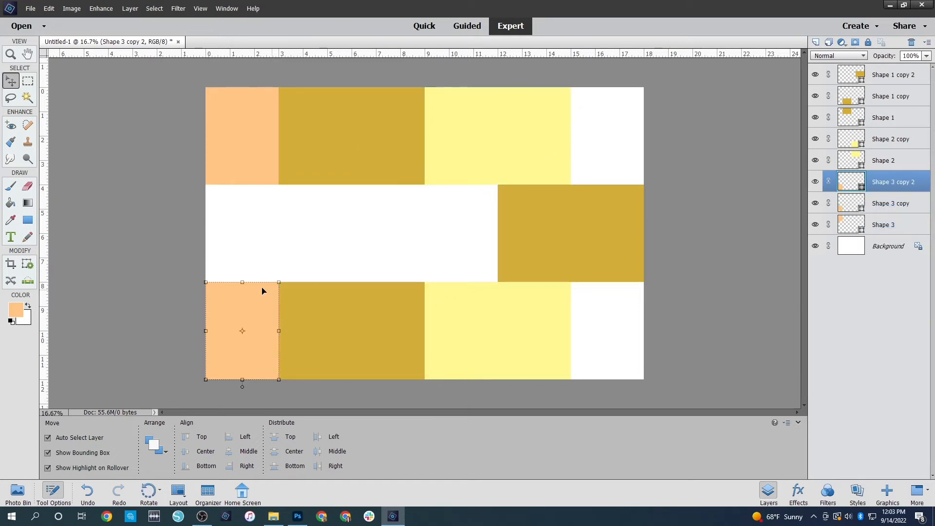
pyautogui.moveTo(262, 290); pyautogui.dragTo(323, 197)
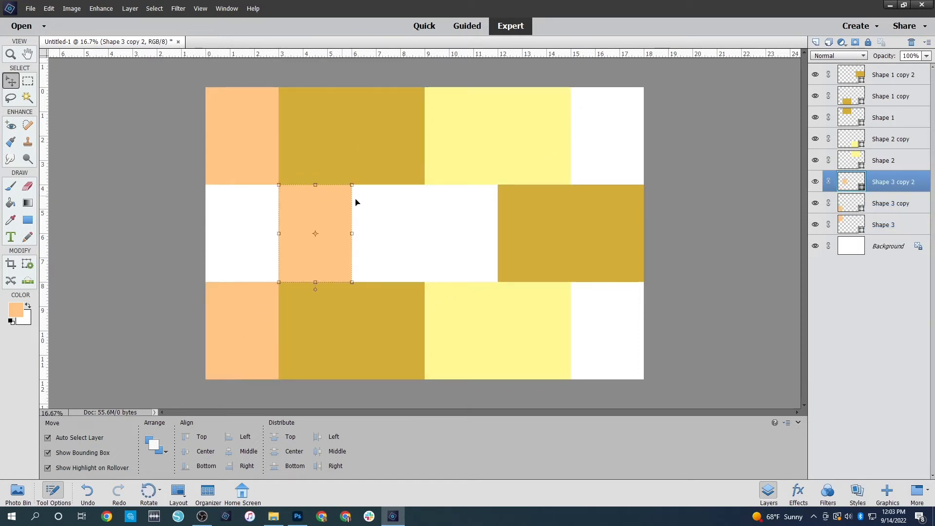
# - Duplicate the middle row's orange rectangle layer and move the copy along the row until it sits flush against the middle gold rectangle
pyautogui.rightClick(863, 178)
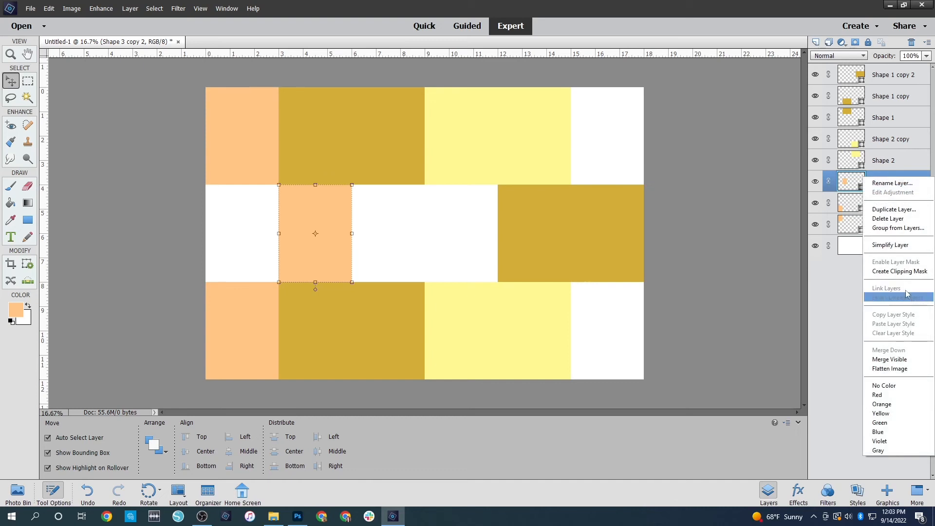
pyautogui.click(895, 209)
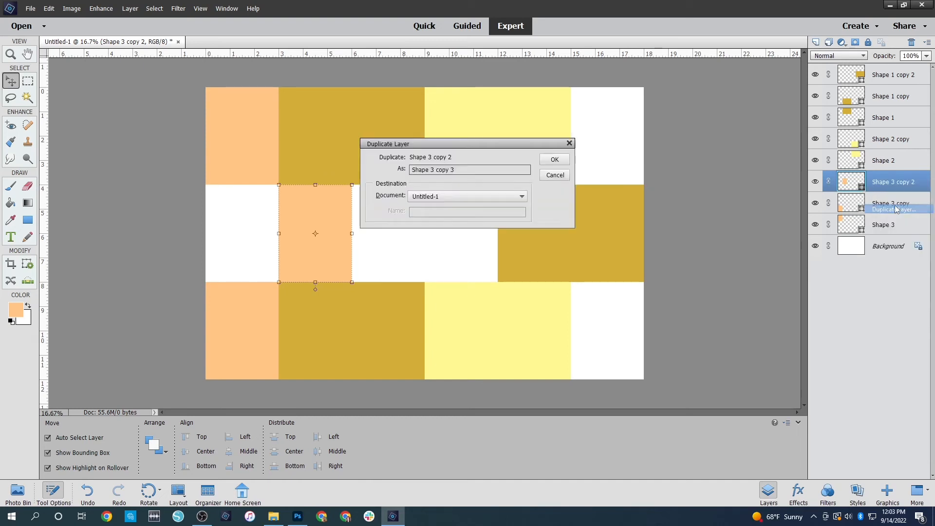
pyautogui.press('Return')
pyautogui.moveTo(317, 210); pyautogui.dragTo(464, 206)
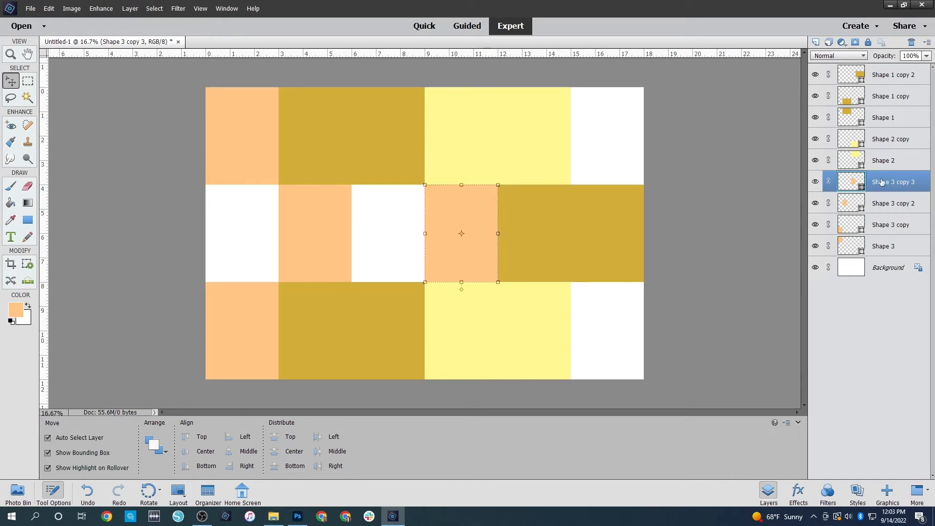
# - Duplicate the orange rectangle beside the middle gold rectangle and move the copy into the canvas's top-right corner
pyautogui.rightClick(862, 180)
pyautogui.click(894, 213)
pyautogui.press('Return')
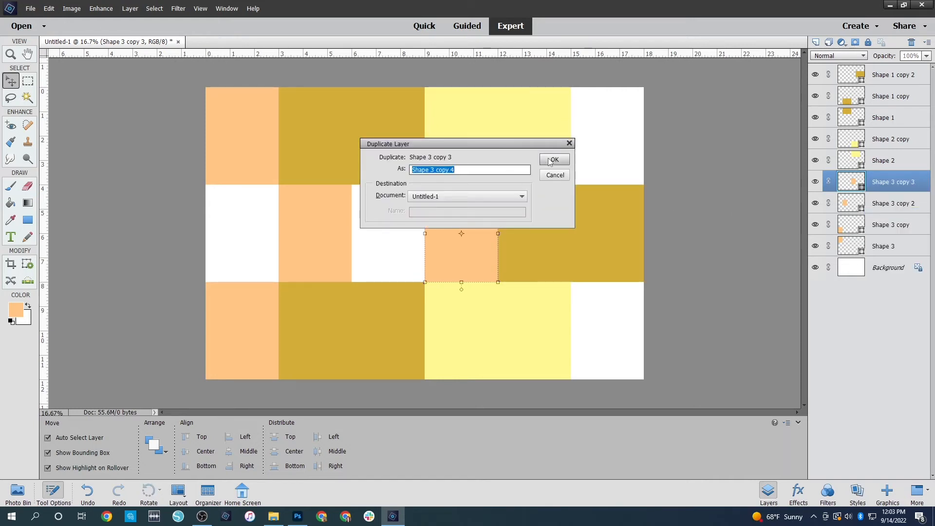
pyautogui.moveTo(470, 266); pyautogui.dragTo(612, 126)
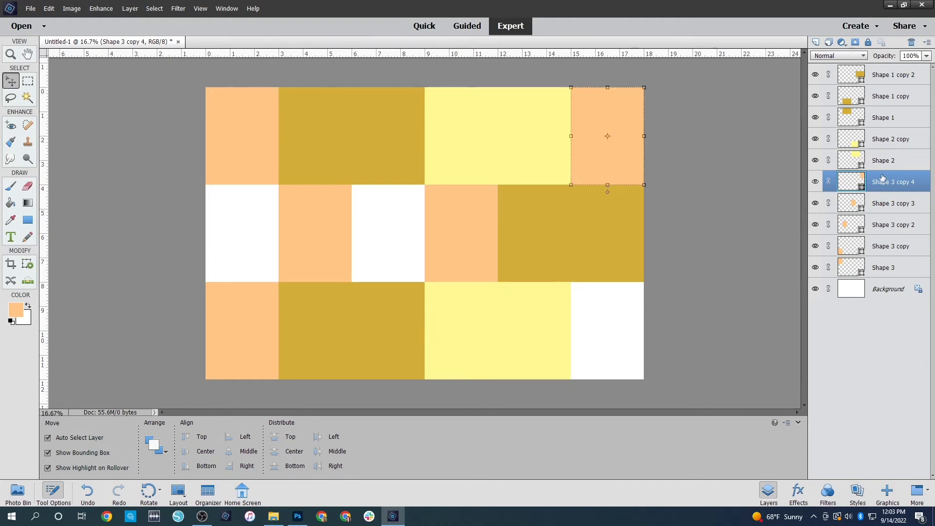
# - Duplicate the top-right orange rectangle's layer and move the copy straight down to the canvas's bottom-right corner
pyautogui.rightClick(864, 178)
pyautogui.click(893, 207)
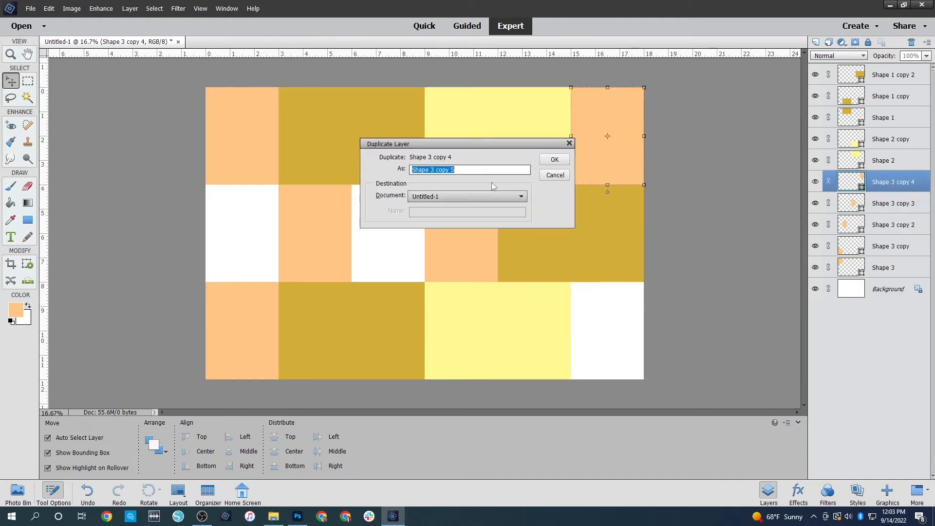
pyautogui.click(553, 157)
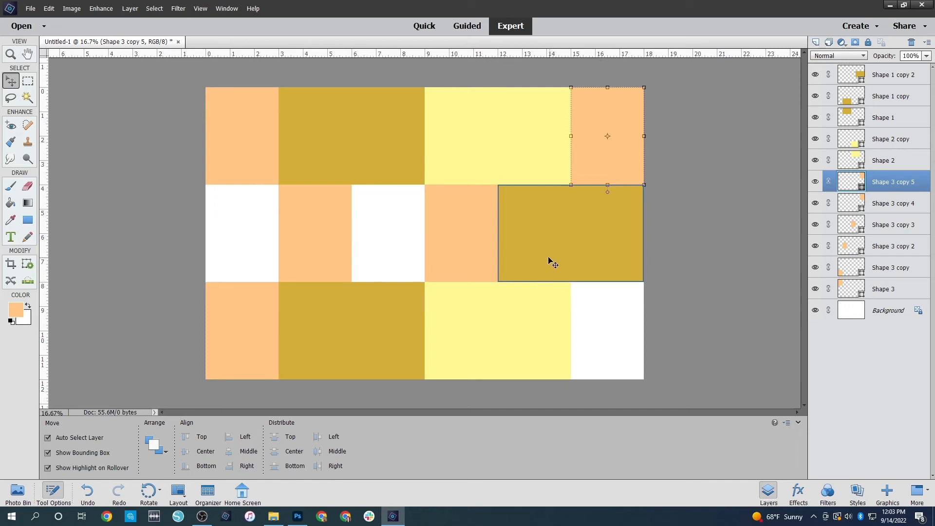
pyautogui.moveTo(618, 151); pyautogui.dragTo(619, 346)
pyautogui.click(730, 297)
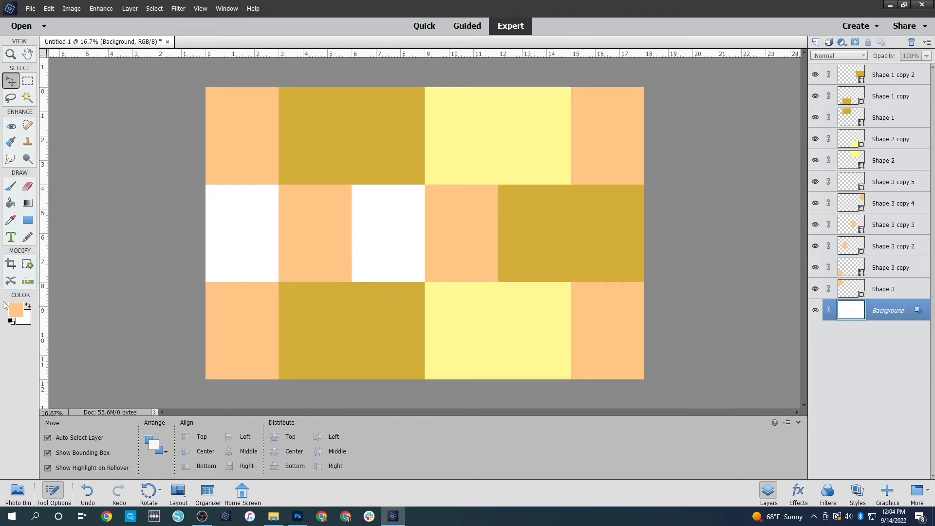
# - Draw a 3 x 4 in rectangle in the darker salmon-orange swatch and move it into the empty slot at the middle row's left end
pyautogui.click(27, 220)
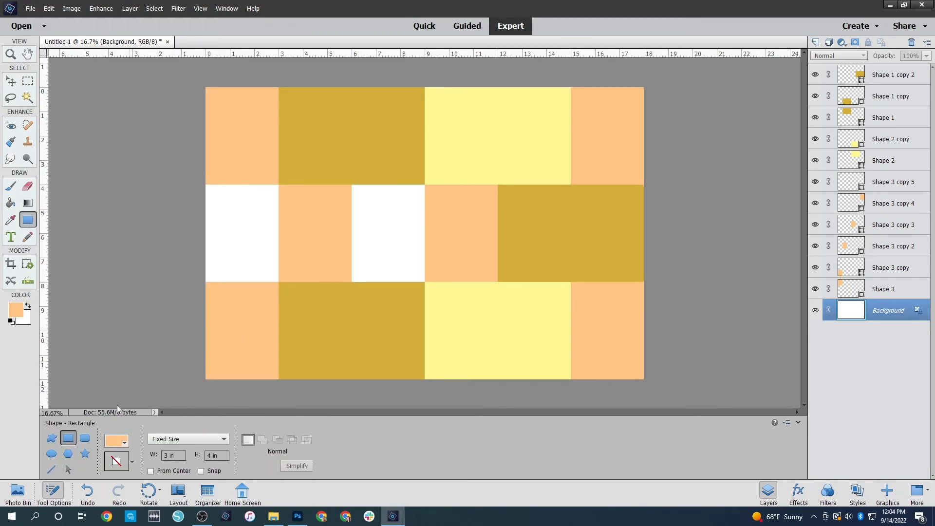
pyautogui.click(120, 441)
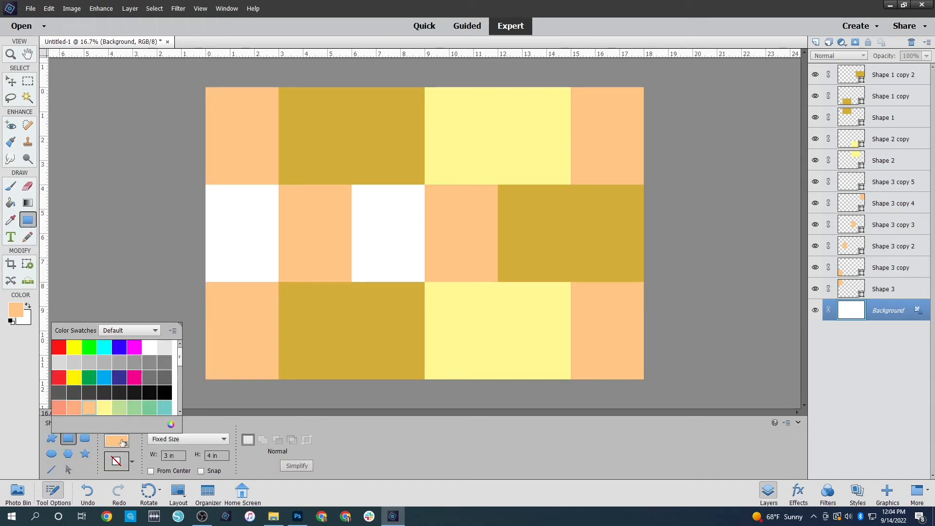
pyautogui.click(73, 407)
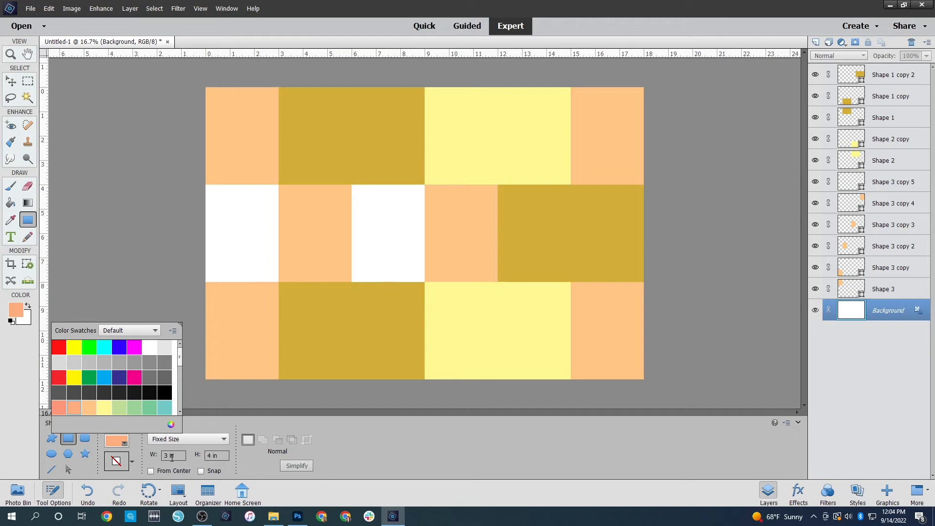
pyautogui.click(248, 234)
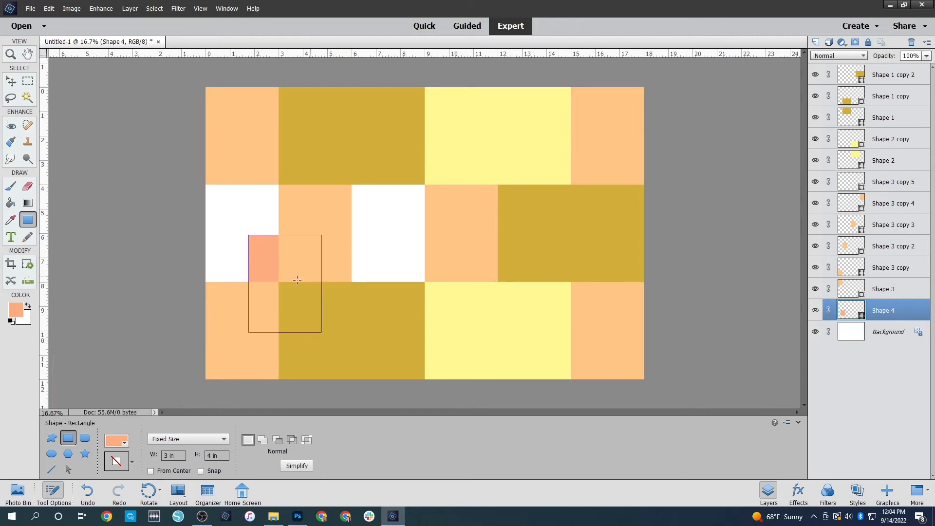
pyautogui.click(12, 81)
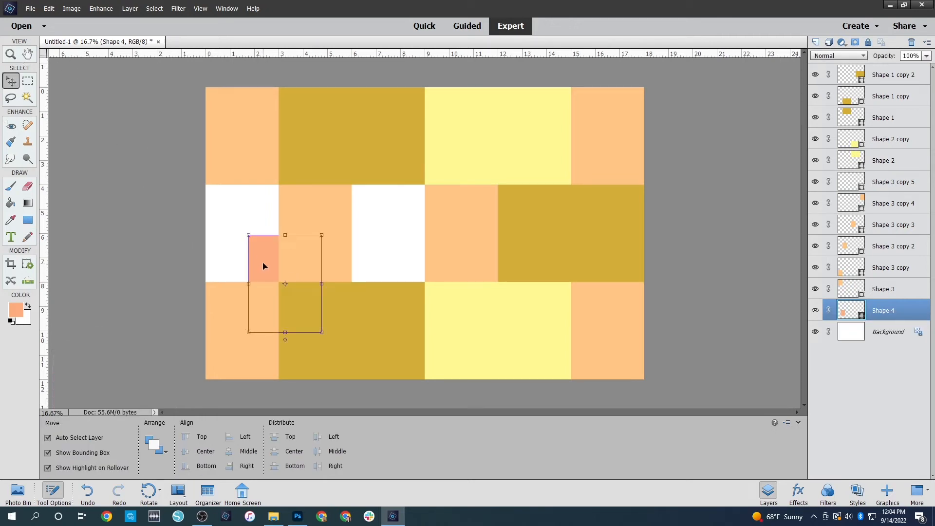
pyautogui.moveTo(264, 263); pyautogui.dragTo(219, 215)
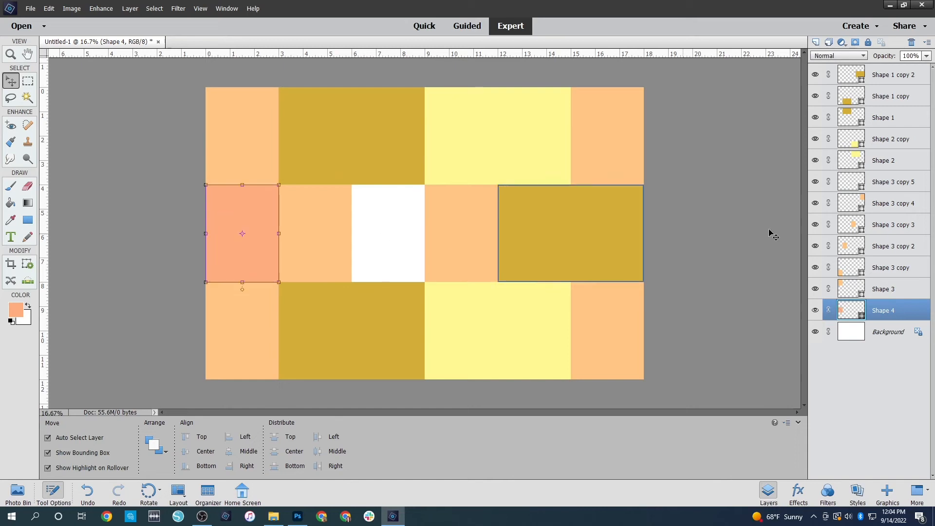
# - Duplicate the salmon rectangle's layer and move the copy into the remaining white gap in the middle row, then deselect it
pyautogui.rightClick(898, 321)
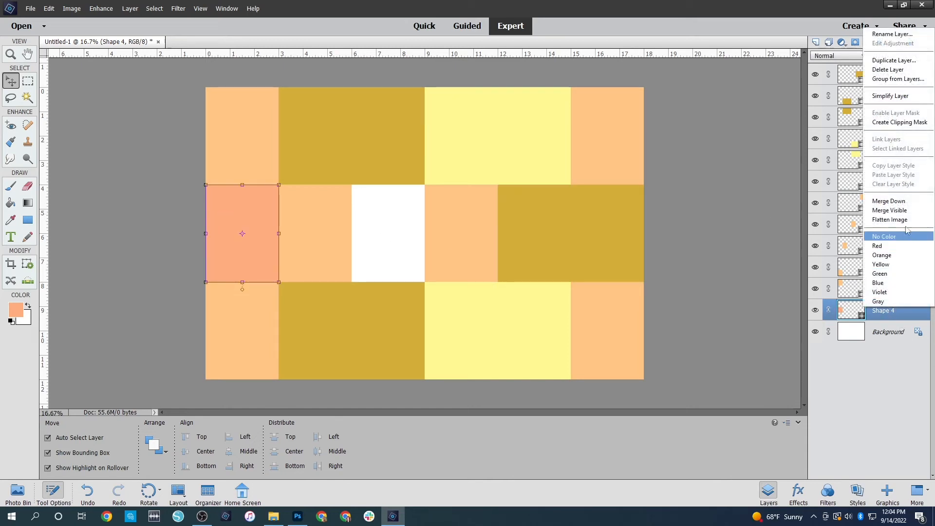
pyautogui.click(888, 62)
pyautogui.click(553, 157)
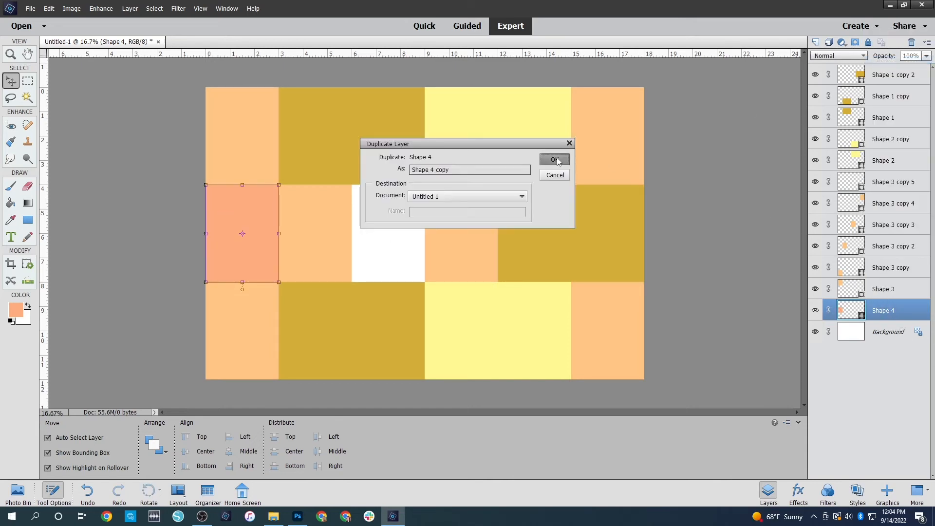
pyautogui.moveTo(243, 223); pyautogui.dragTo(391, 219)
pyautogui.click(711, 267)
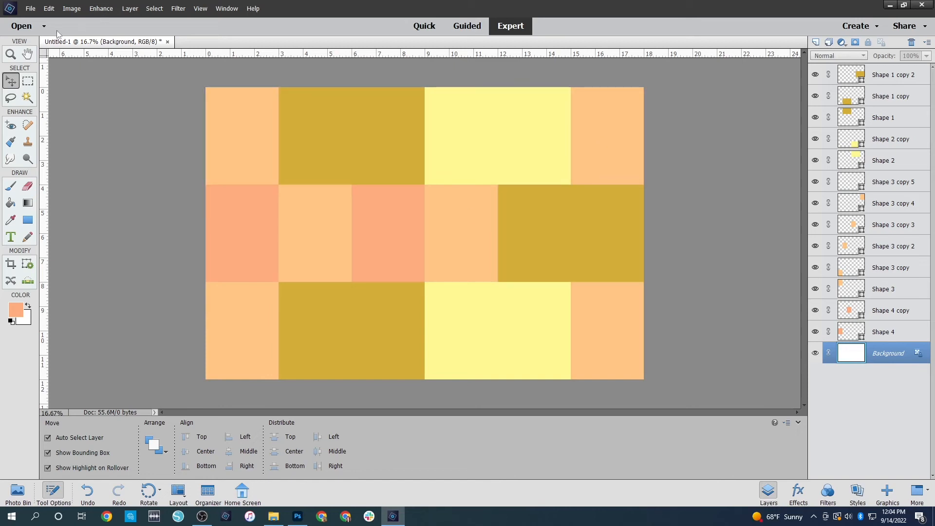
# - Open KIdunate_3x4_Journalcard_Food__Aug22.png and KIdunate_4x6_Journalcard_Recipe__Aug22.png from the placeholder shapes folder
pyautogui.click(25, 26)
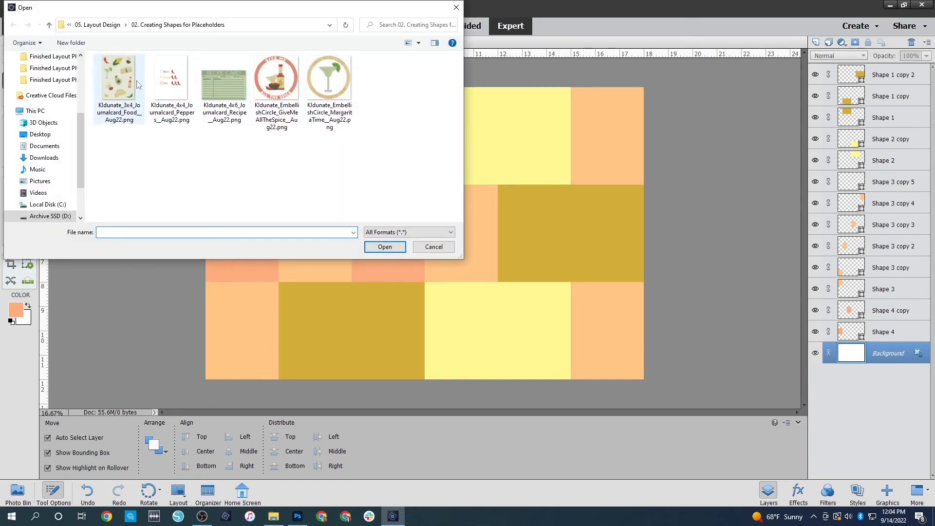
pyautogui.click(118, 83)
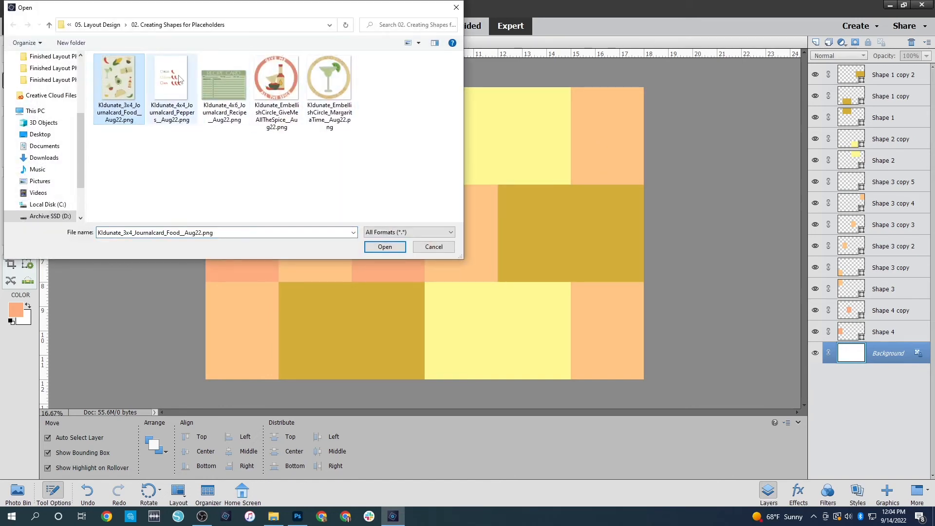
pyautogui.keyDown('ctrl'); pyautogui.click(218, 75); pyautogui.keyUp('ctrl')
pyautogui.press('Return')
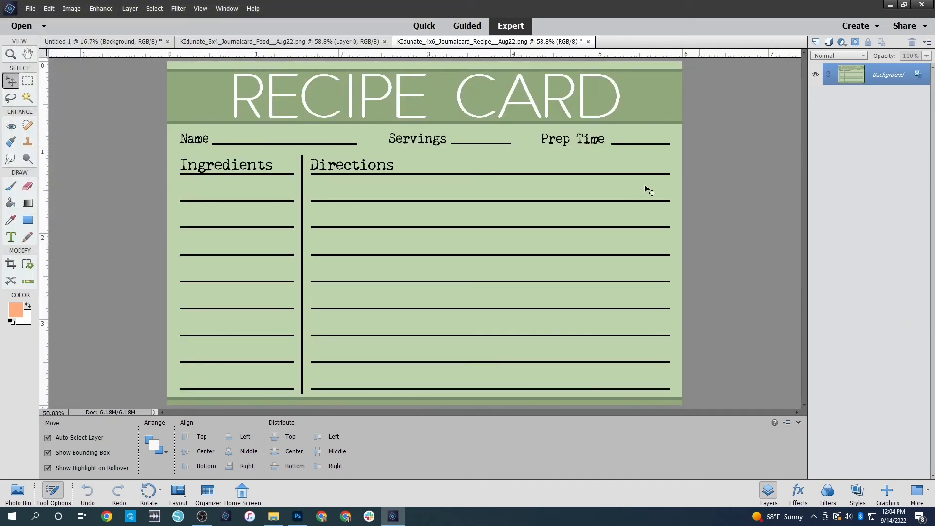
# - Copy the whole recipe card into the layout, bring its layer to the top and place it over the bottom yellow rectangle
pyautogui.hotkey('ctrl', 'a')
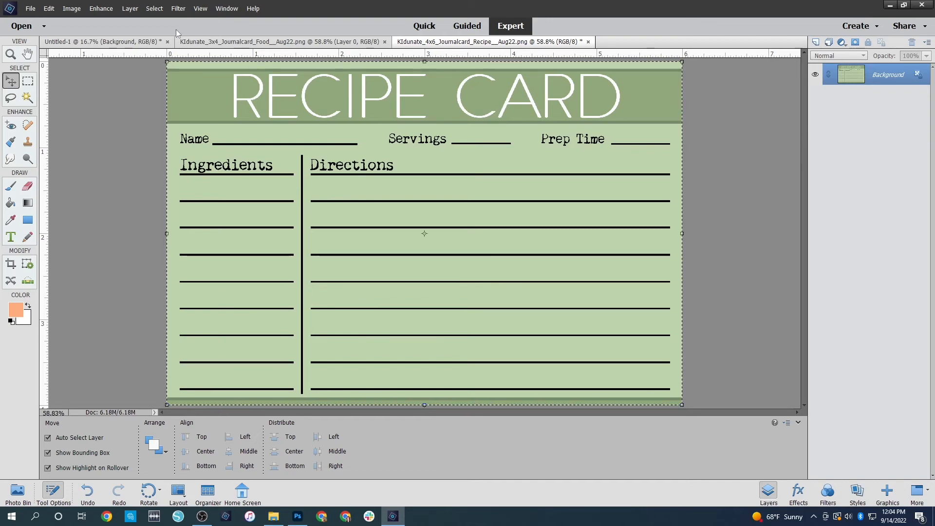
pyautogui.click(111, 43)
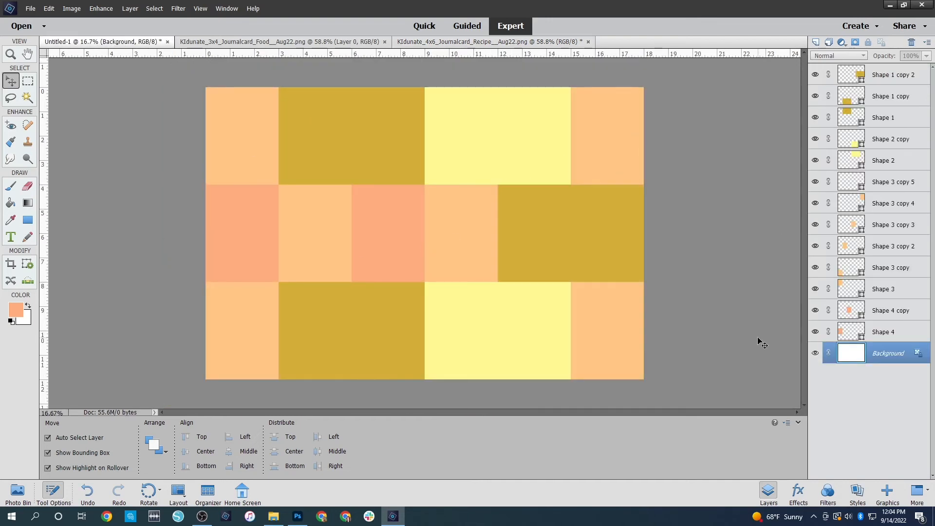
pyautogui.hotkey('ctrl', 'v')
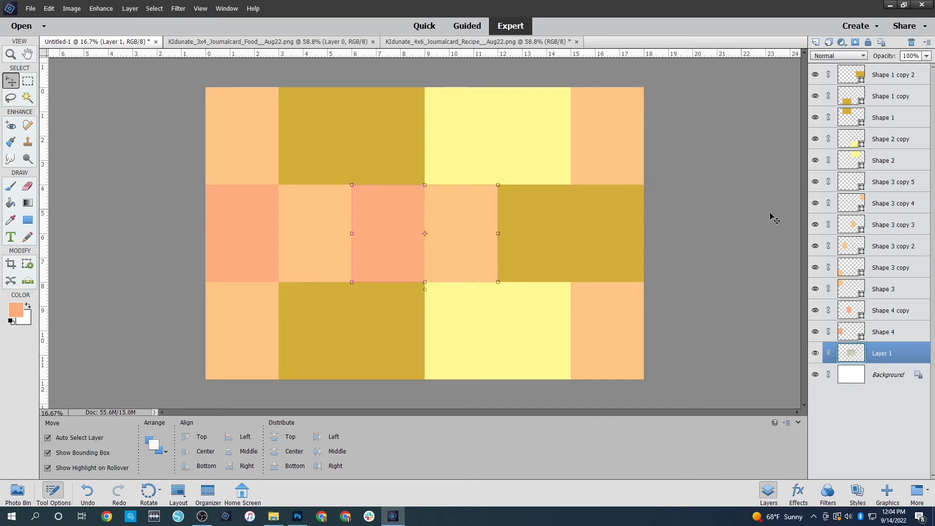
pyautogui.moveTo(889, 362); pyautogui.dragTo(916, 70)
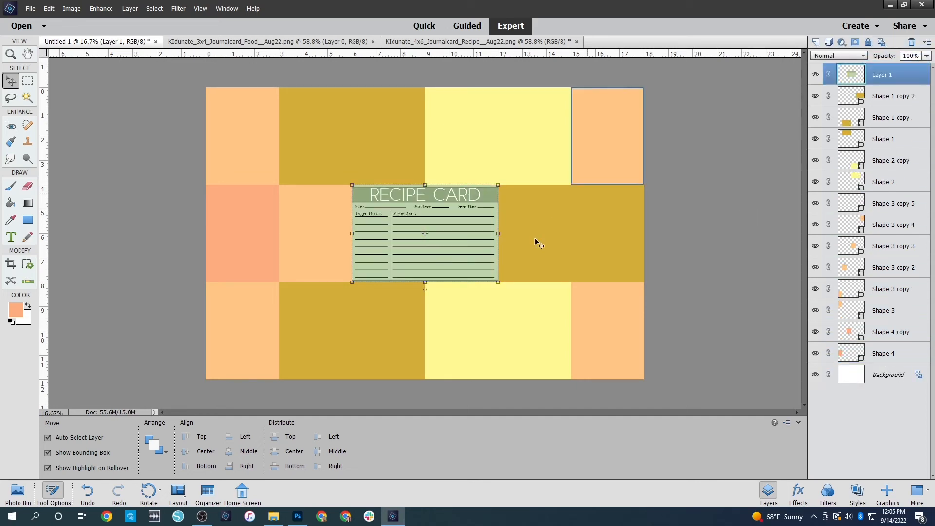
pyautogui.moveTo(460, 208); pyautogui.dragTo(555, 314)
pyautogui.click(755, 360)
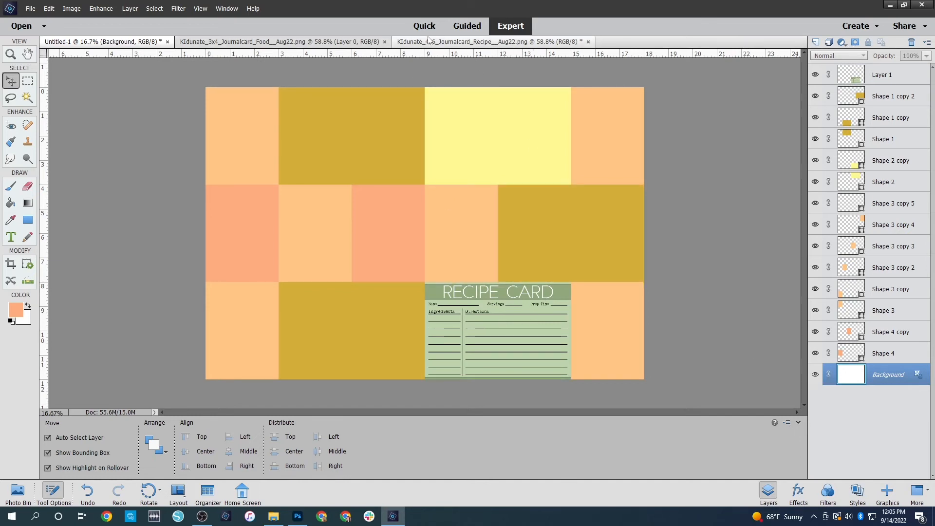
# - Copy the whole food journal card into the layout, bring its layer to the top and place it over the leftmost salmon rectangle
pyautogui.click(318, 41)
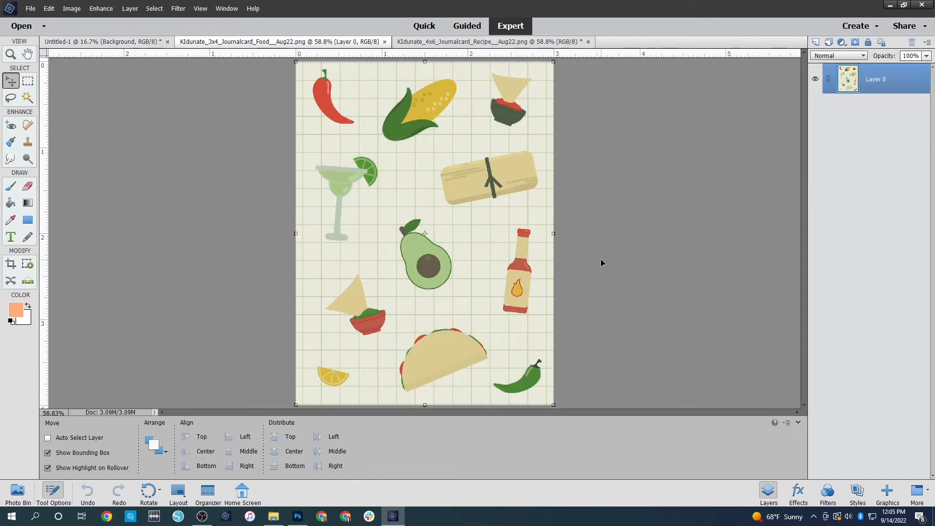
pyautogui.hotkey('ctrl', 'a')
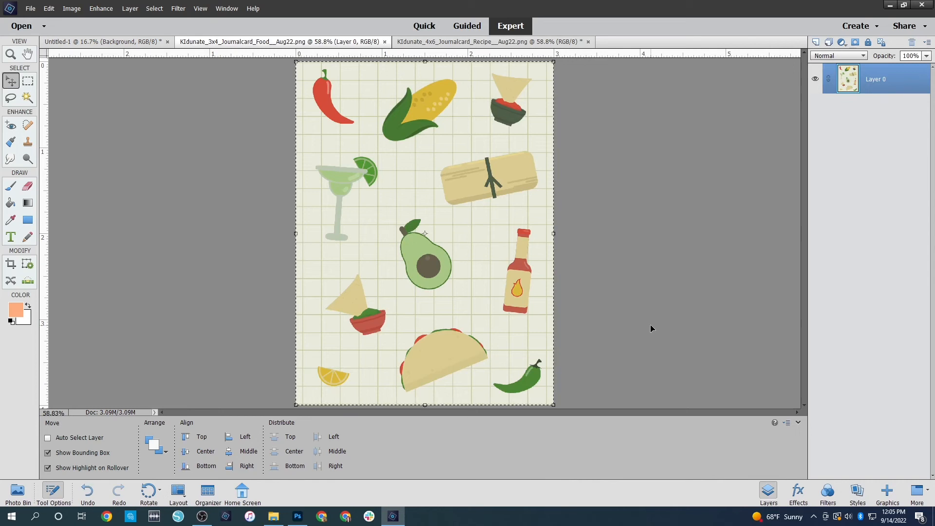
pyautogui.click(102, 41)
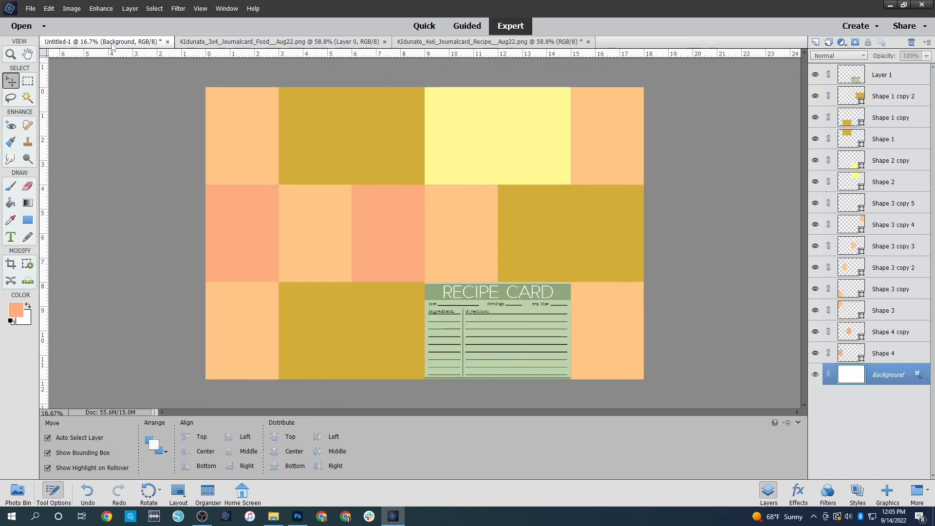
pyautogui.hotkey('ctrl', 'v')
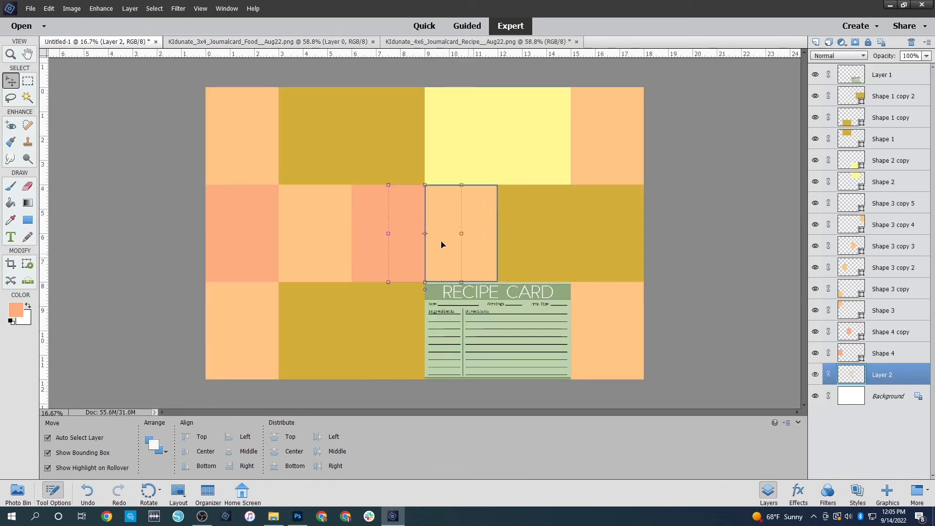
pyautogui.moveTo(851, 376); pyautogui.dragTo(903, 74)
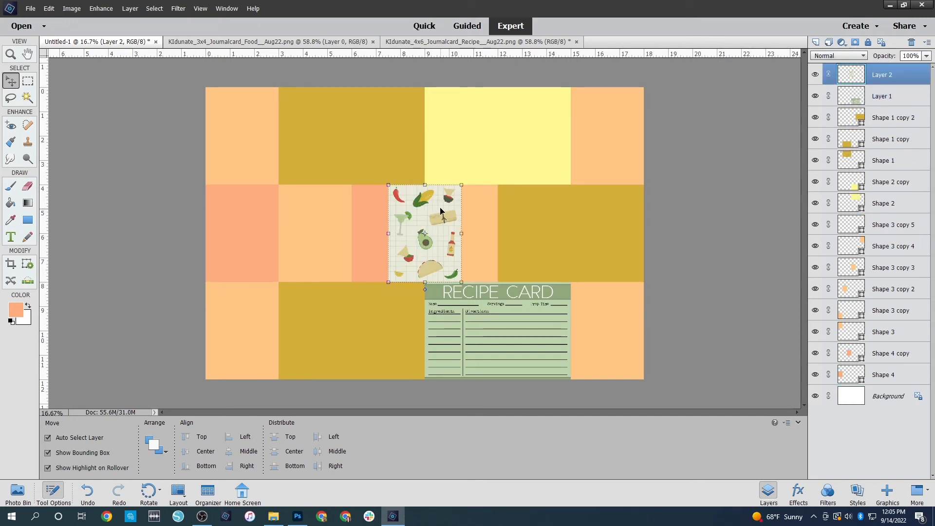
pyautogui.moveTo(440, 211); pyautogui.dragTo(257, 210)
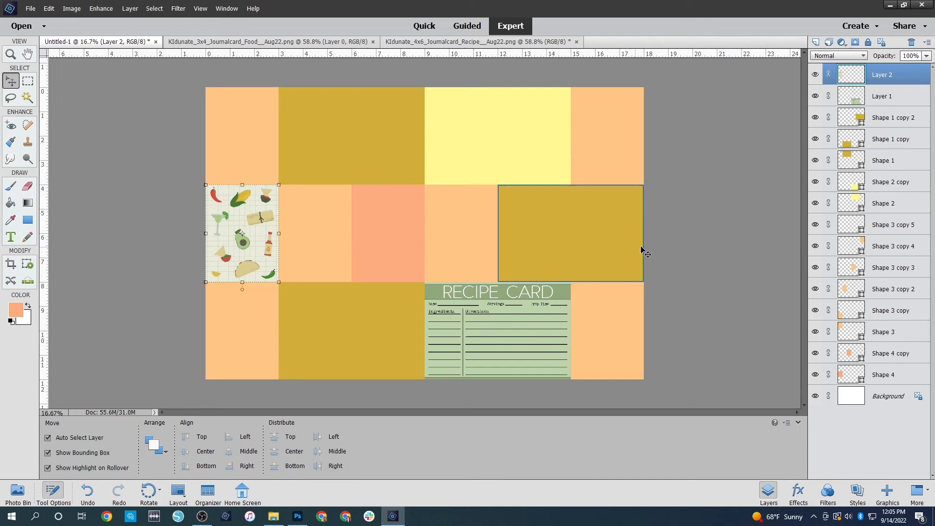
pyautogui.click(678, 231)
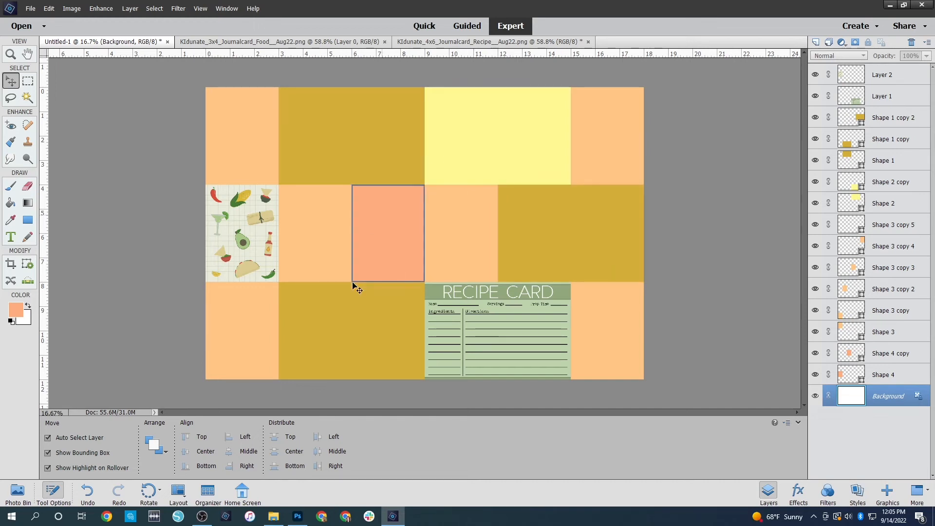
# - Add a text box about 2.2 x 2.7 in on the orange rectangle beside the food card, reading "It's Dinner Time Card" at 16 pt
pyautogui.click(301, 228)
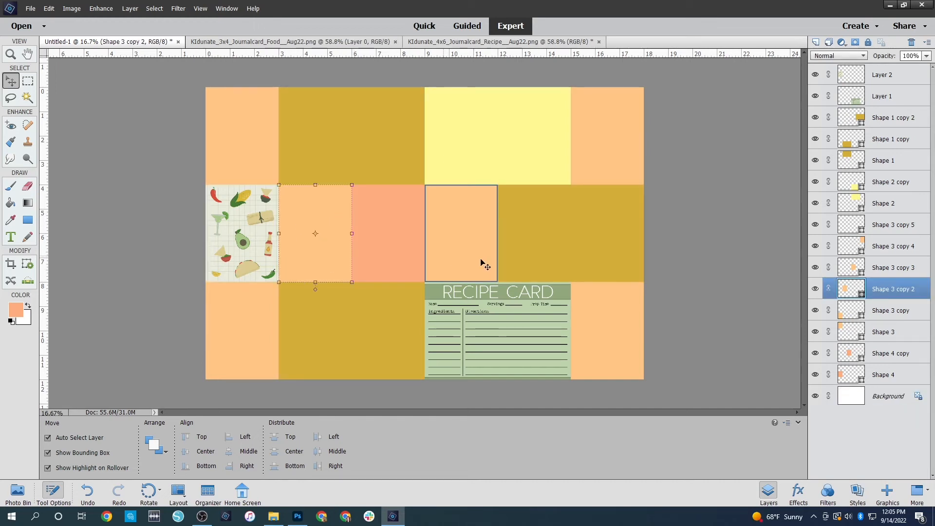
pyautogui.click(707, 241)
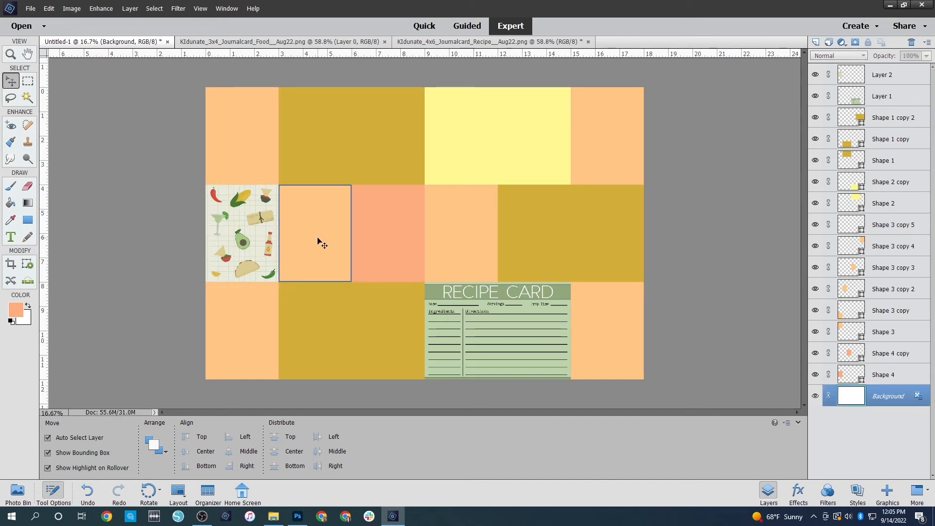
pyautogui.click(11, 237)
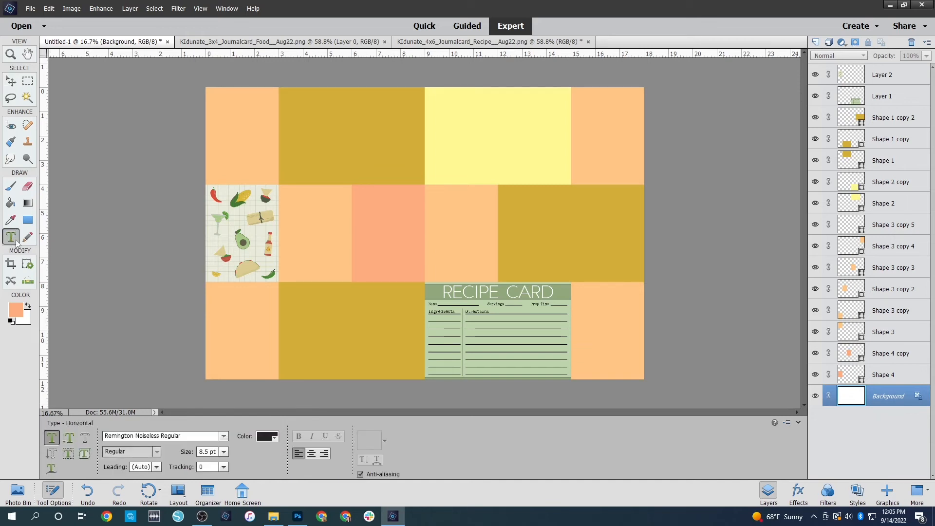
pyautogui.moveTo(289, 200); pyautogui.dragTo(343, 266)
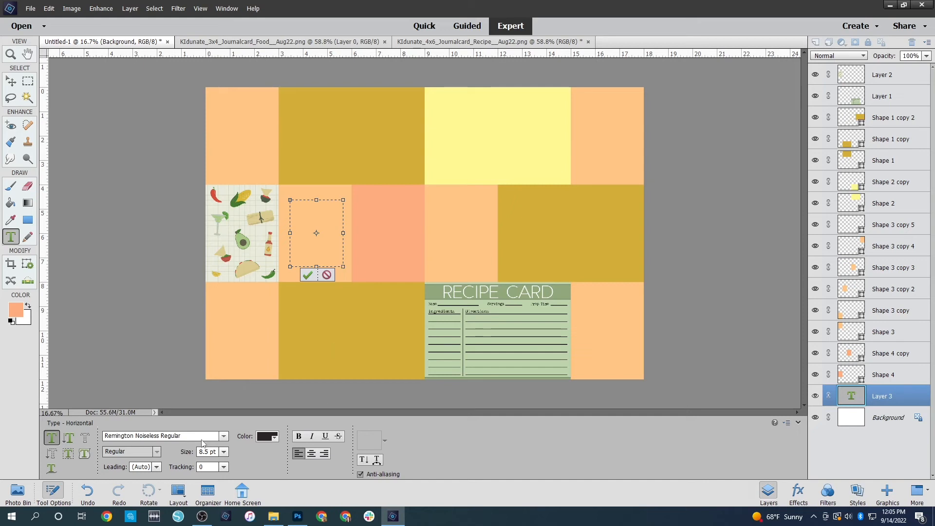
pyautogui.click(223, 452)
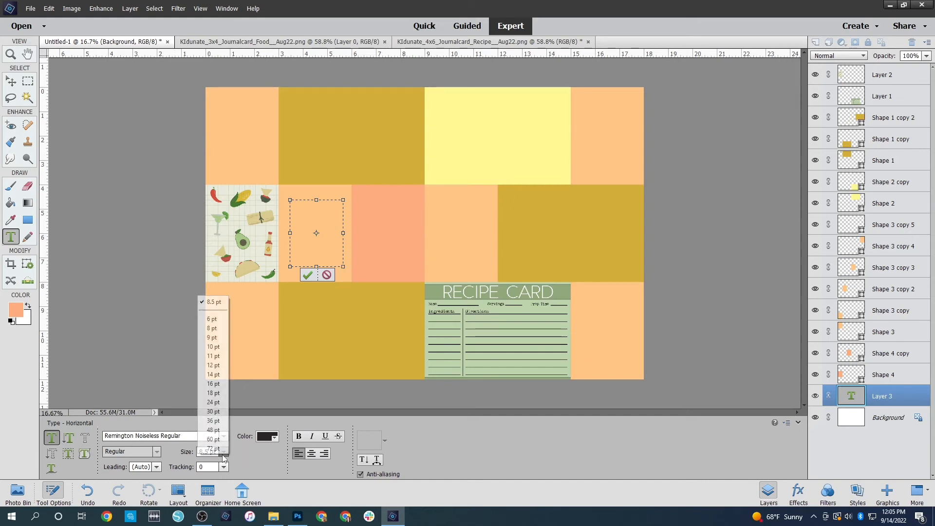
pyautogui.click(217, 384)
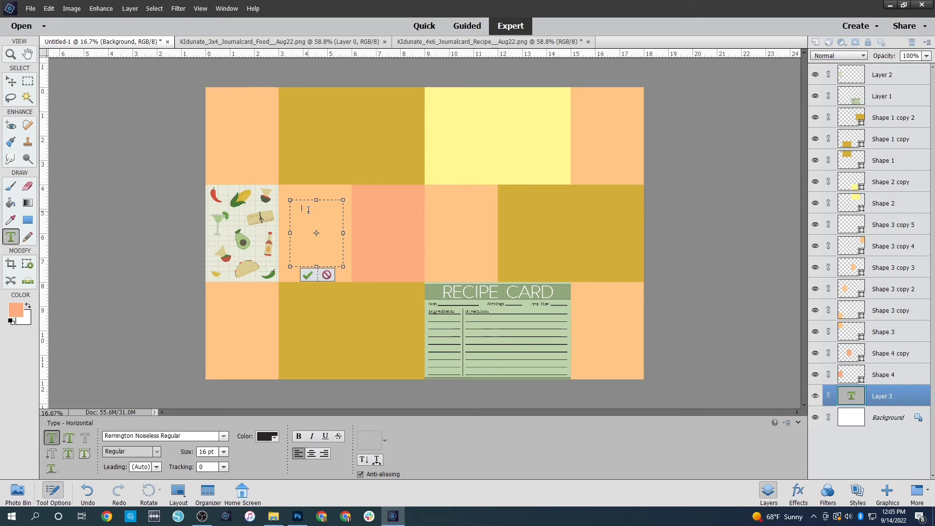
pyautogui.hotkey('ctrl', 'Return')
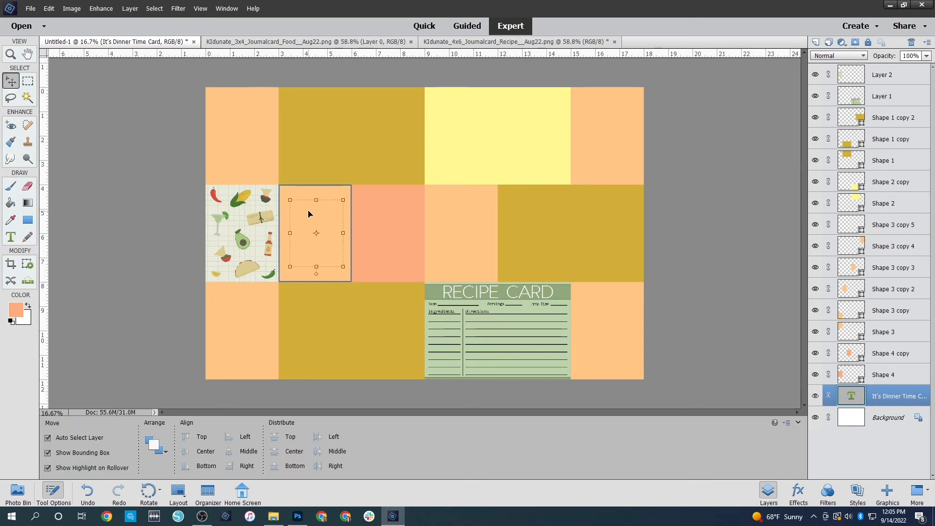
# - Bring the "It's Dinner Time Card" text layer to the top of the stack and move the text about 1 in down its orange rectangle
pyautogui.moveTo(885, 396); pyautogui.dragTo(906, 64)
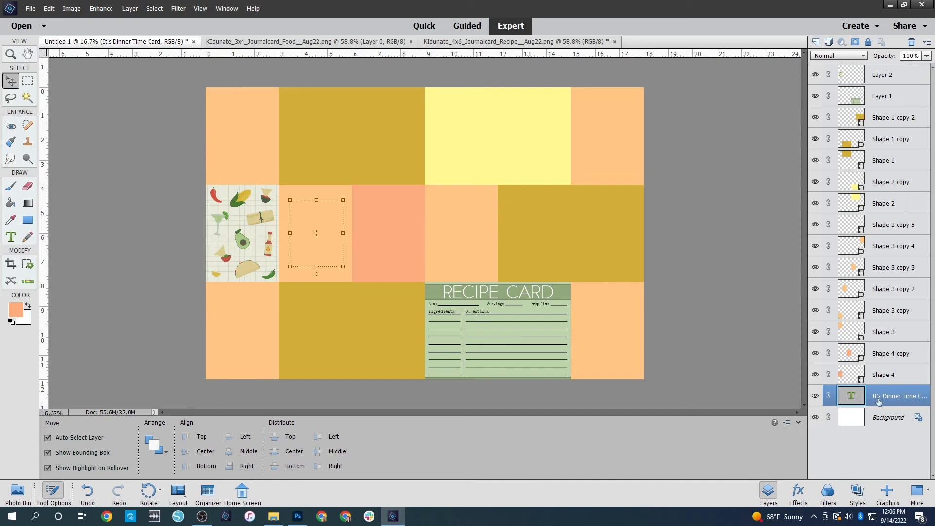
pyautogui.moveTo(878, 402); pyautogui.dragTo(889, 75)
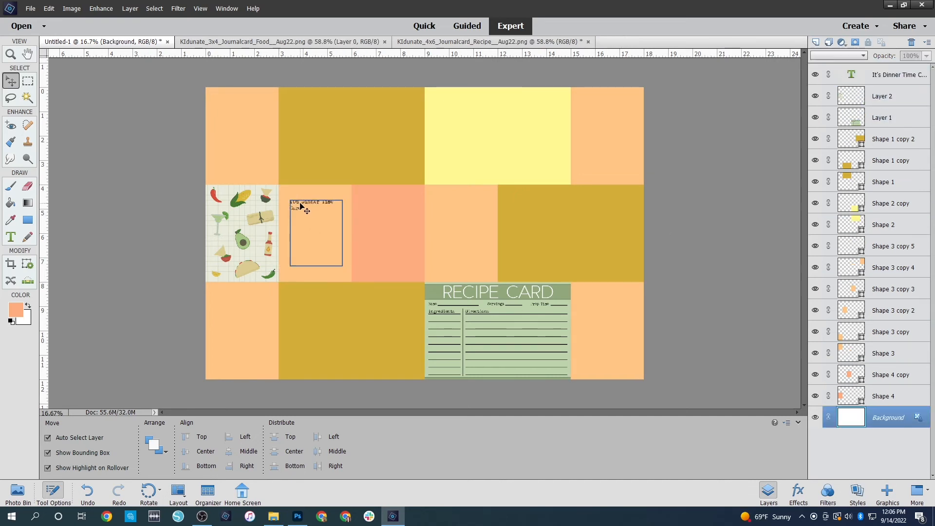
pyautogui.moveTo(305, 202); pyautogui.dragTo(302, 230)
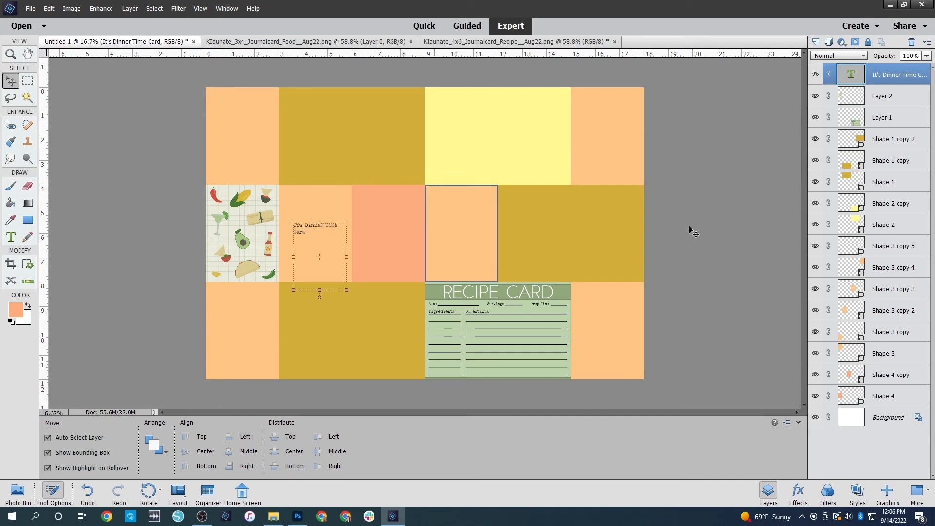
pyautogui.click(702, 221)
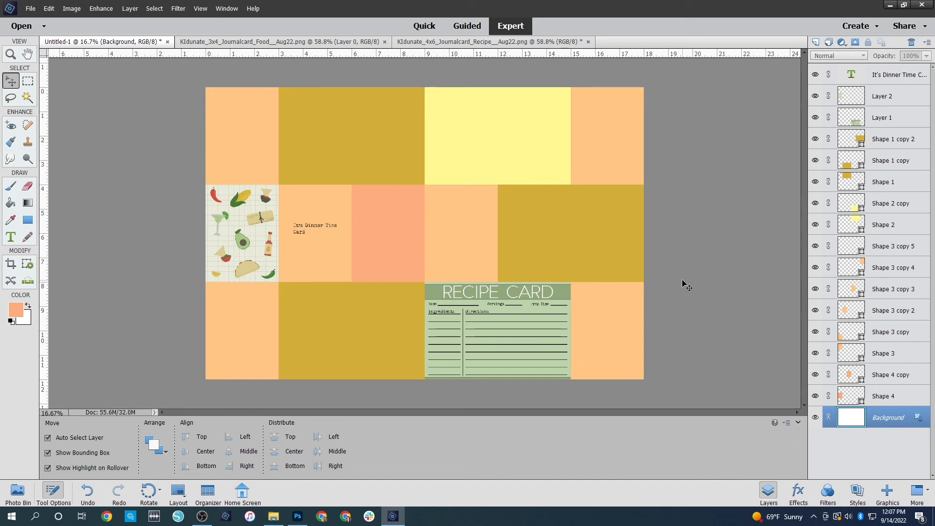
# - Create a blank white 12 x 8 in document at 300 pixels/inch and place a vertical guide at 6 in
pyautogui.click(44, 25)
pyautogui.click(30, 158)
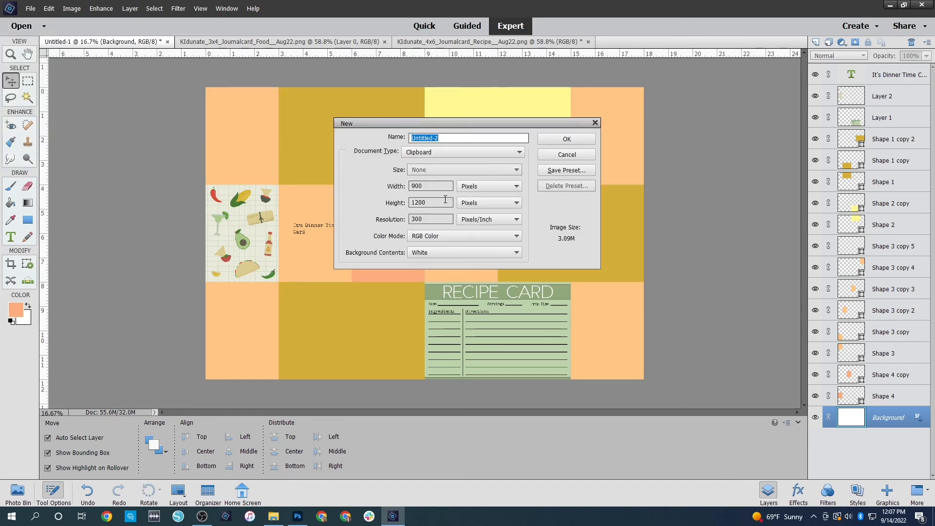
pyautogui.click(462, 186)
pyautogui.click(460, 200)
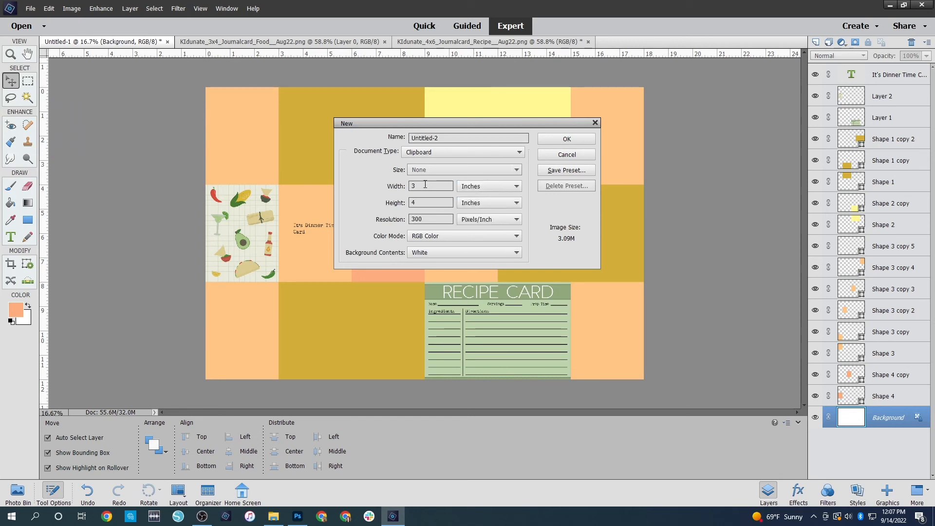
pyautogui.moveTo(425, 185); pyautogui.dragTo(355, 179)
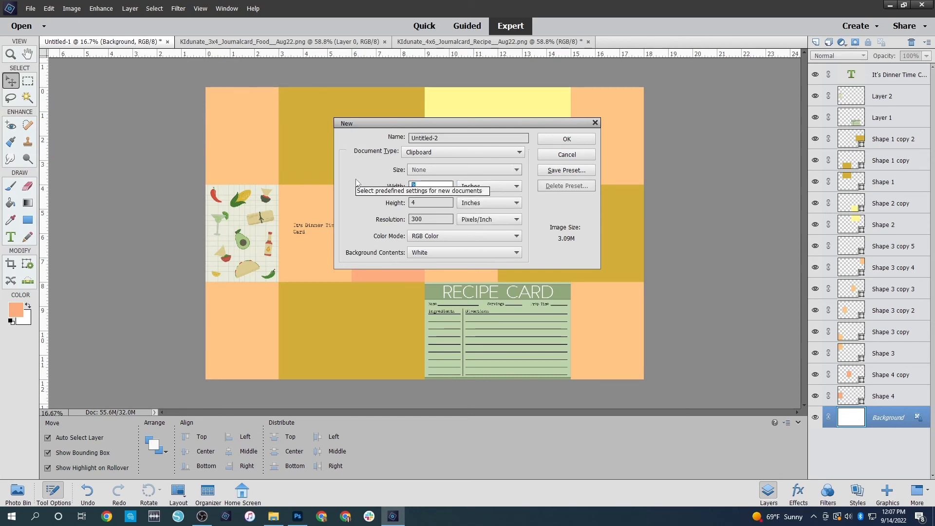
pyautogui.write('12')
pyautogui.press('Tab')
pyautogui.press('Tab')
pyautogui.write('8')
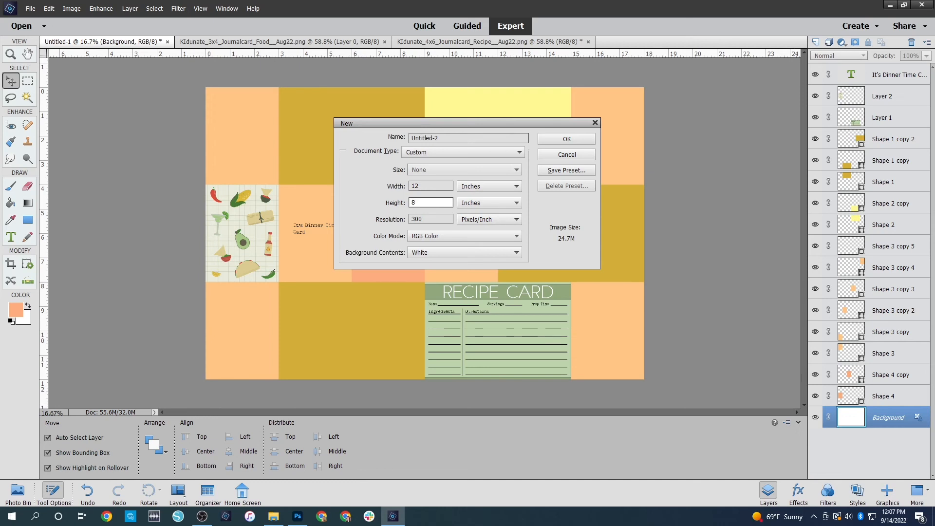
pyautogui.press('Return')
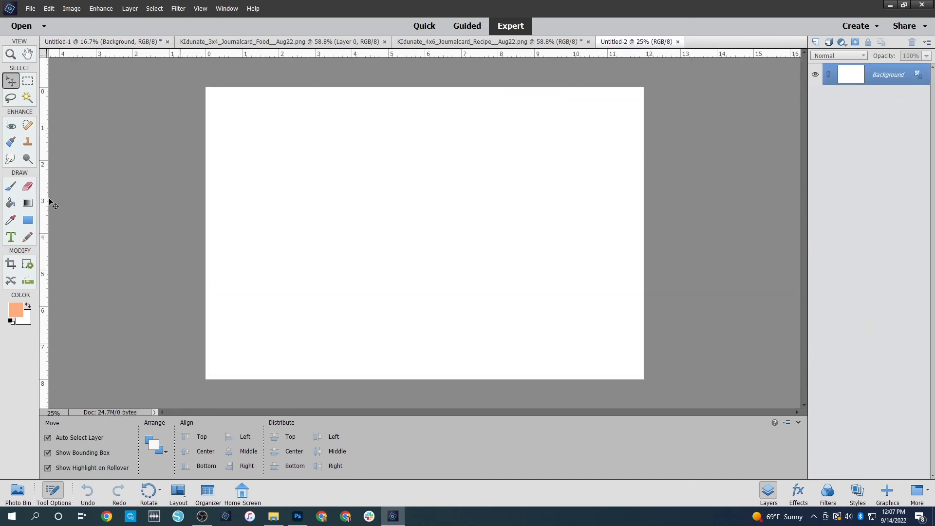
pyautogui.moveTo(43, 233); pyautogui.dragTo(426, 229)
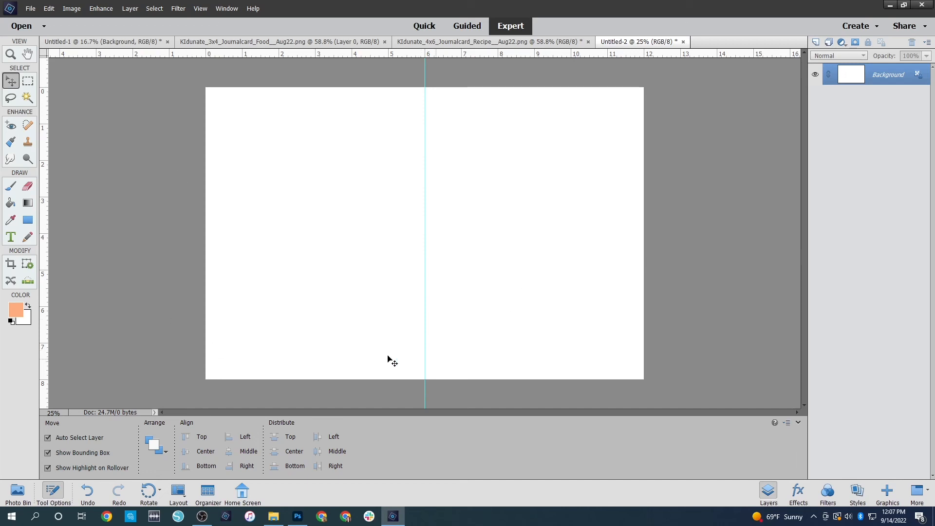
# - Draw a 3 x 4 in salmon rectangle and move it against the canvas's top edge, starting at the 6 in guide
pyautogui.click(28, 220)
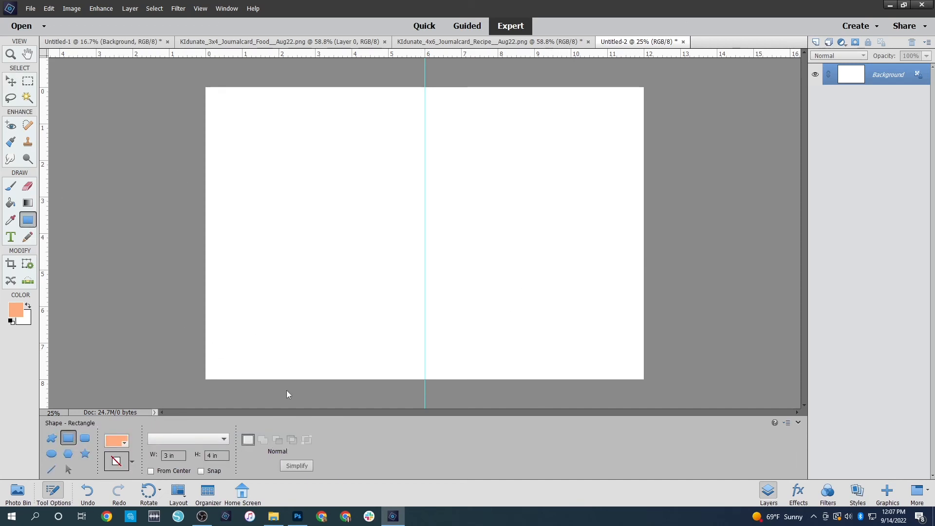
pyautogui.click(519, 259)
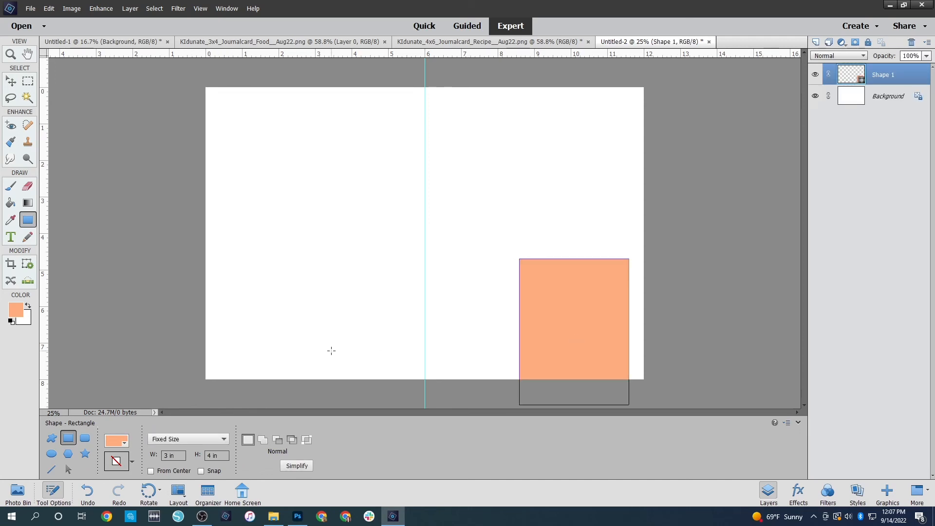
pyautogui.press('v')
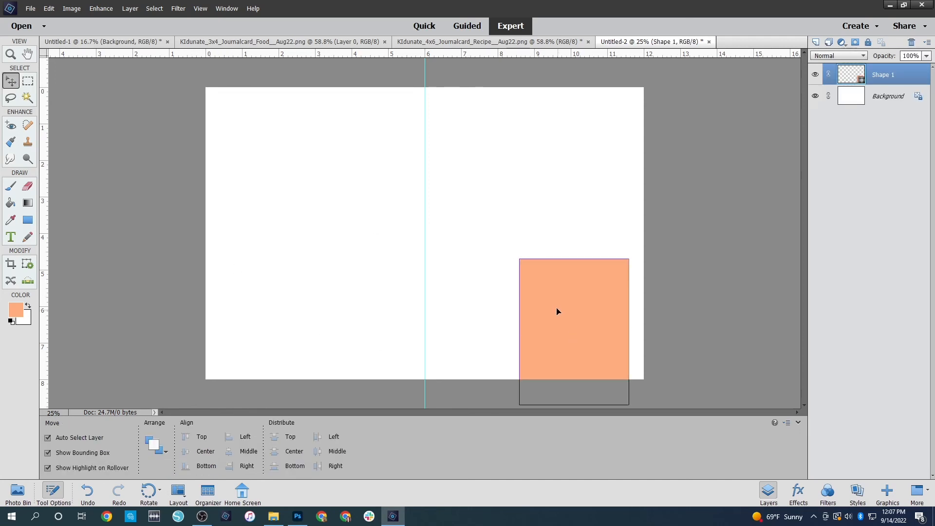
pyautogui.moveTo(557, 308); pyautogui.dragTo(463, 139)
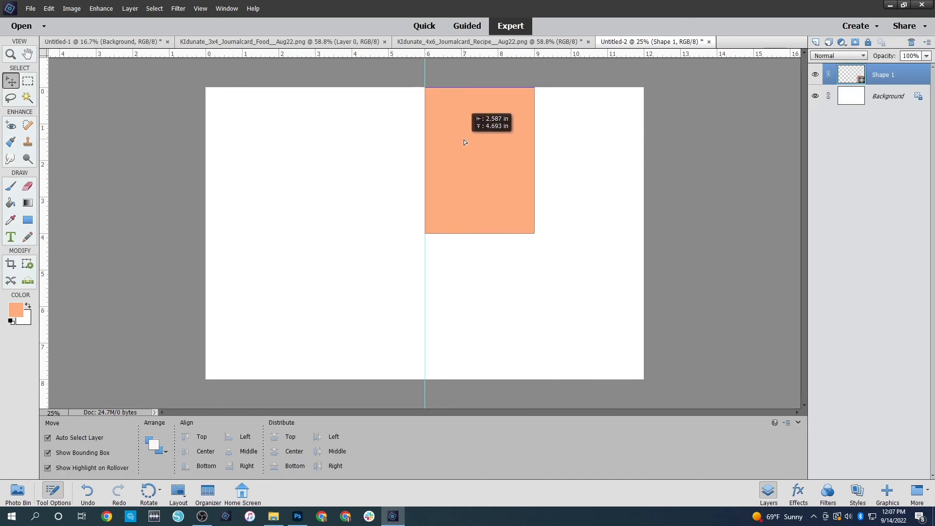
pyautogui.click(684, 305)
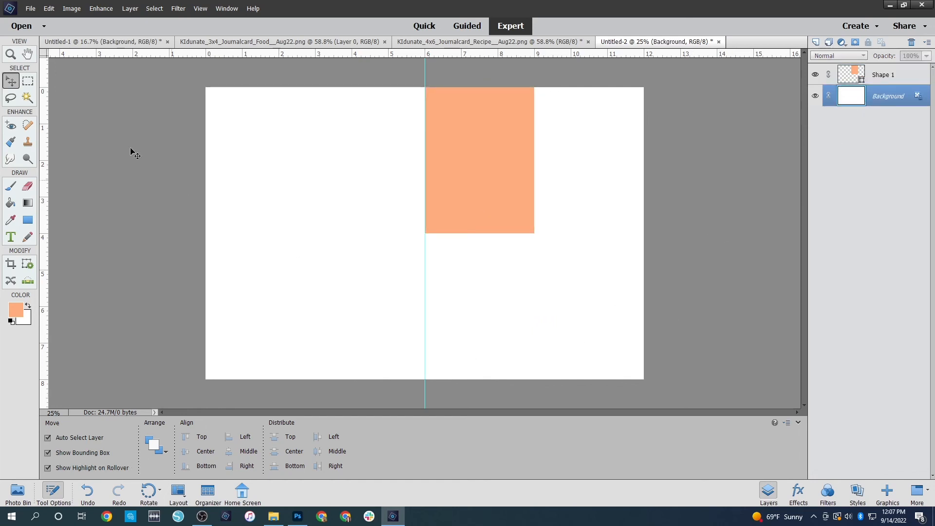
# - Draw a 3 x 4 in light orange rectangle and fit it into the canvas's top-right corner beside the salmon one
pyautogui.click(27, 220)
pyautogui.click(124, 440)
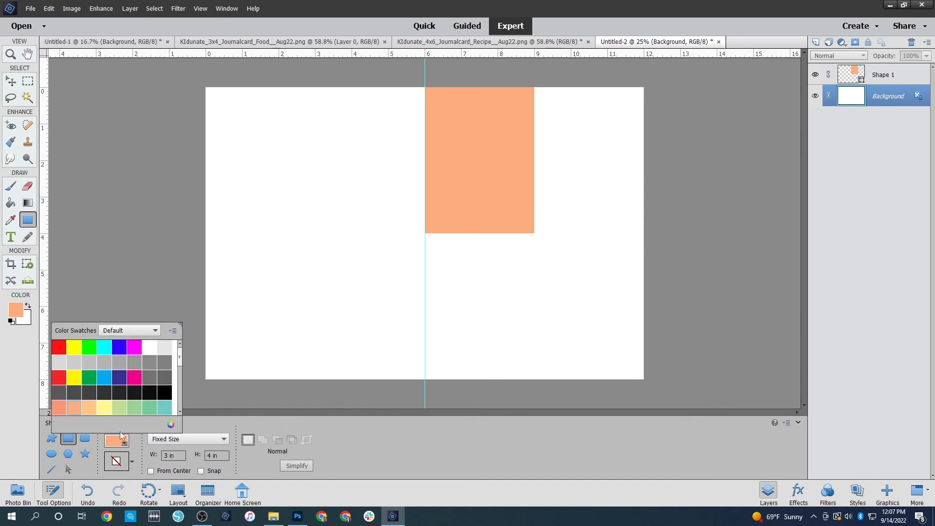
pyautogui.click(88, 408)
pyautogui.click(526, 317)
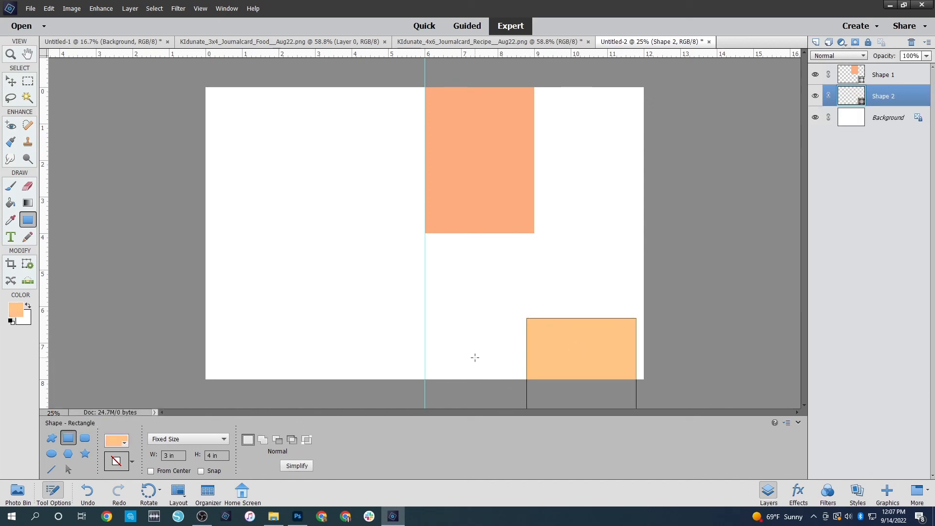
pyautogui.click(10, 81)
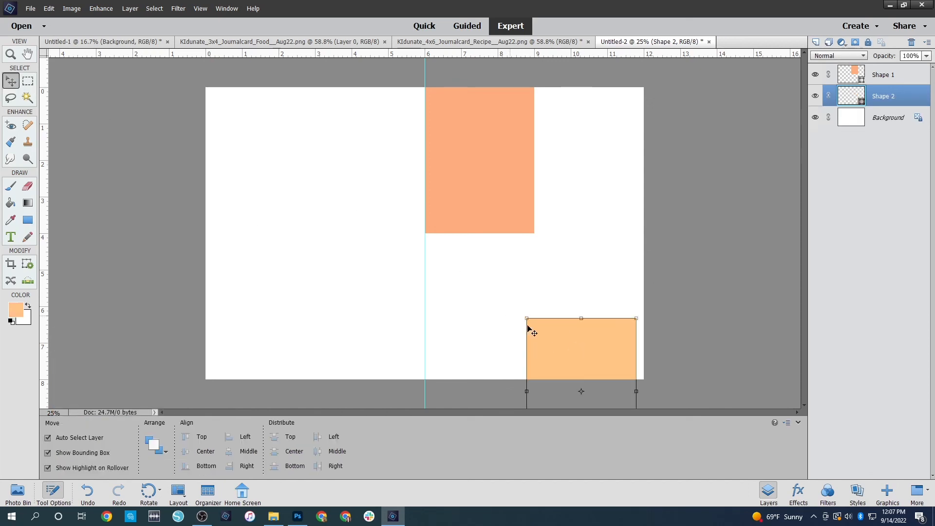
pyautogui.moveTo(530, 328); pyautogui.dragTo(565, 115)
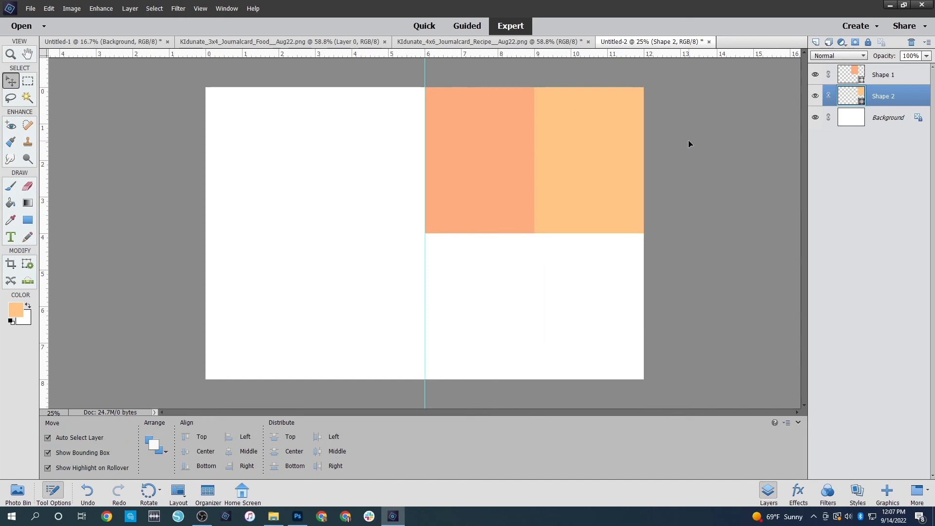
pyautogui.click(688, 139)
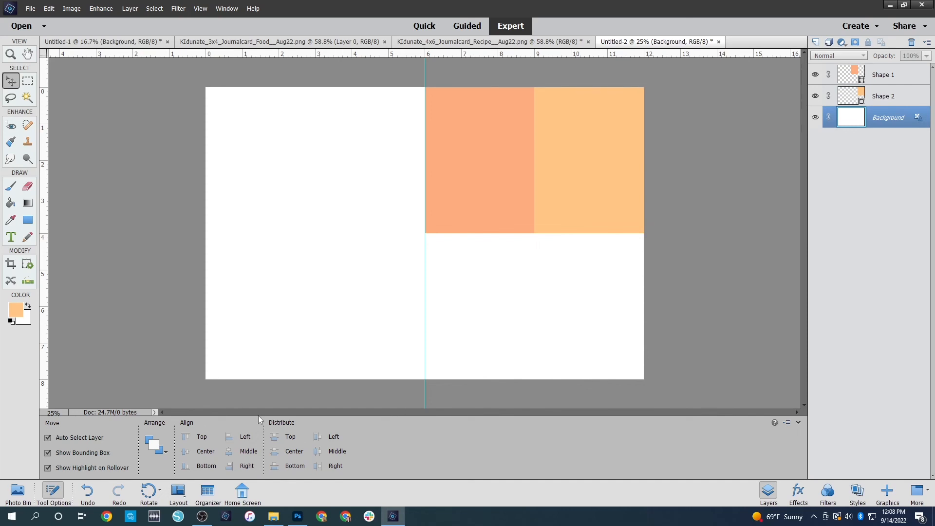
# - Draw a 6 x 4 in pale yellow rectangle and fit it directly below the salmon and light orange rectangles
pyautogui.click(28, 222)
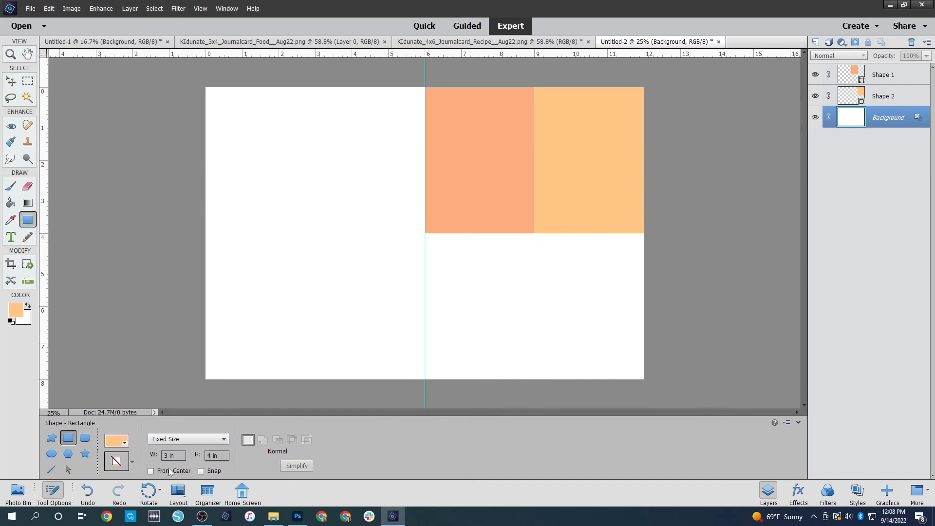
pyautogui.click(117, 440)
pyautogui.click(104, 408)
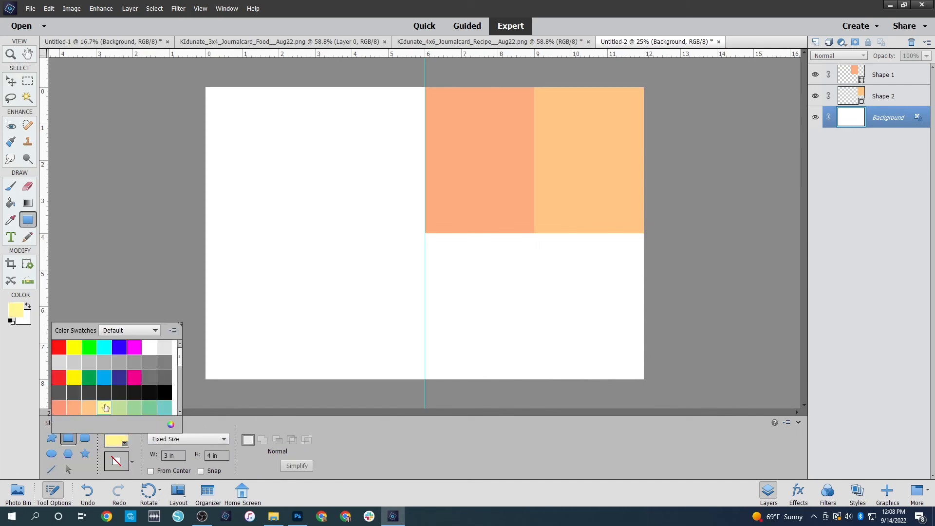
pyautogui.click(165, 455)
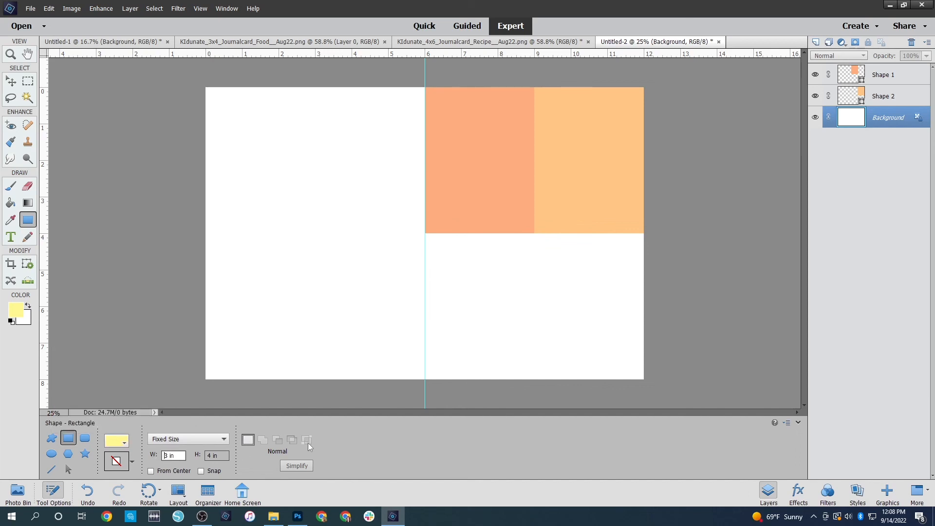
pyautogui.press('Delete')
pyautogui.write('6')
pyautogui.click(501, 307)
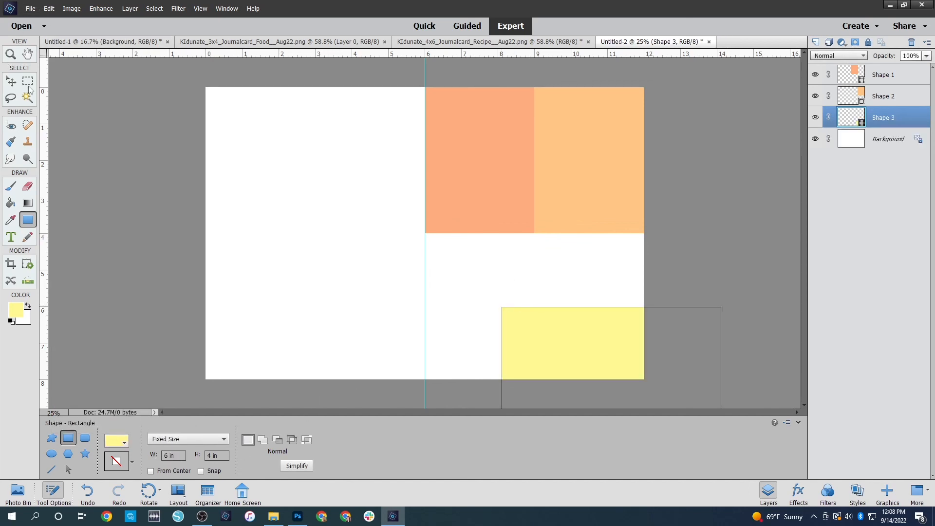
pyautogui.click(11, 81)
pyautogui.moveTo(544, 327); pyautogui.dragTo(469, 253)
pyautogui.click(417, 363)
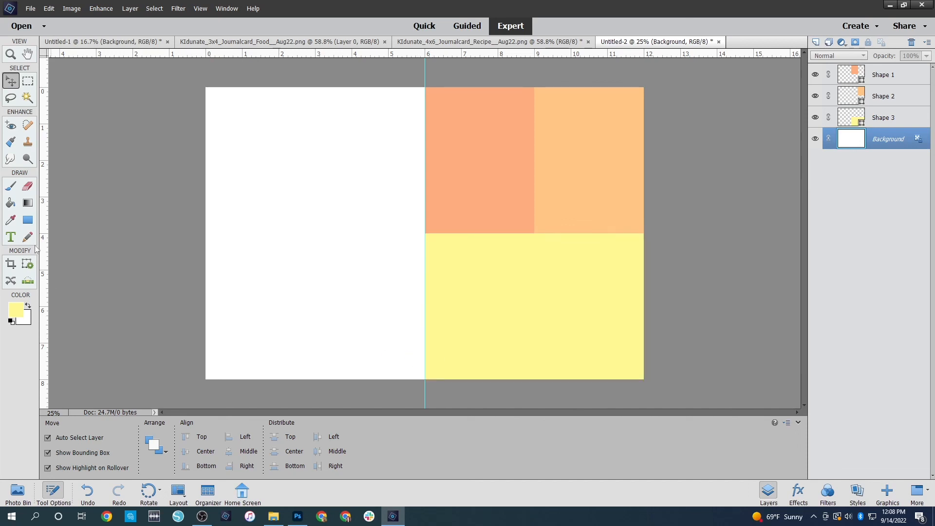
# - Draw a 6 x 8 in coral rectangle and move it to fill the canvas's left half up to the guide
pyautogui.click(28, 203)
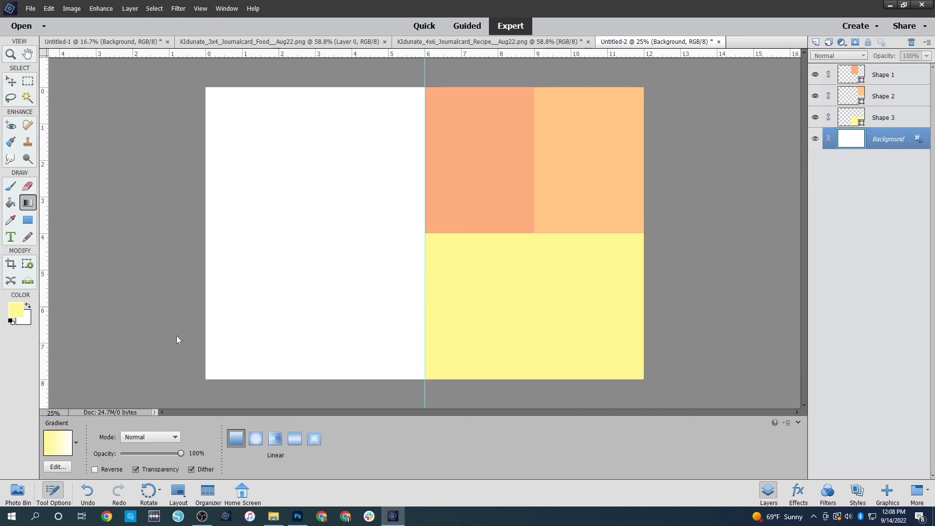
pyautogui.click(28, 220)
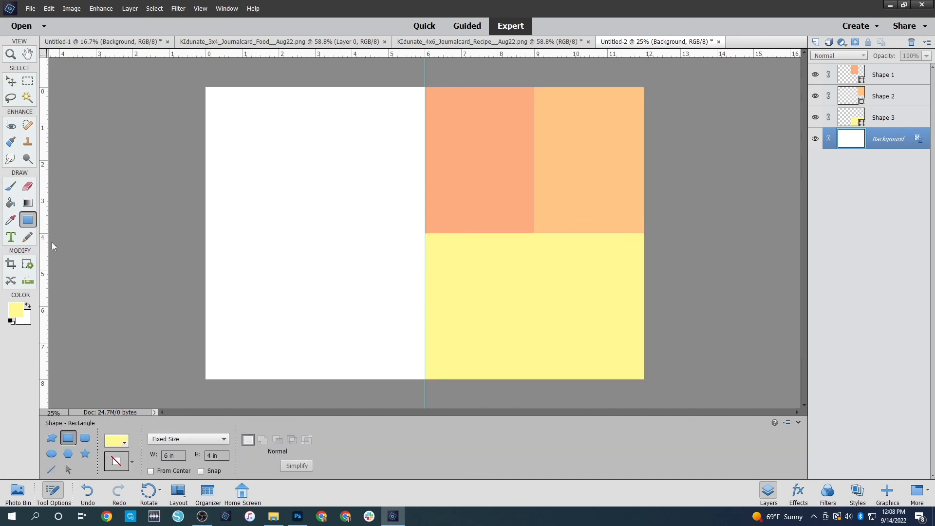
pyautogui.click(123, 442)
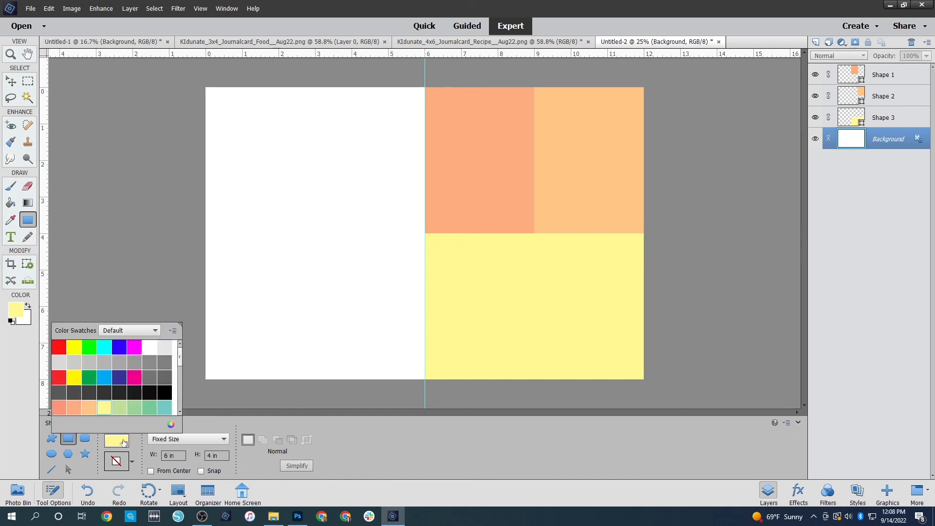
pyautogui.click(60, 405)
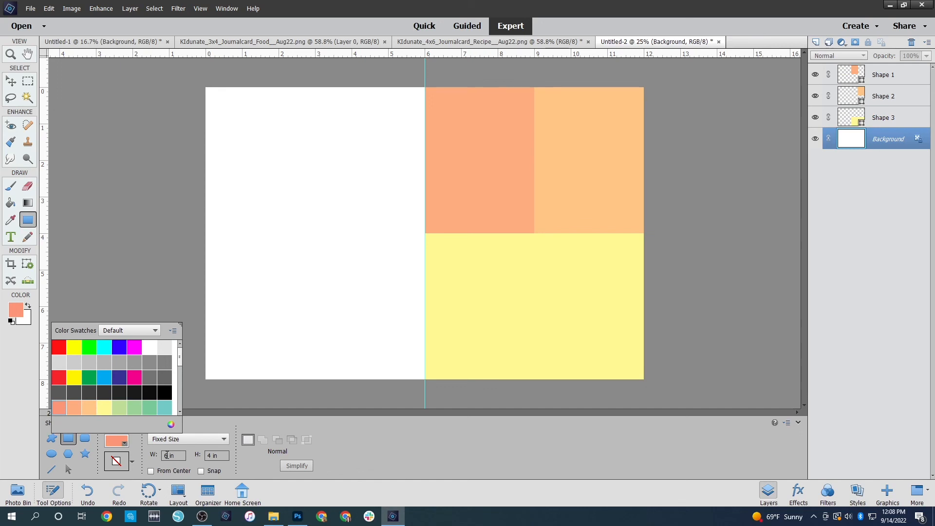
pyautogui.click(210, 457)
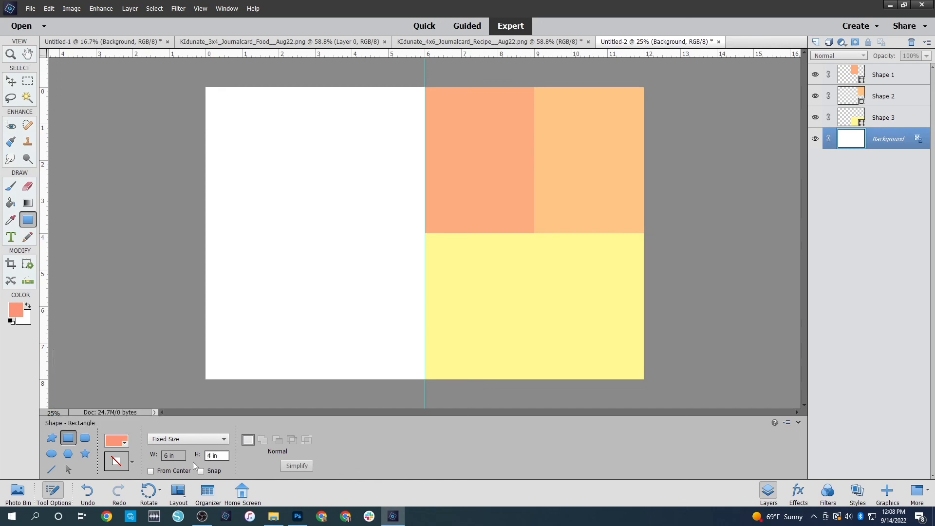
pyautogui.write('8')
pyautogui.click(300, 285)
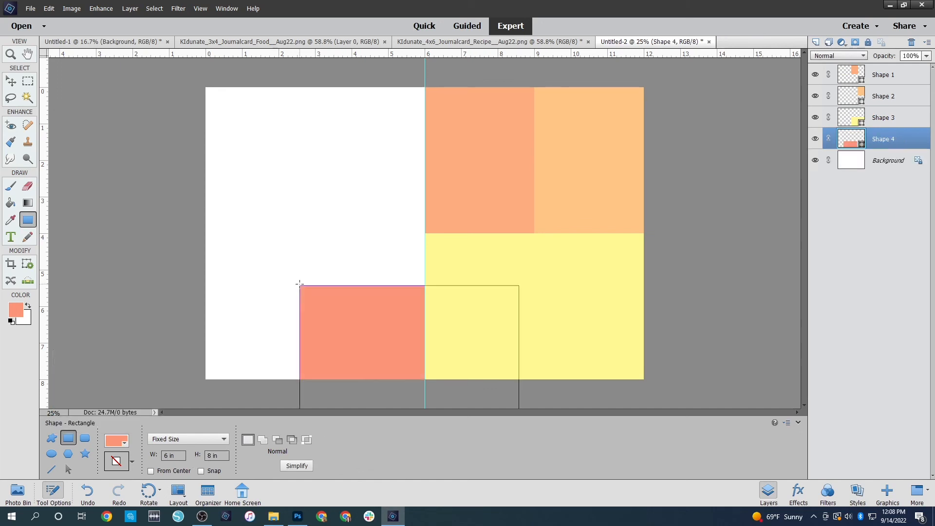
pyautogui.press('v')
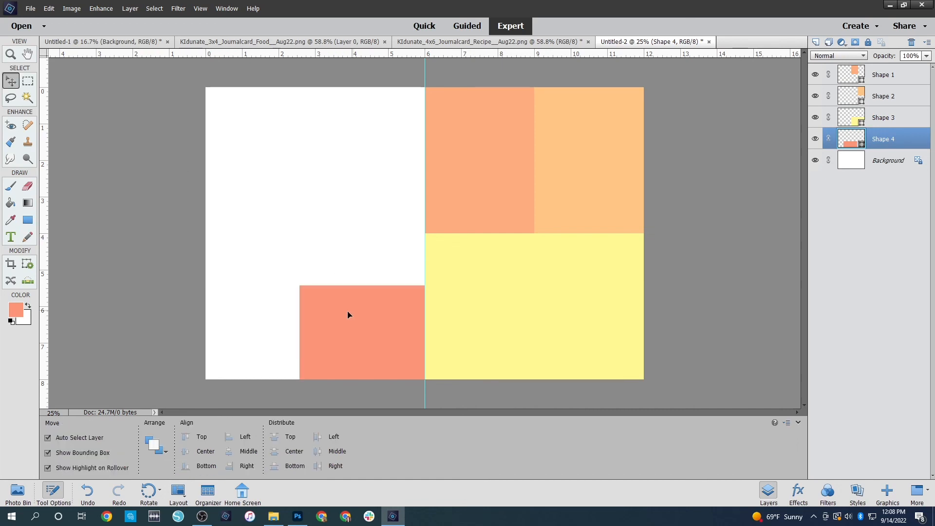
pyautogui.moveTo(348, 315); pyautogui.dragTo(260, 114)
pyautogui.click(714, 210)
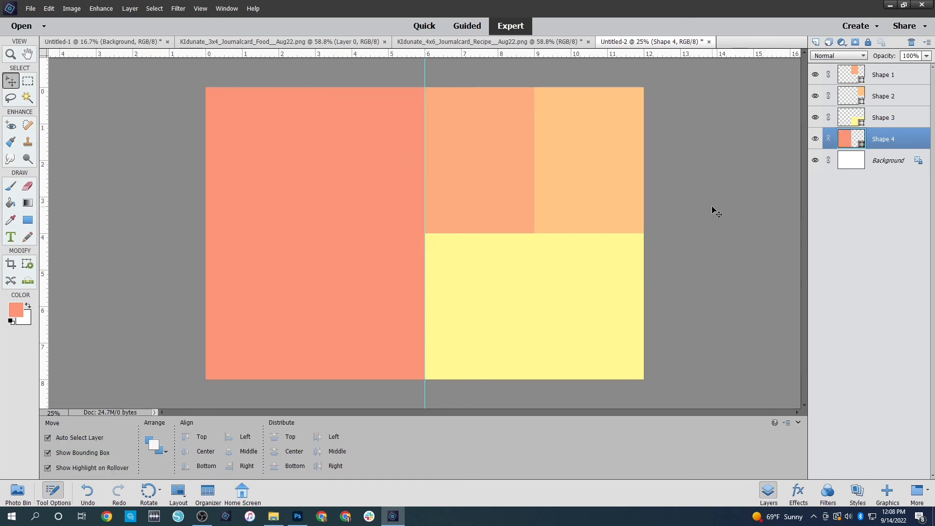